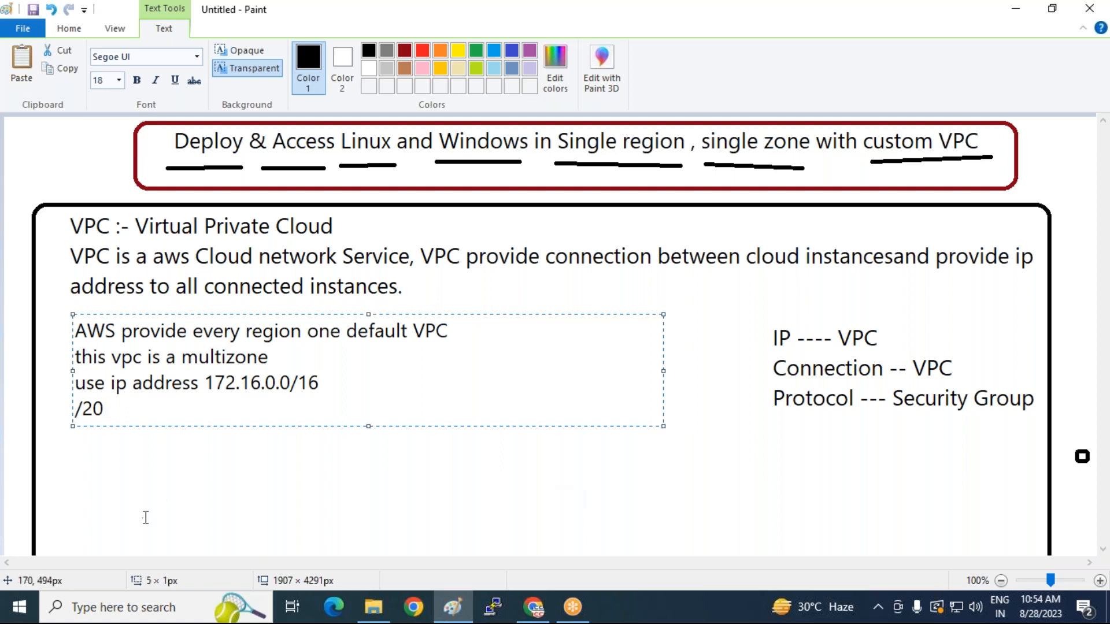
Delete the Iccpinfotech-VPC and its six dependent resources, confirming with 'delete'.
left_click(532, 607)
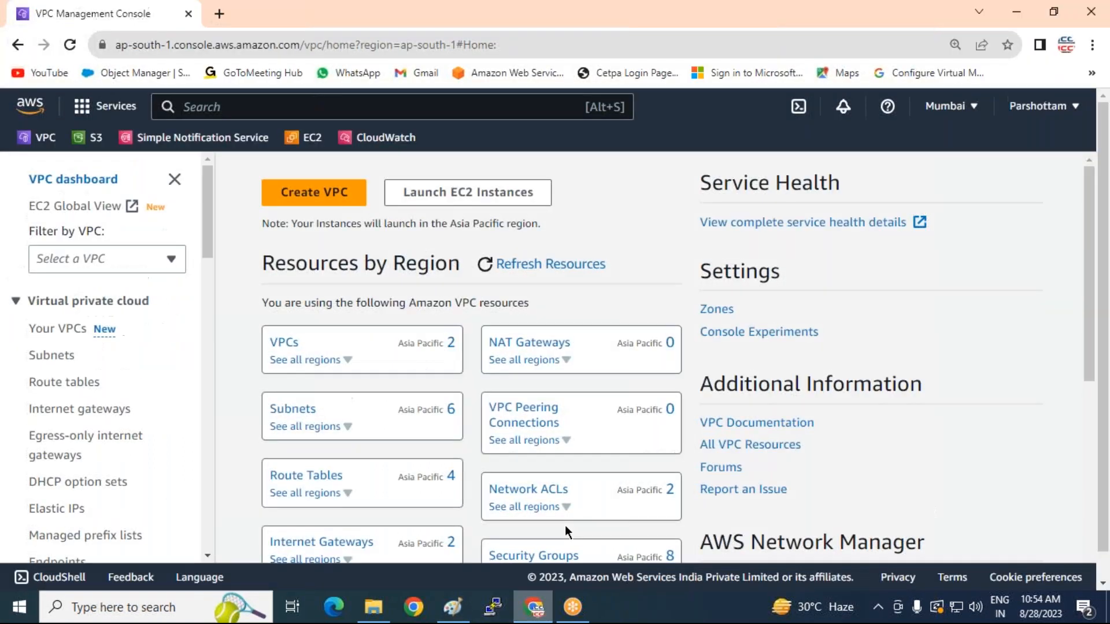
left_click(62, 333)
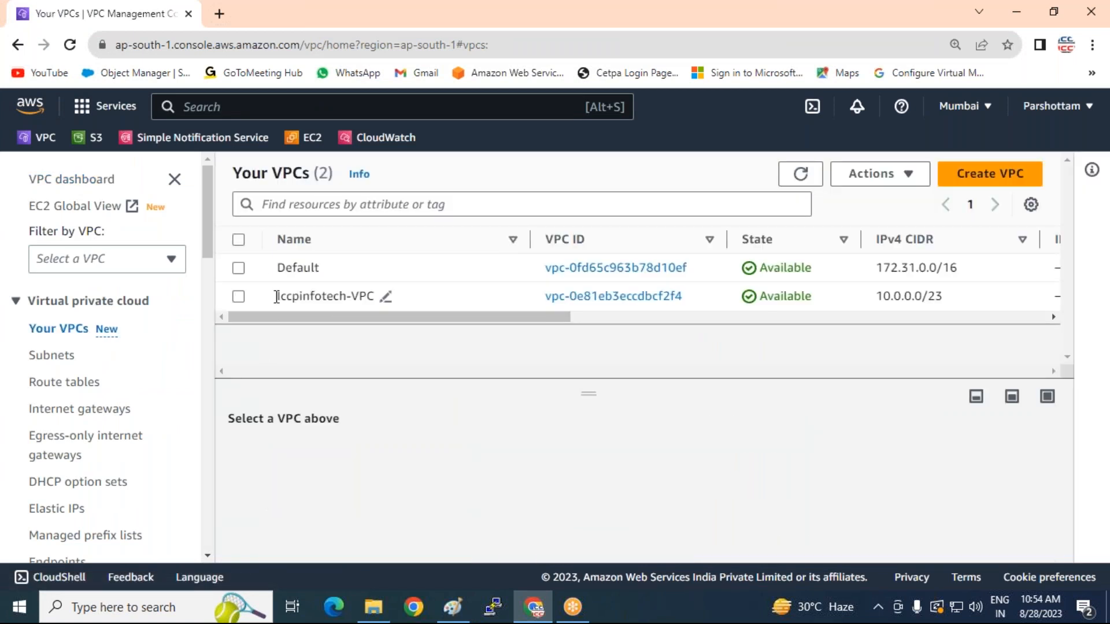
left_click(237, 297)
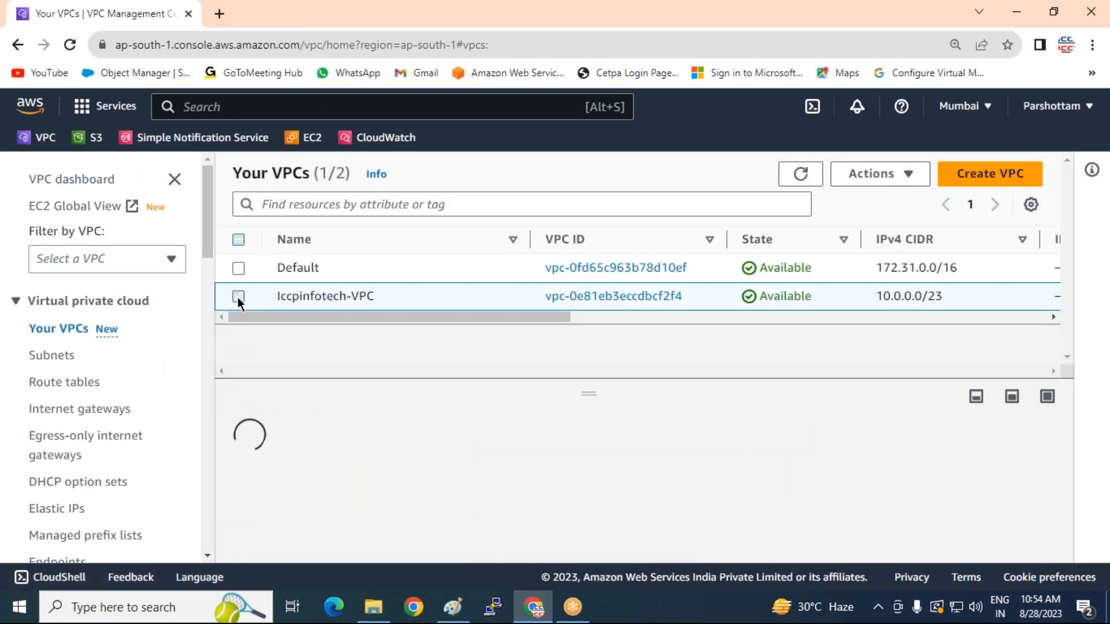
left_click(927, 172)
left_click(865, 364)
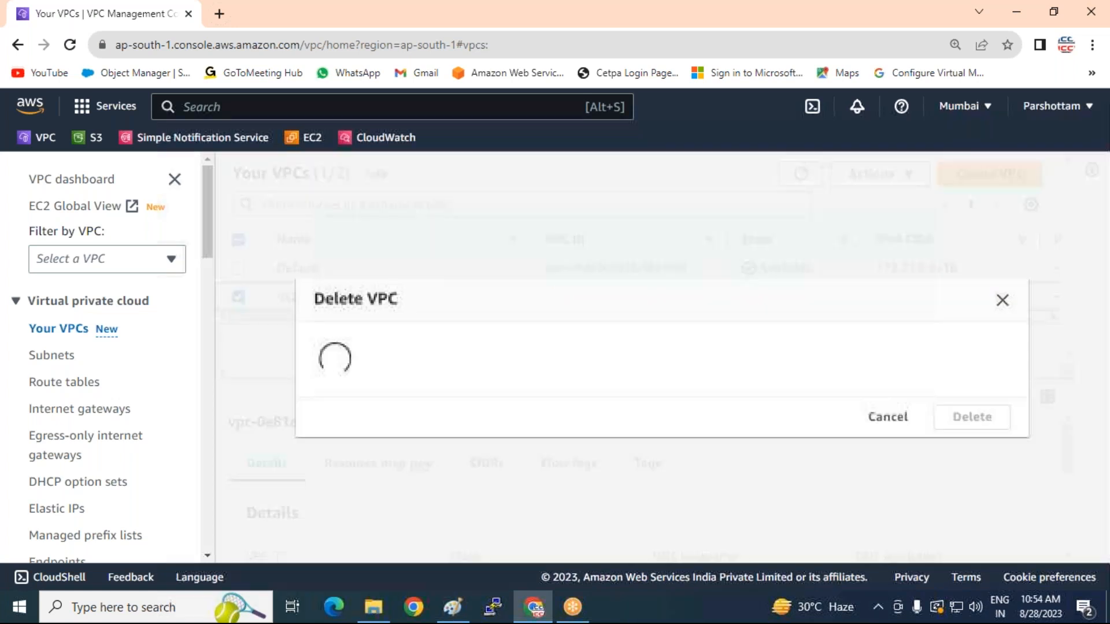
left_click(402, 490)
type("del")
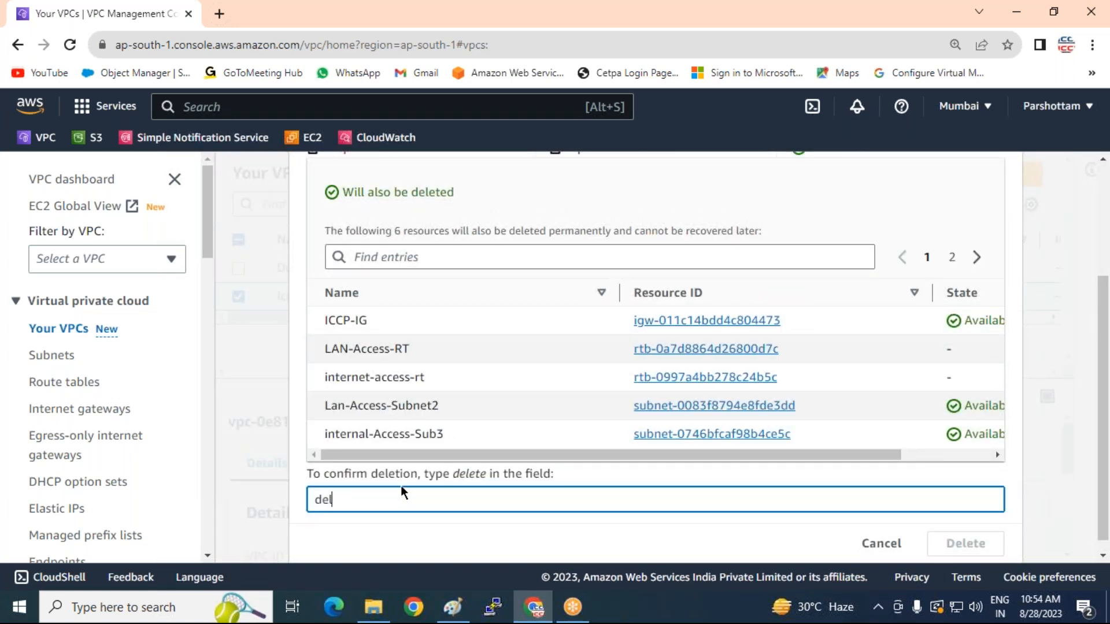
type("ete")
left_click(985, 547)
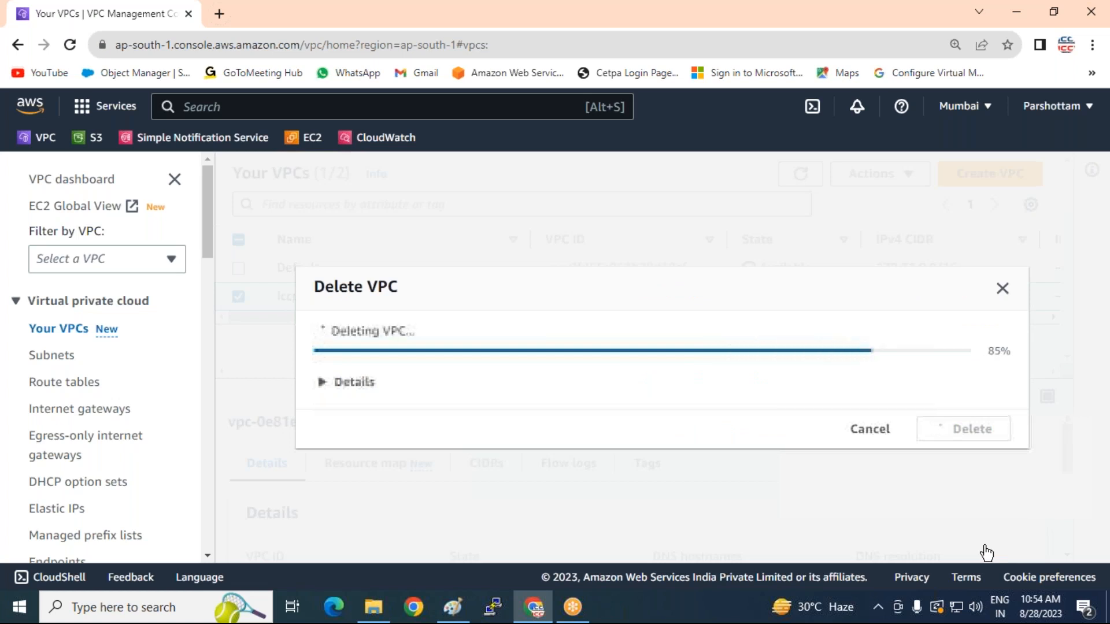
left_click_drag(583, 389, 589, 432)
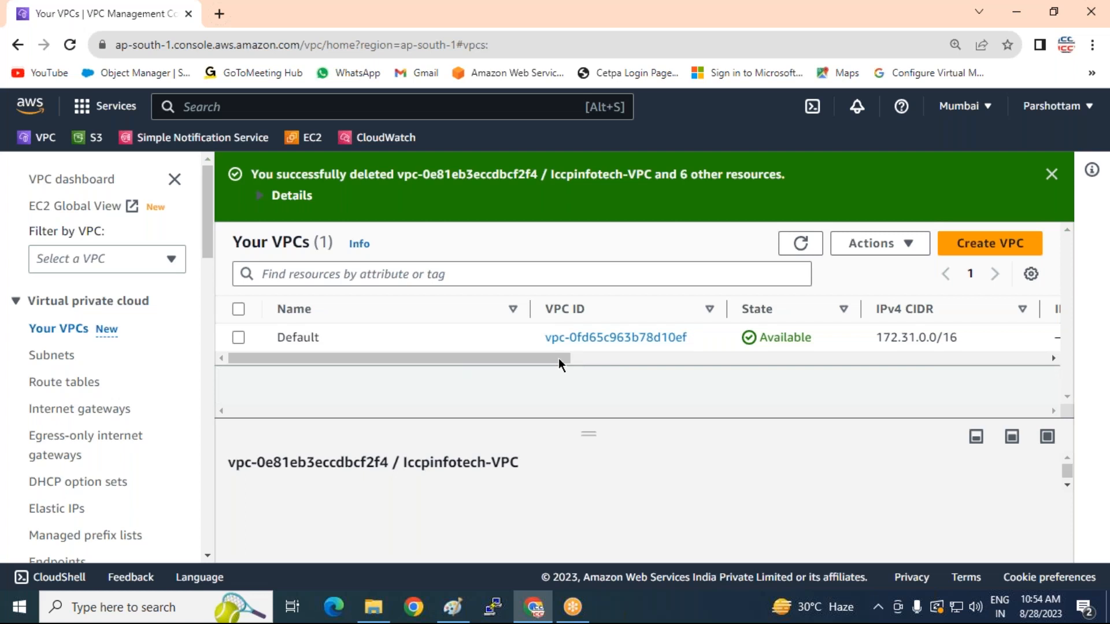
Review the Default VPC's three /20 subnets and their CIDR ranges.
left_click(789, 22)
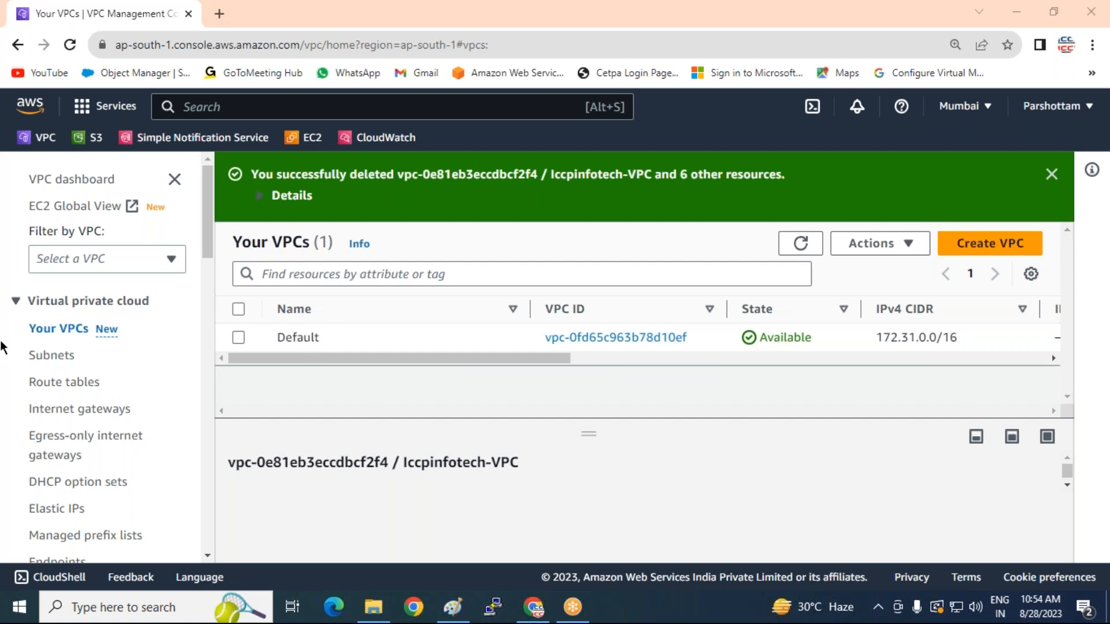
left_click(46, 355)
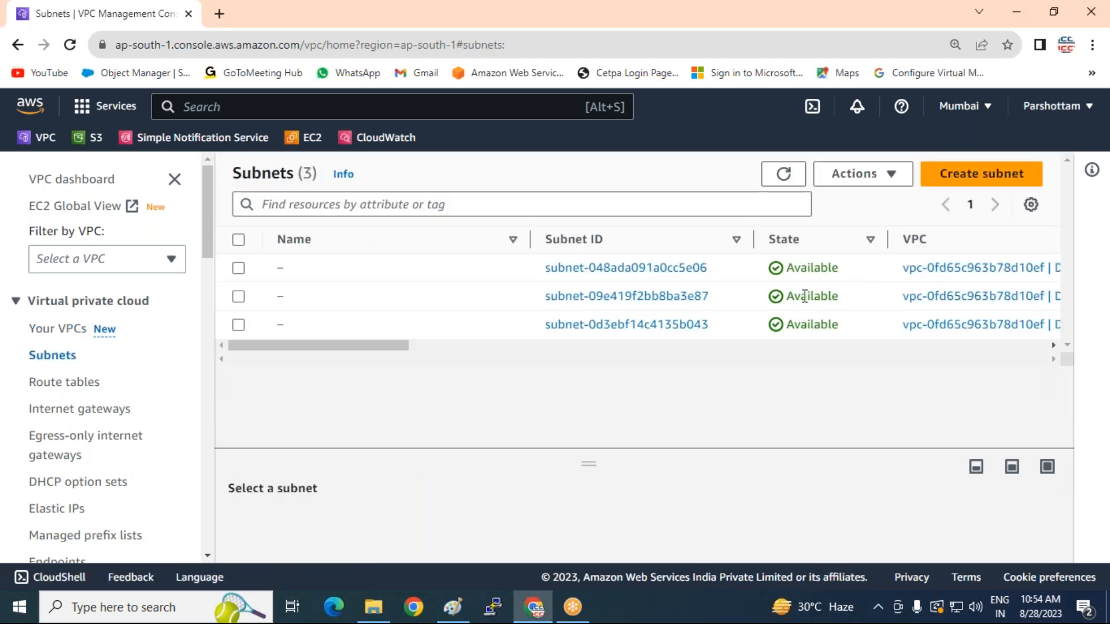
left_click_drag(391, 346, 536, 344)
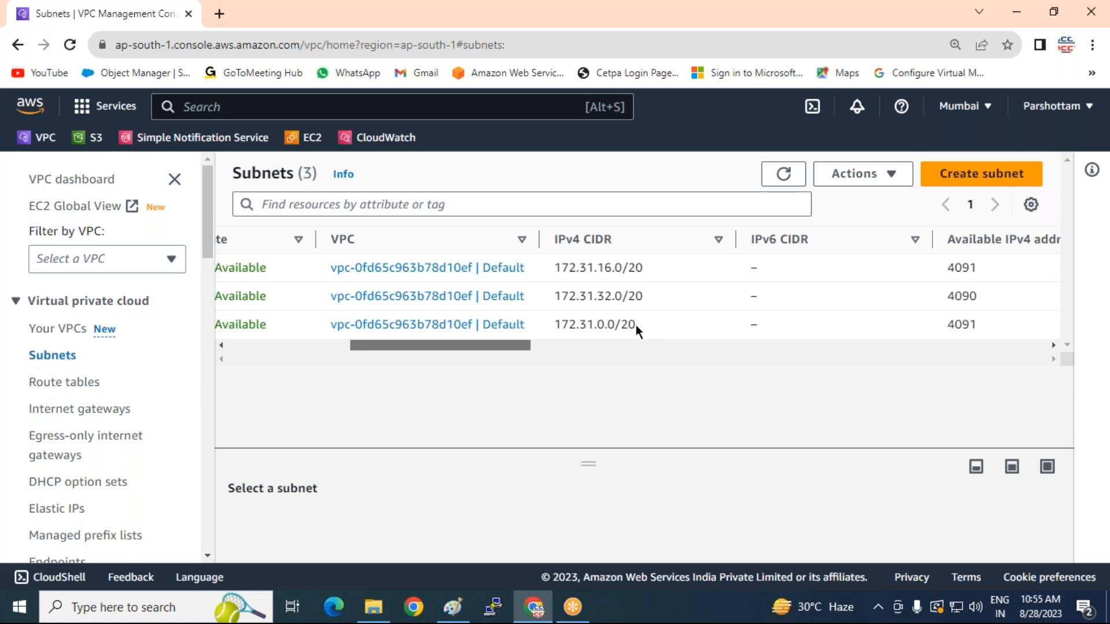
left_click_drag(481, 344, 274, 336)
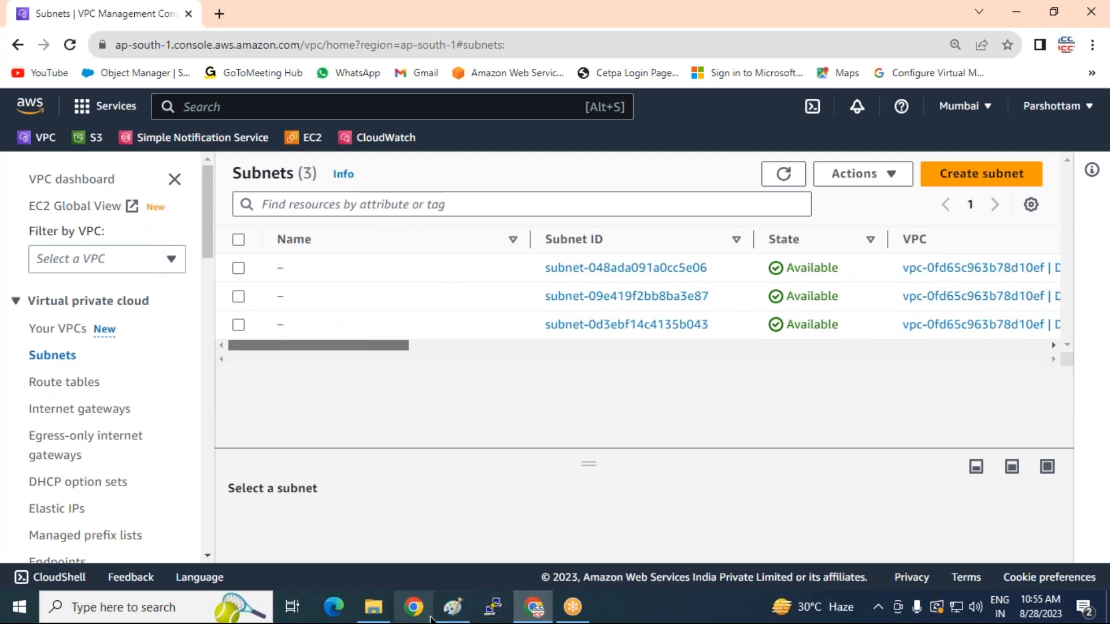
Start a text box in the Paint notes, then return to the VPC list.
left_click(453, 607)
left_click(426, 373)
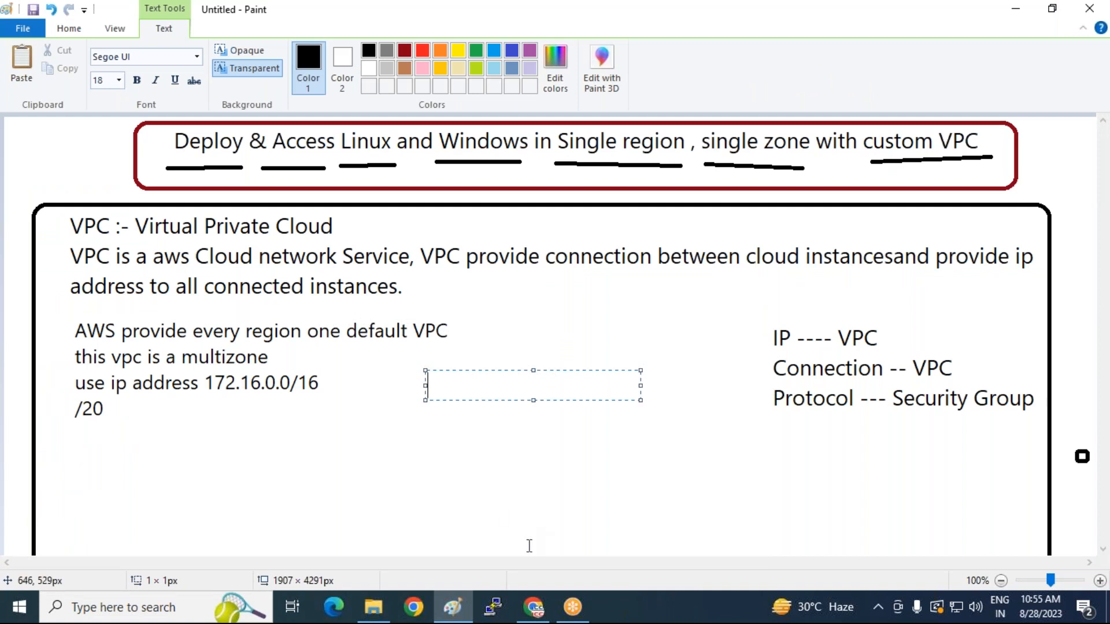
left_click(533, 607)
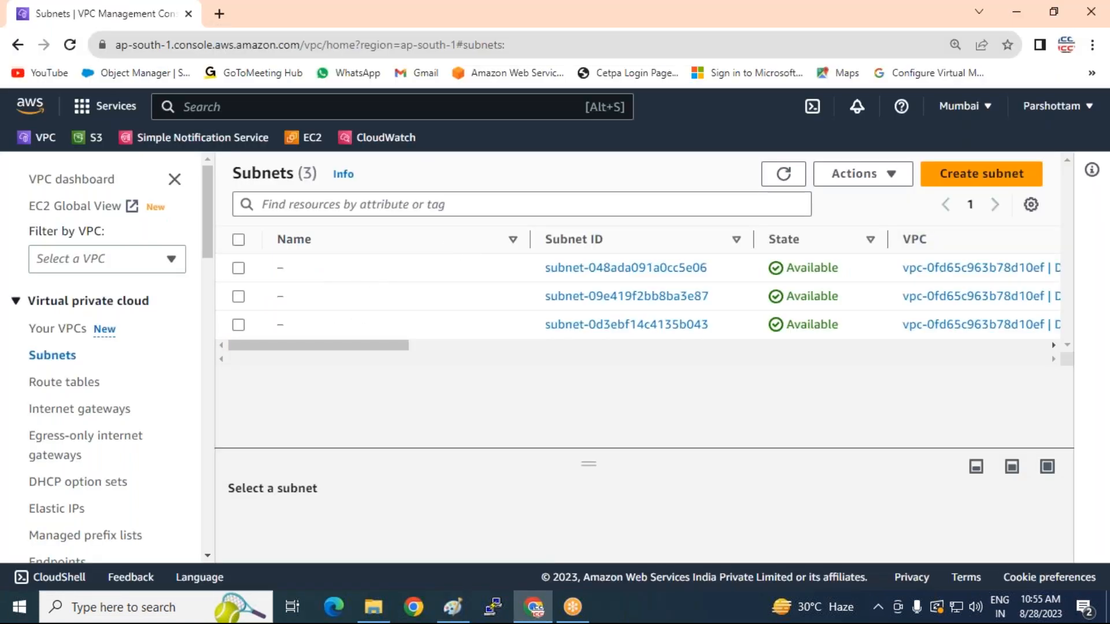
left_click(72, 330)
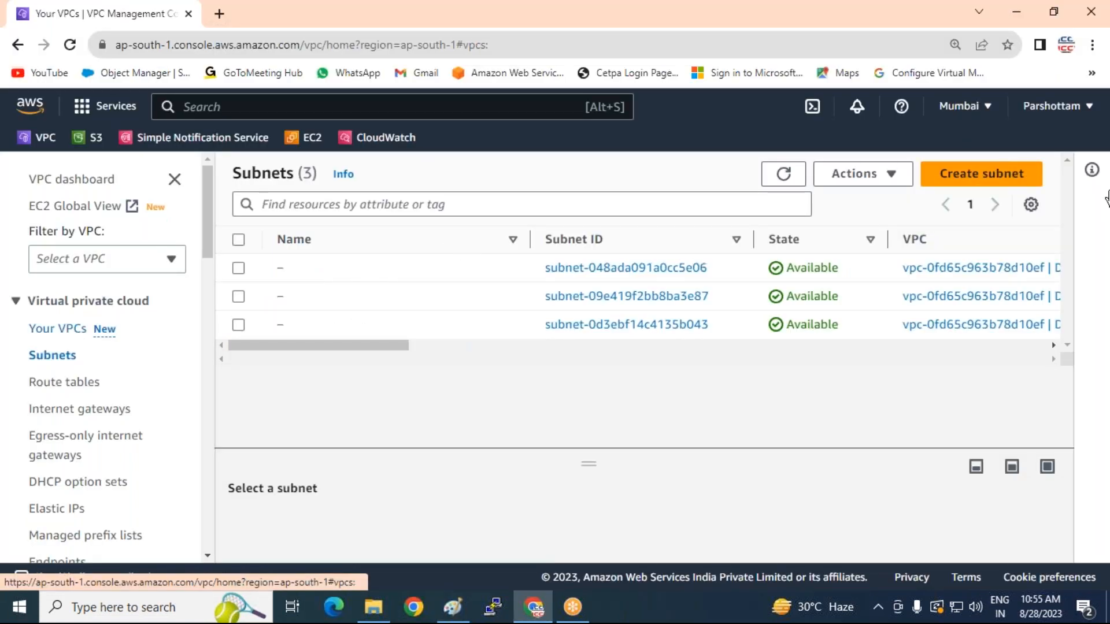
Create a VPC-only VPC named Iccpinfotech with IPv4 CIDR 10.0.0.0/22.
left_click(983, 173)
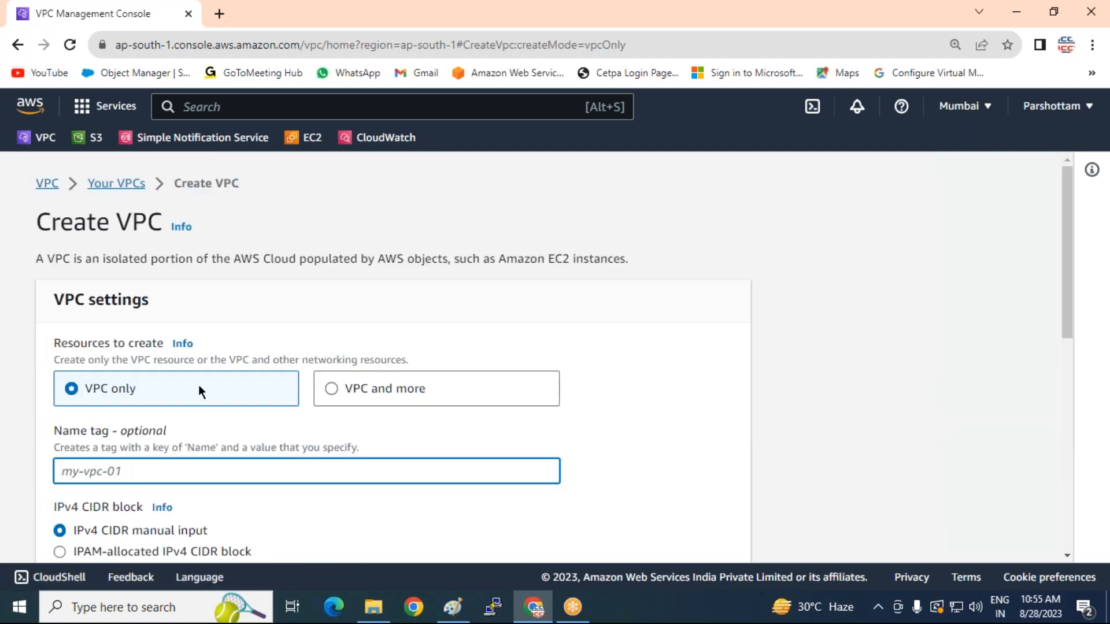
scroll(190, 381, "down", 3)
type("lccpinfotech")
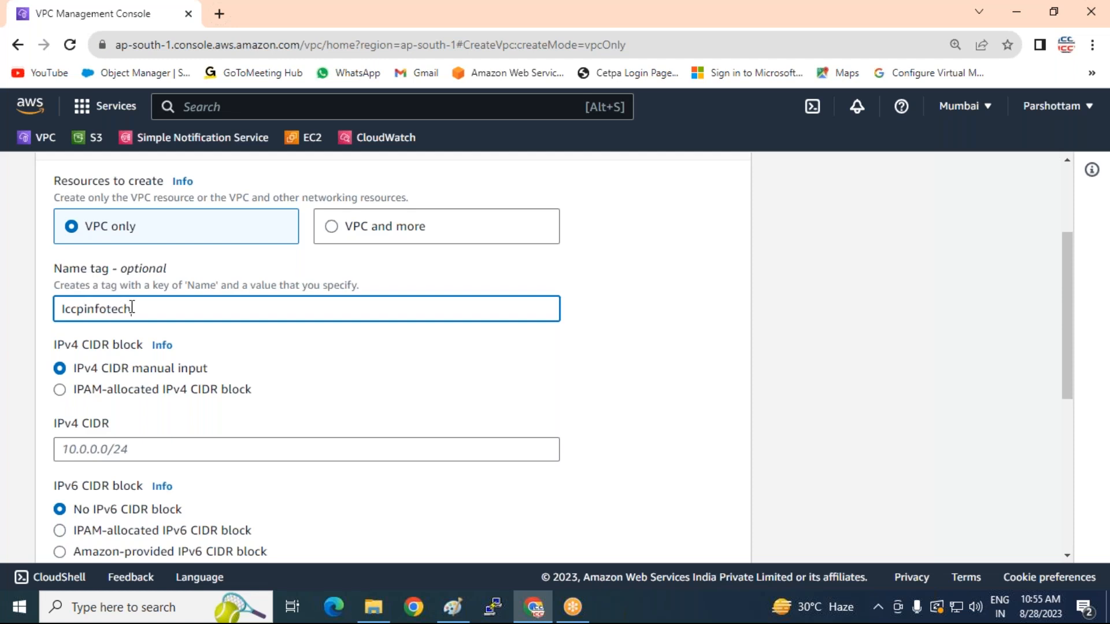
left_click(84, 435)
left_click(81, 457)
type("10.0.0.0/22")
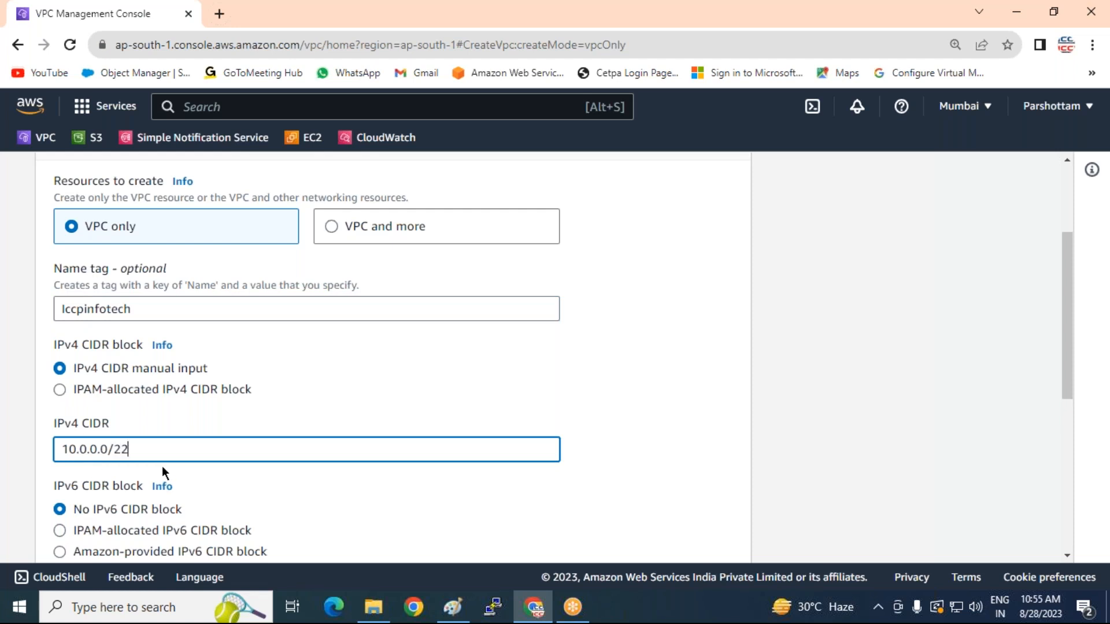
scroll(477, 345, "down", 5)
scroll(396, 492, "down", 1)
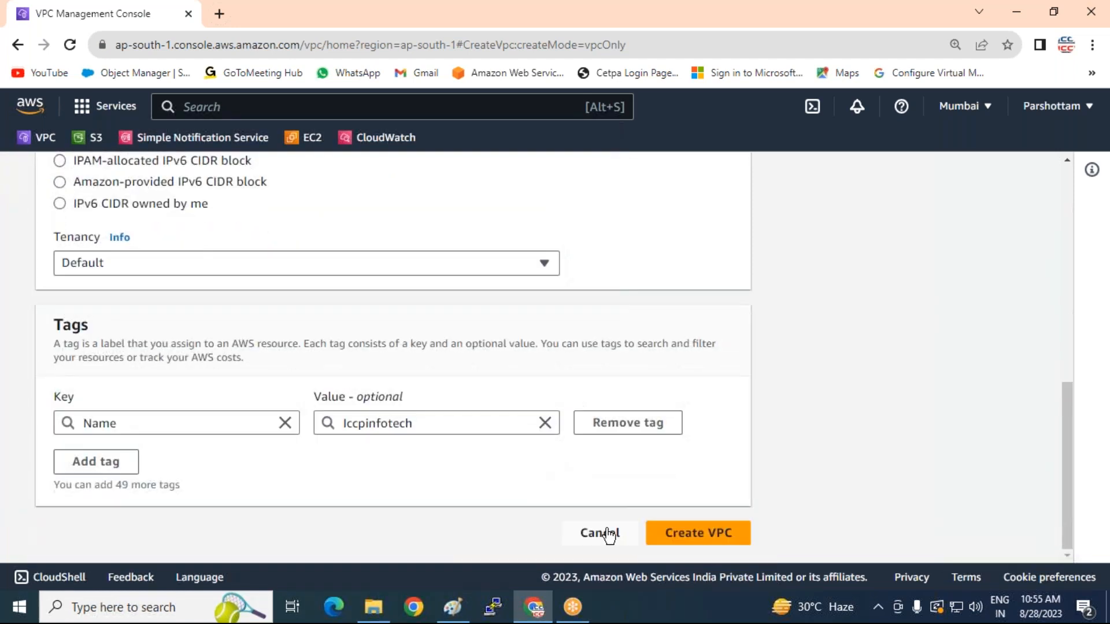
left_click(697, 533)
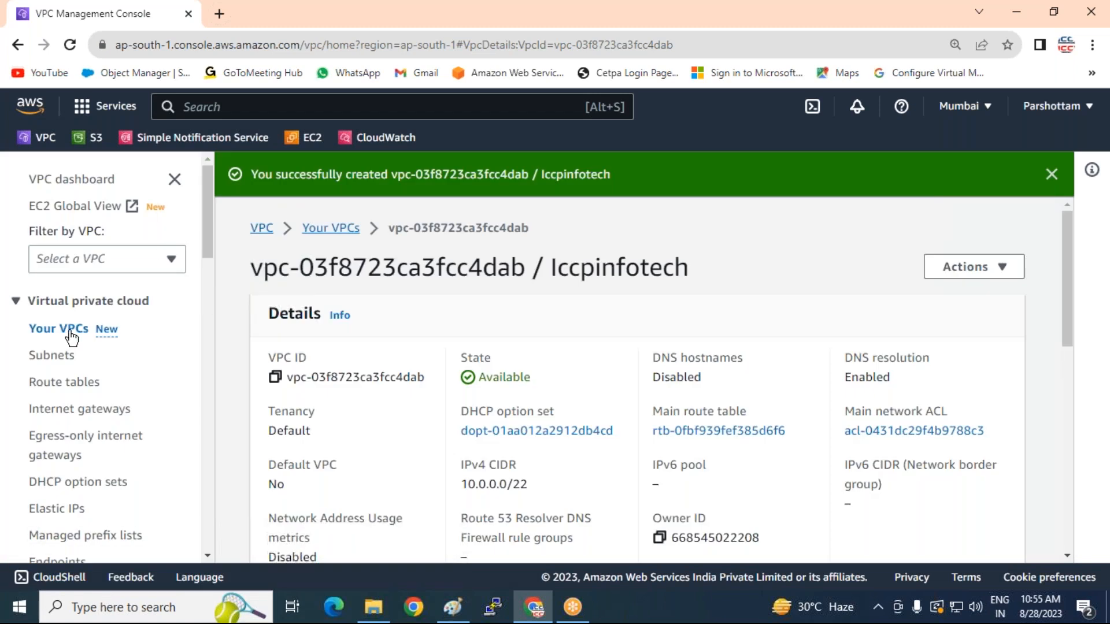
Start a new subnet targeting the Iccpinfotech VPC (vpc-03f8723ca3fcc4dab, 10.0.0.0/22).
left_click(49, 361)
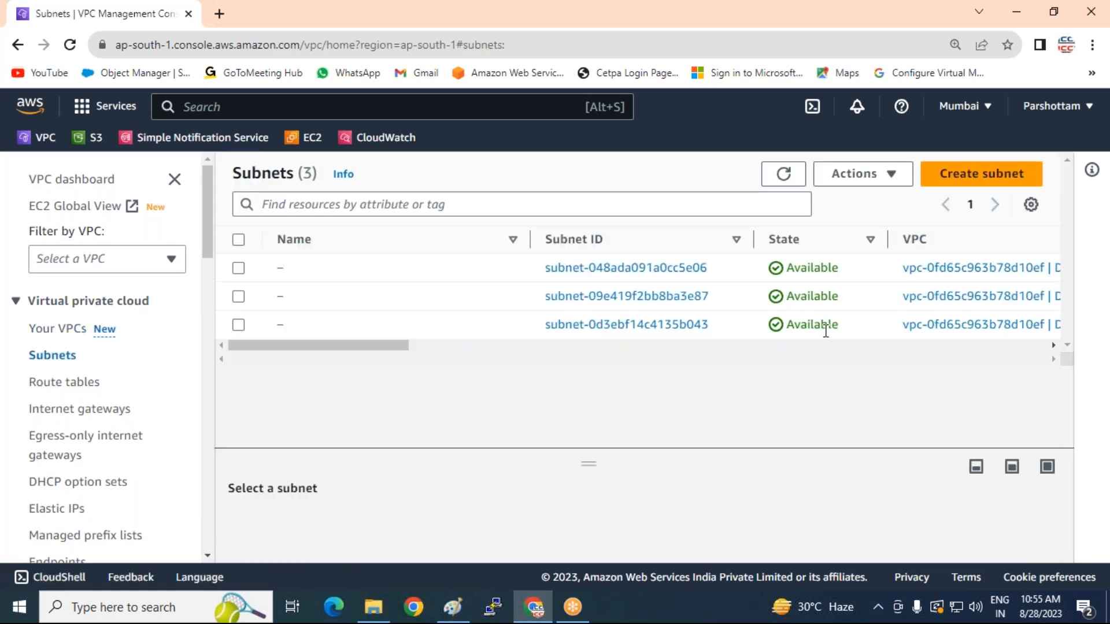
left_click(955, 177)
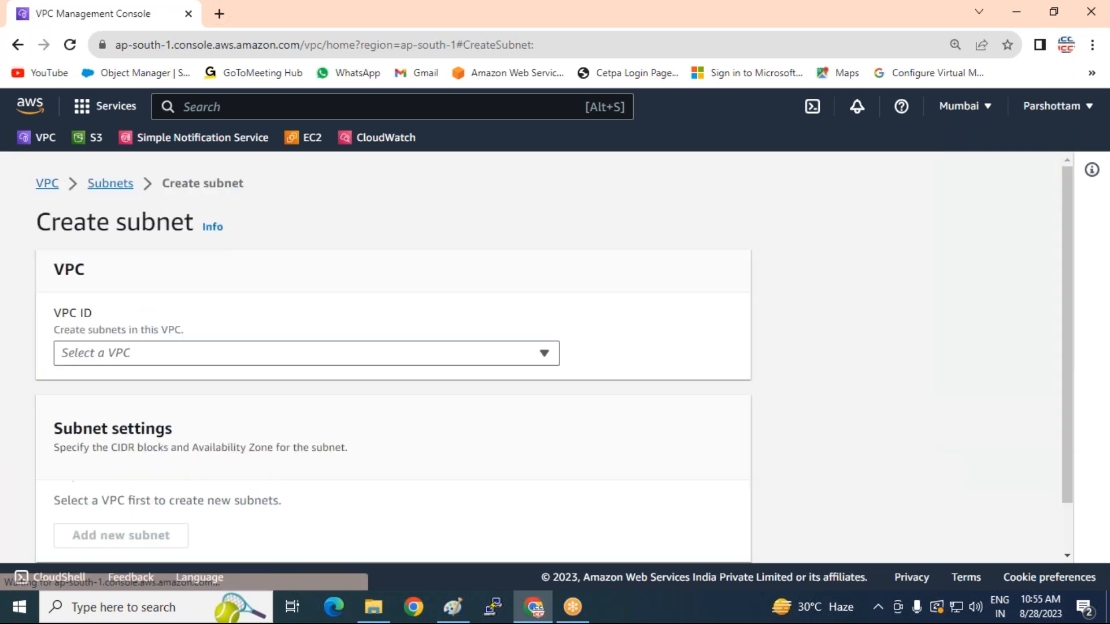
scroll(335, 284, "down", 1)
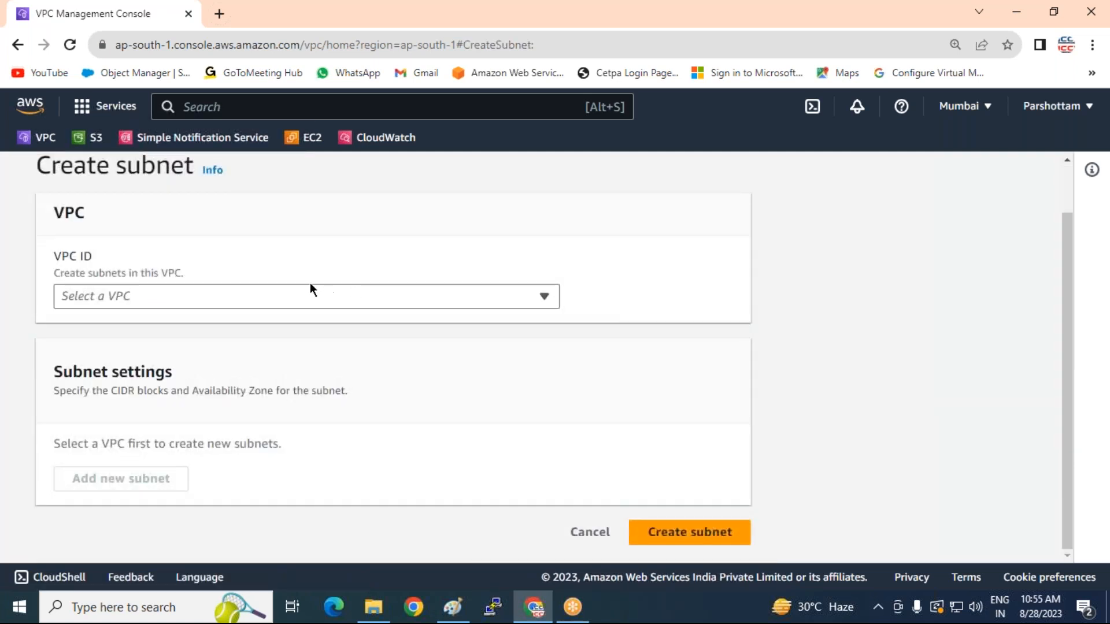
left_click(274, 296)
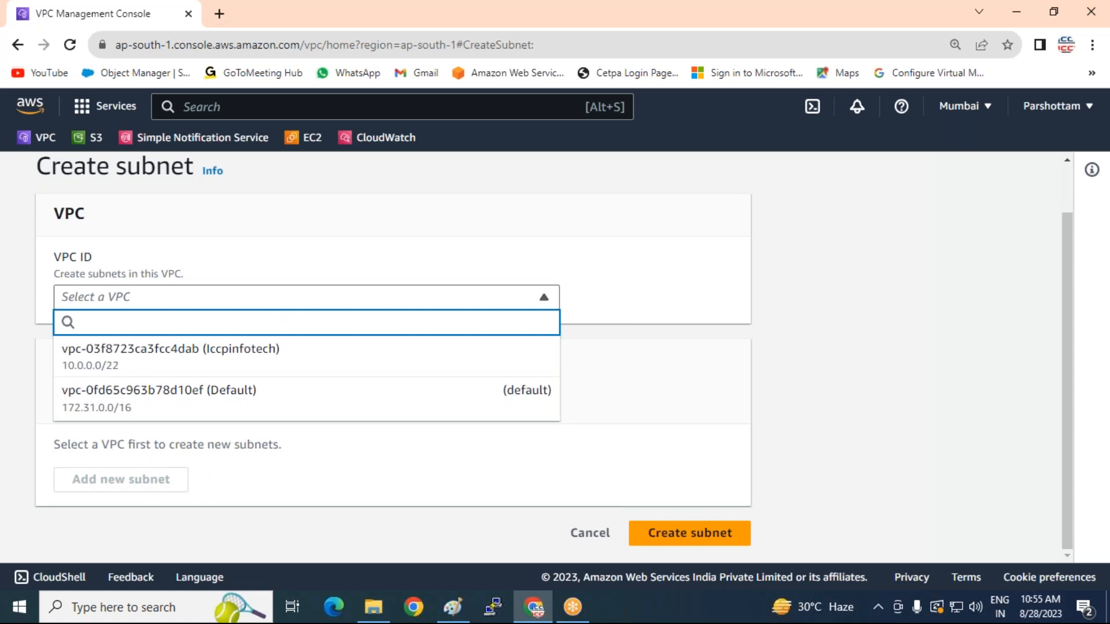
left_click(191, 360)
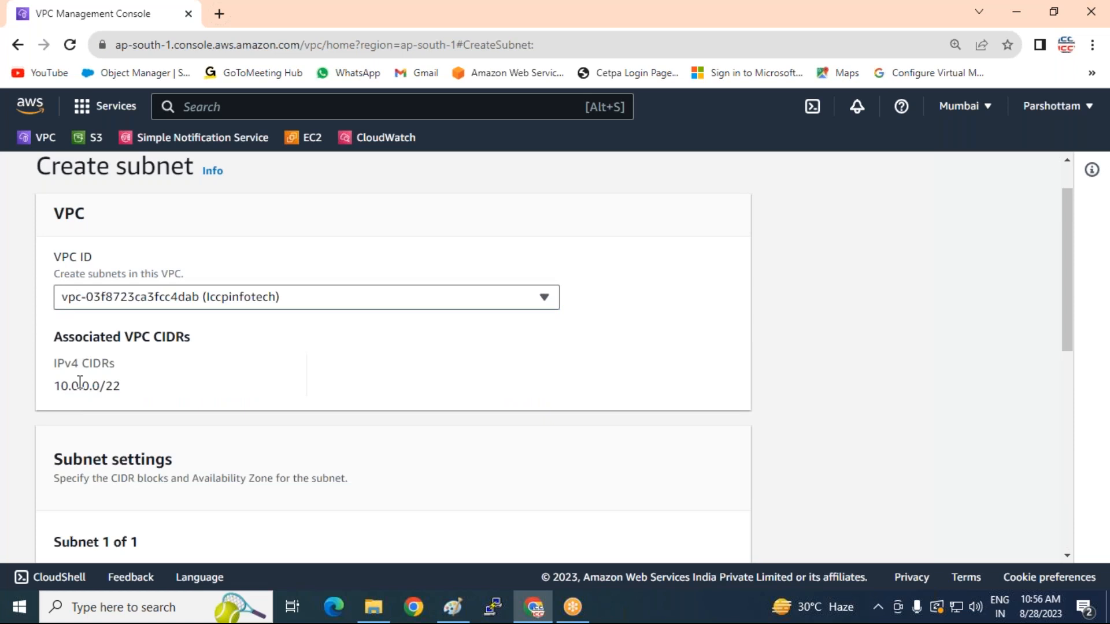
left_click_drag(56, 384, 196, 387)
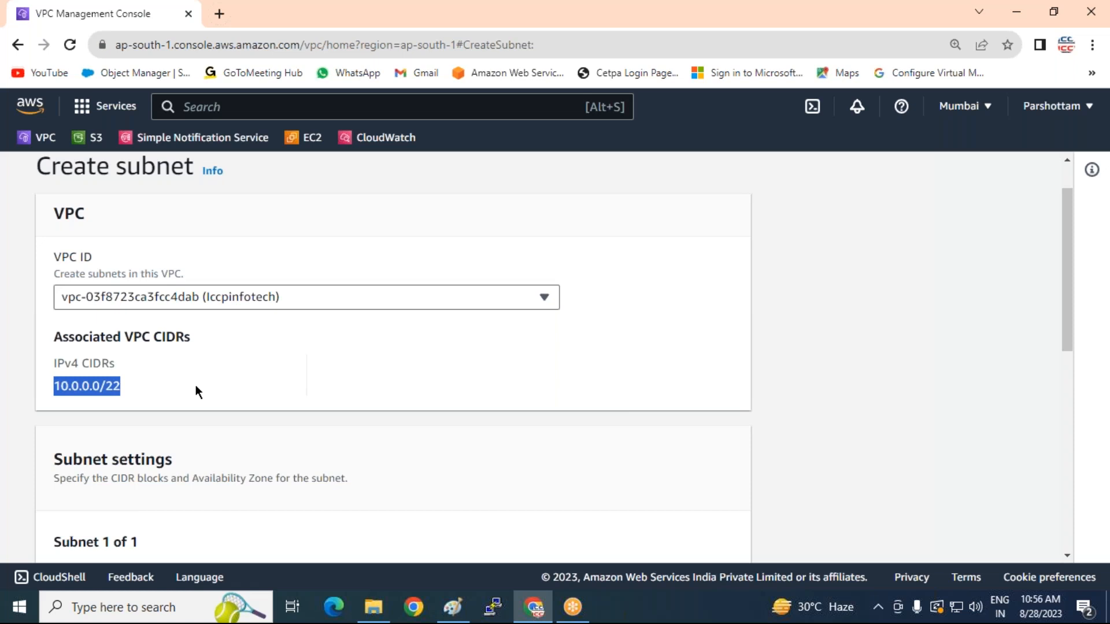
Define the first subnet as Sub1-Developer in ap-south-1a with CIDR 10.0.0.0/23.
scroll(202, 384, "down", 4)
left_click(98, 370)
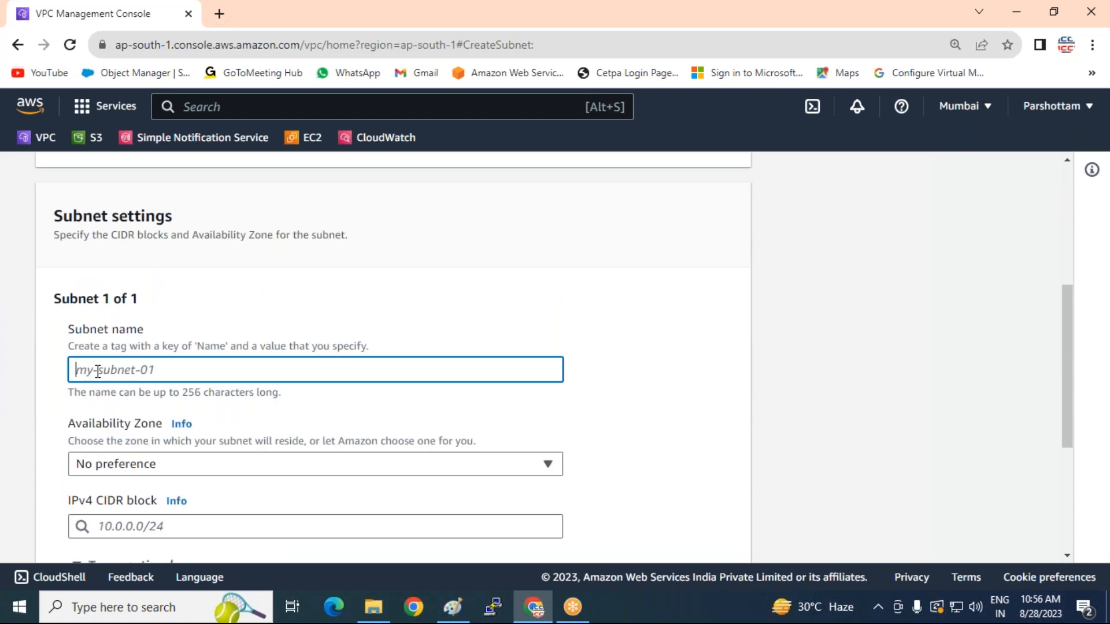
type("Sub1-Developer")
left_click(143, 474)
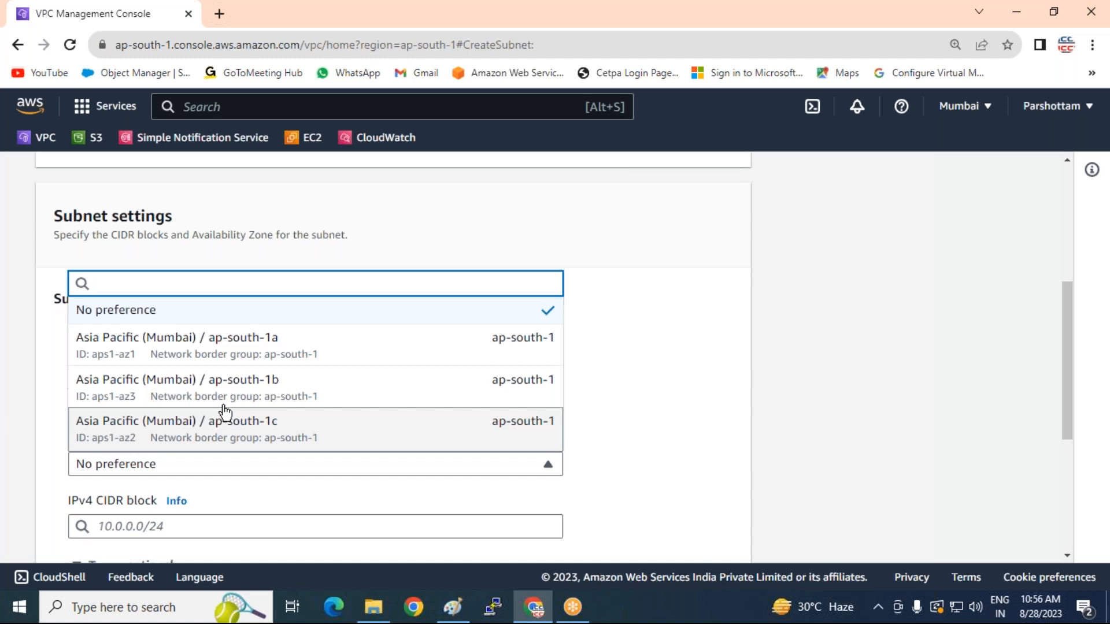
left_click(262, 353)
scroll(138, 360, "down", 3)
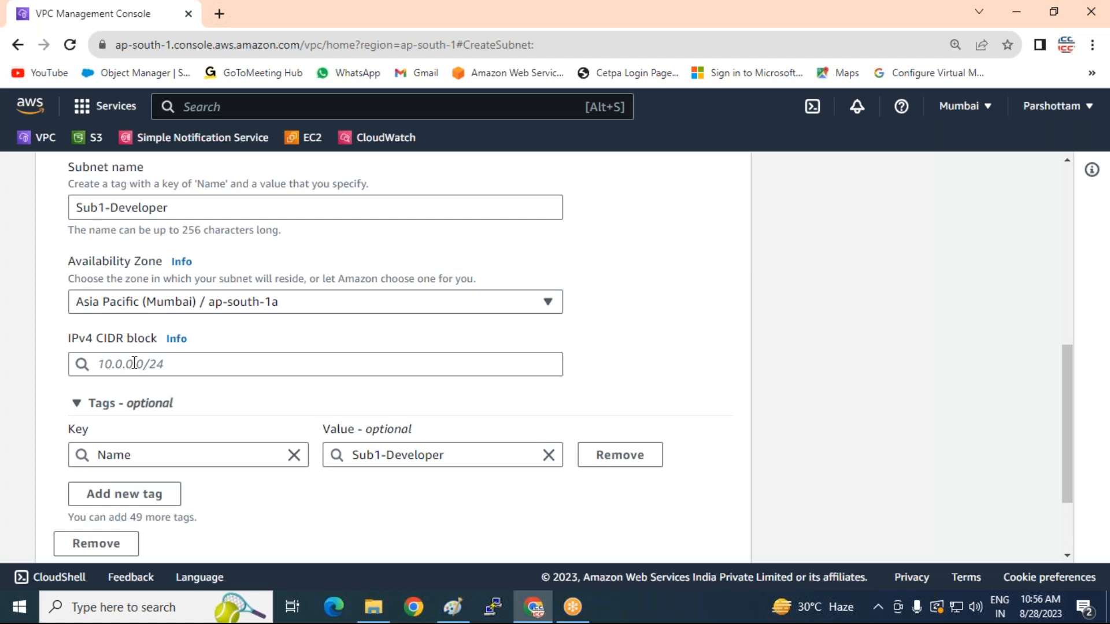
left_click(172, 364)
type("10")
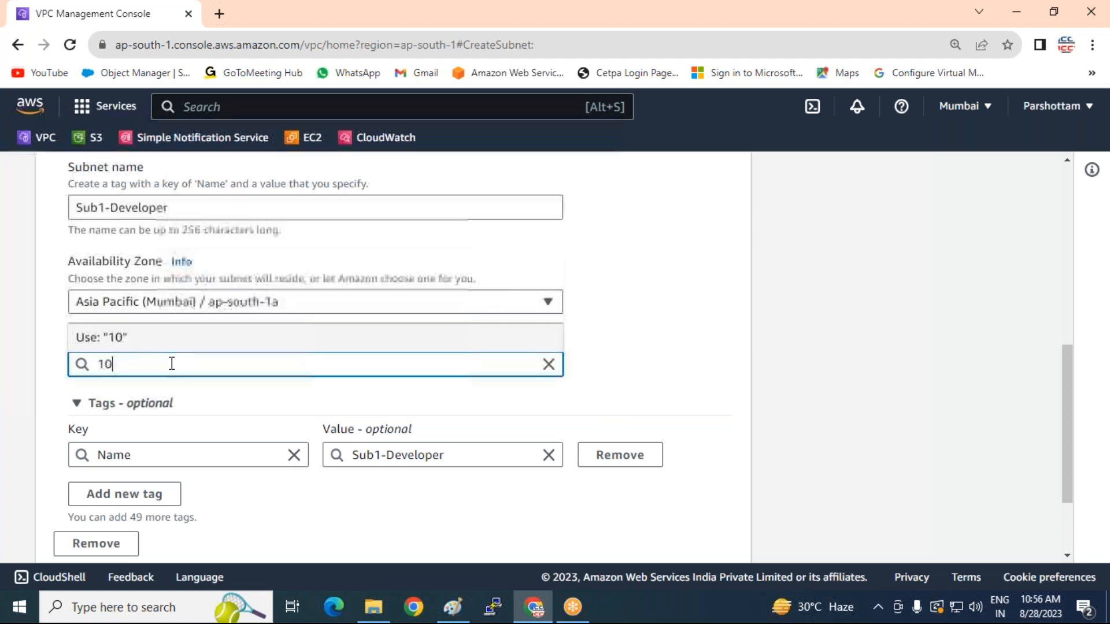
type(".0.0.0/23")
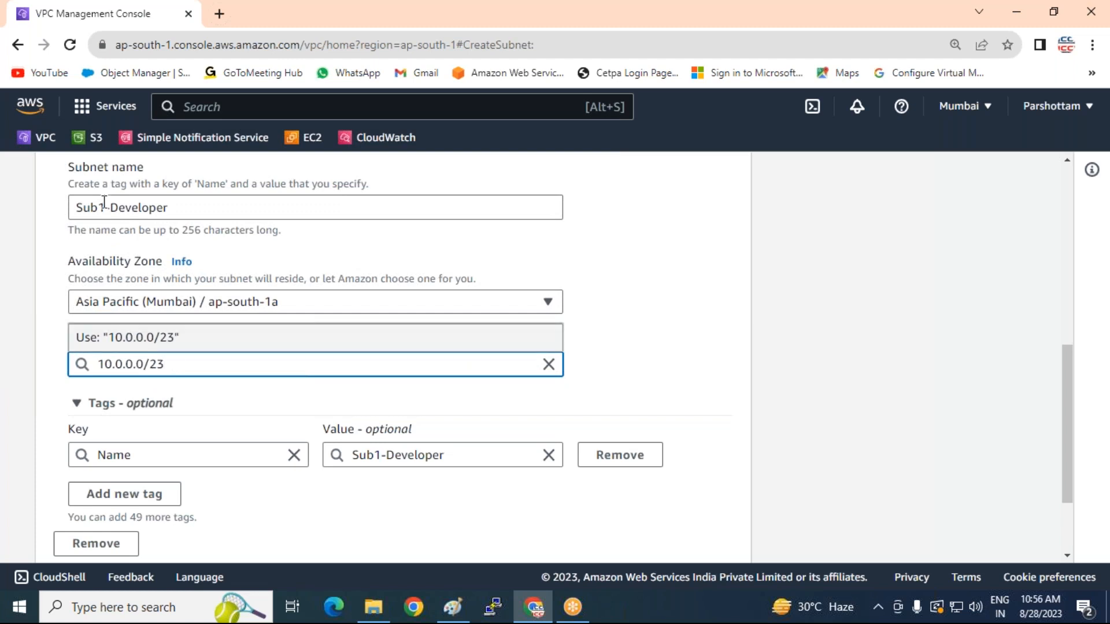
scroll(141, 389, "down", 1)
Add a second subnet entry named Sub2-Testing.
scroll(140, 388, "down", 2)
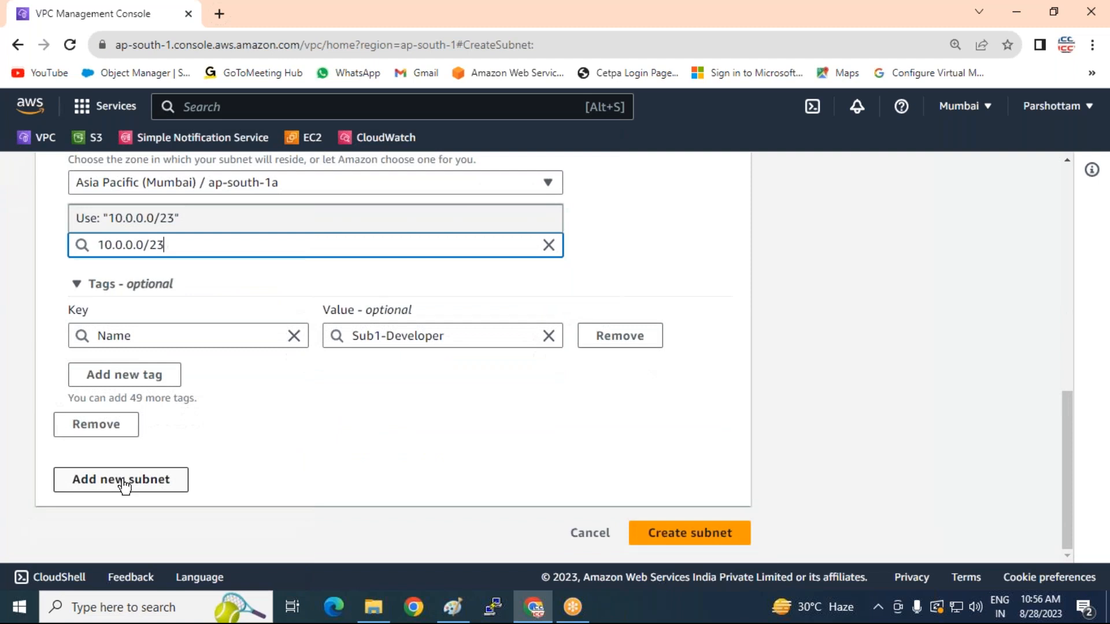
left_click(119, 478)
scroll(203, 456, "down", 3)
left_click(140, 385)
type("Sub1")
key("BackSpace")
type("2-Devel")
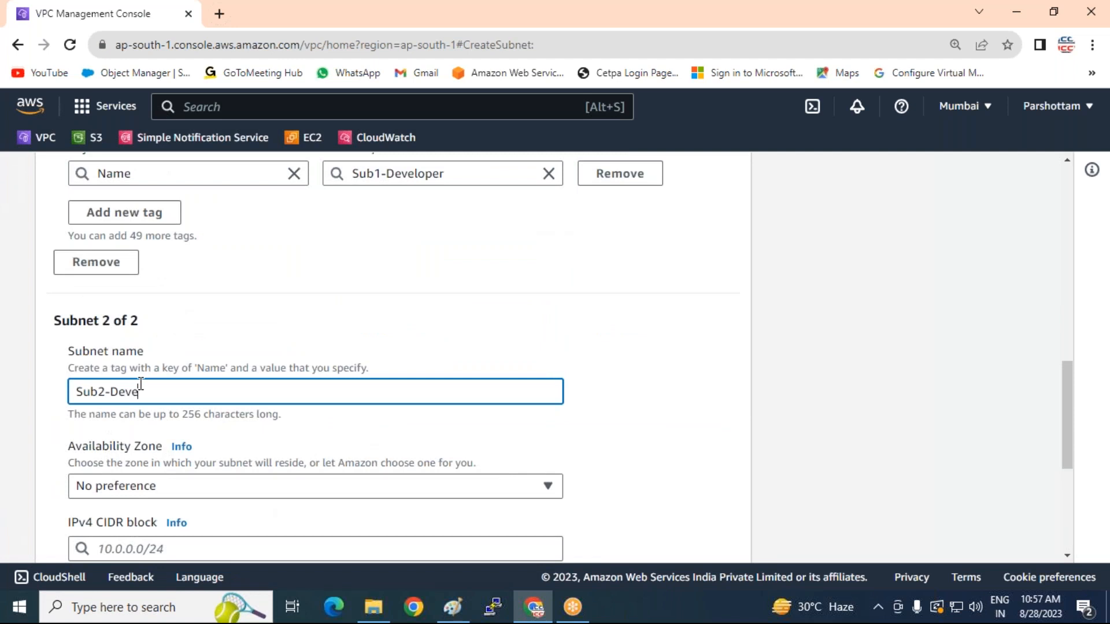
key("BackSpace")
key("BackSpace")
key("BackSpace")
key("BackSpace")
key("BackSpace")
type("Testing")
Place Sub2-Testing in ap-south-1a with IPv4 CIDR 10.0.2.0/24.
left_click(145, 486)
left_click(196, 359)
scroll(153, 382, "down", 3)
left_click(154, 381)
type("10.0.")
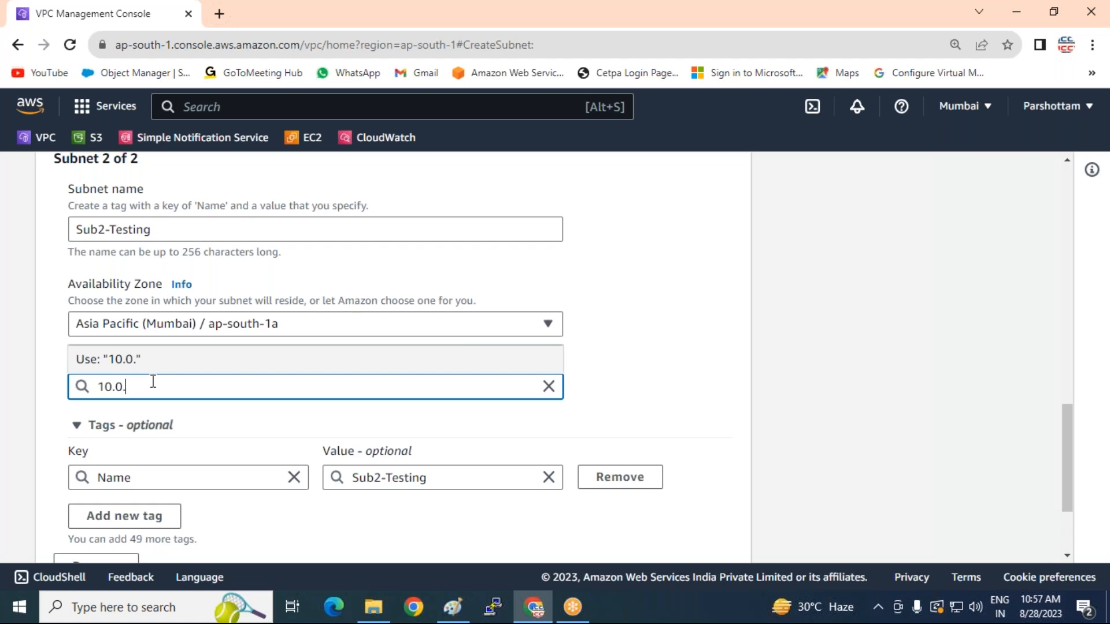
type("2.0/24")
left_click(193, 400)
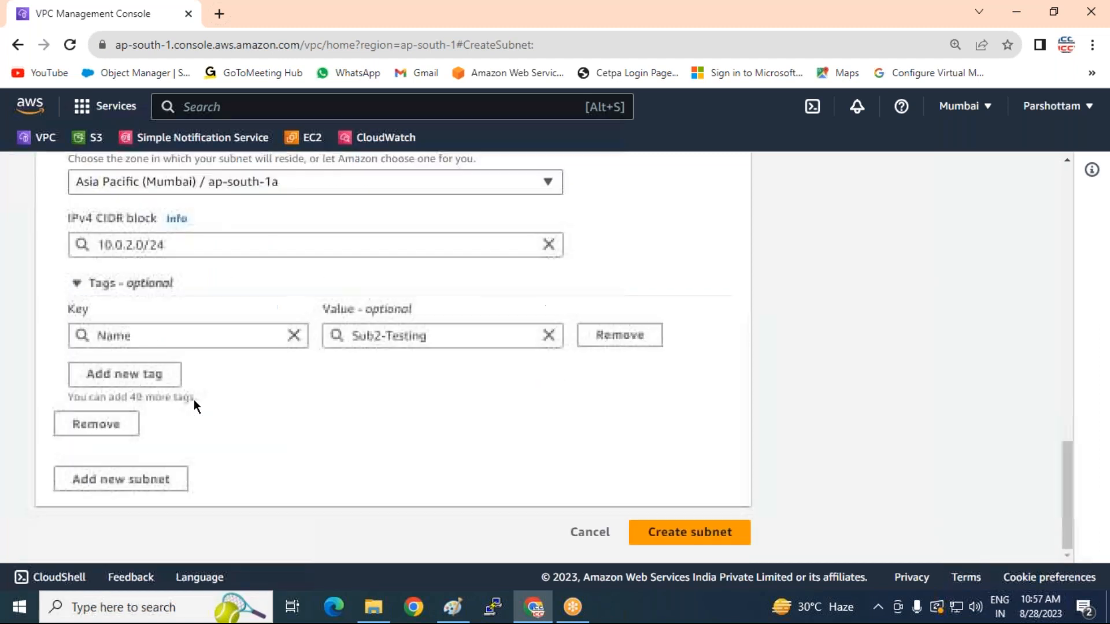
Add a third subnet entry named Sub3-Monitoring in ap-south-1a.
left_click(138, 488)
scroll(145, 450, "down", 3)
left_click(113, 393)
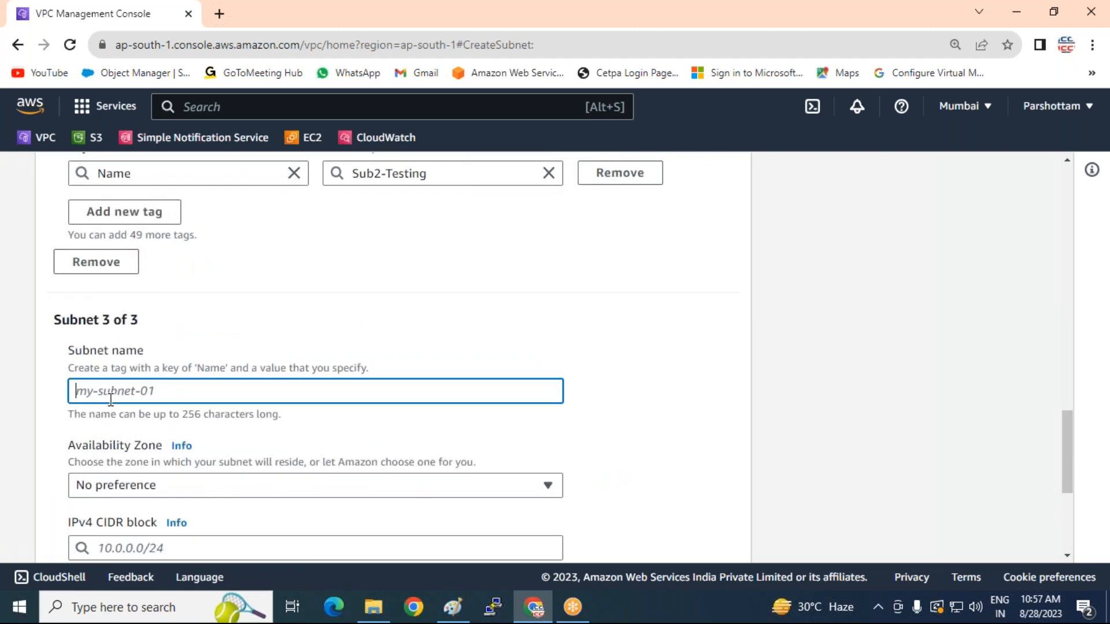
type("Sub3-")
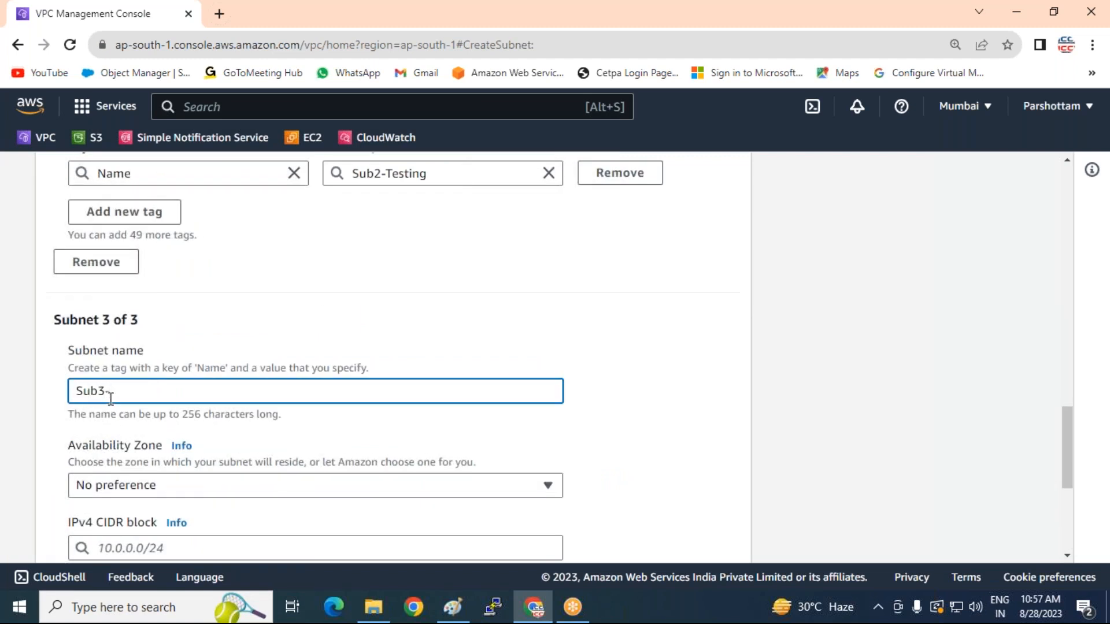
type("Monitoring")
left_click(114, 488)
left_click(162, 359)
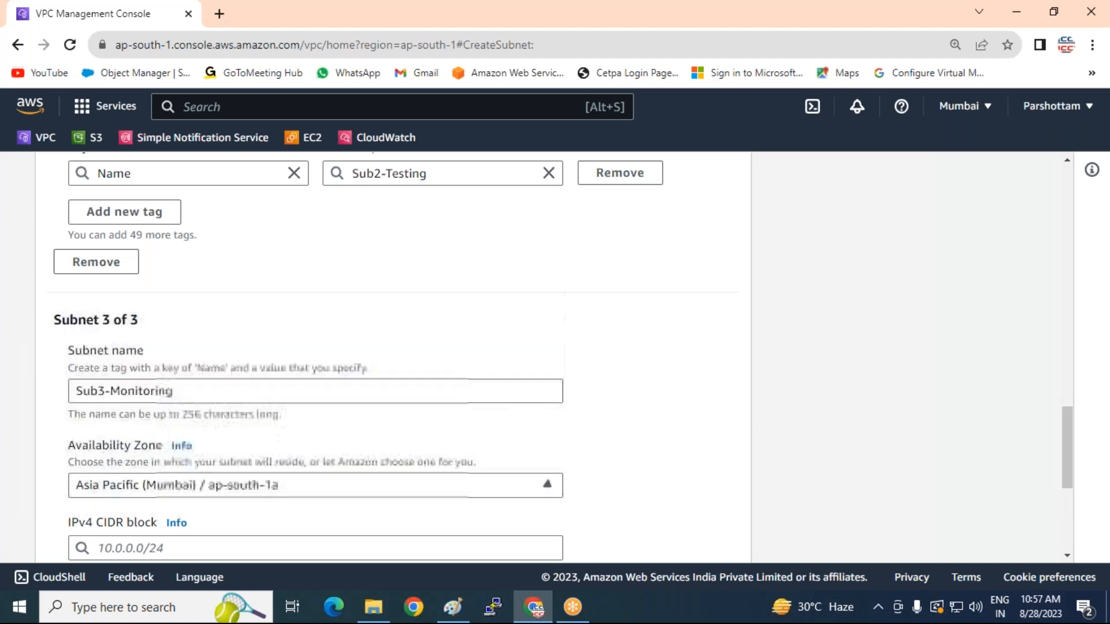
Give Sub3-Monitoring CIDR 10.0.3.0/25 and create all three subnets.
scroll(161, 352, "down", 4)
left_click(151, 305)
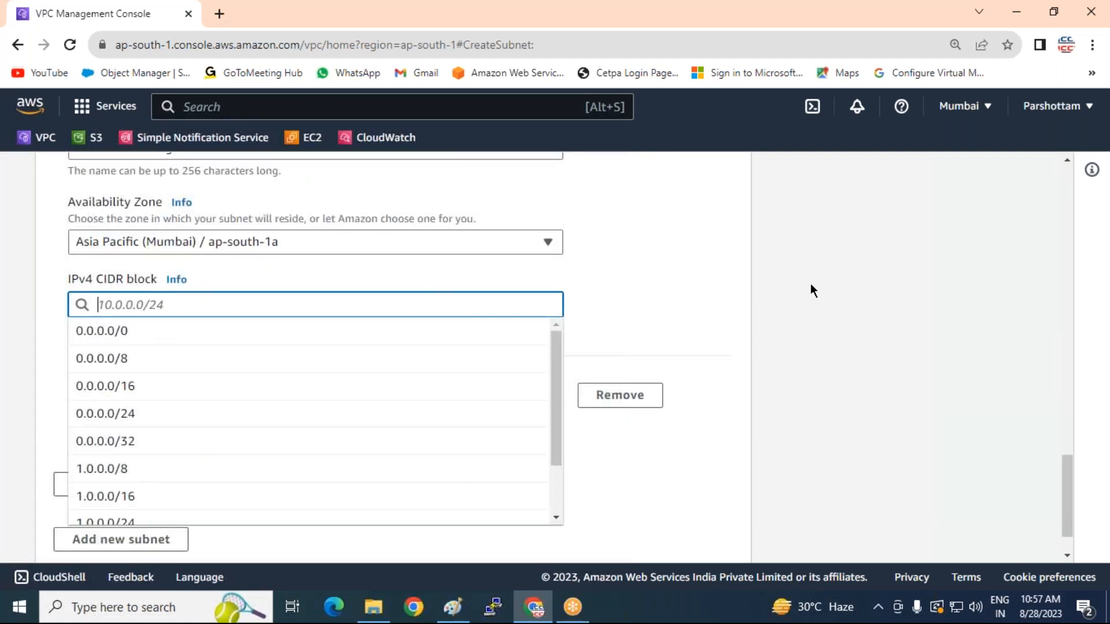
type("10.0.")
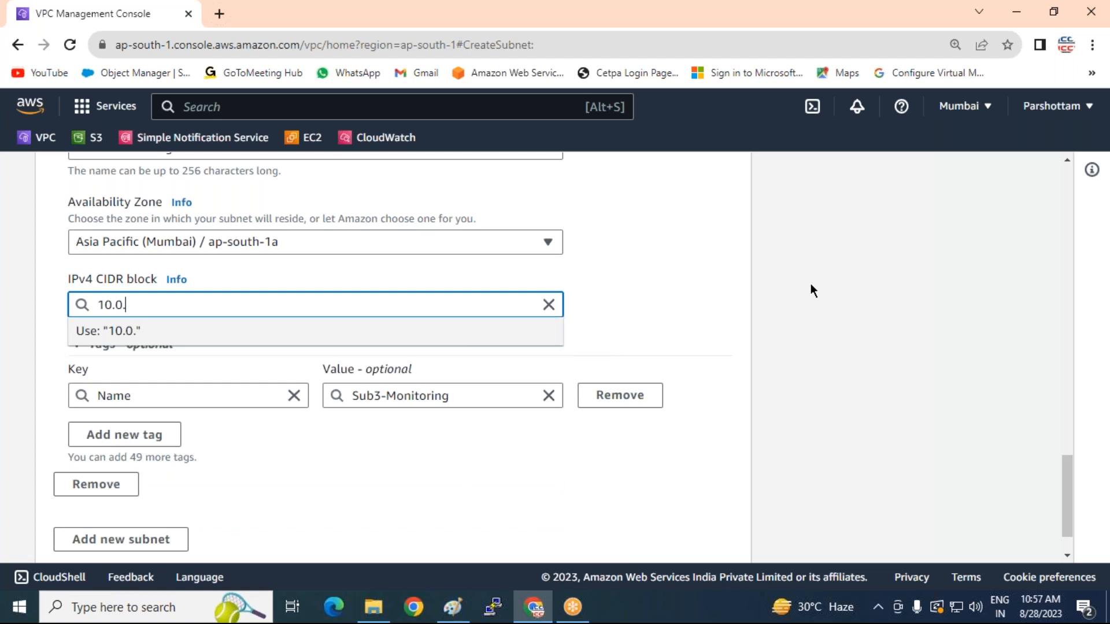
type("3.0/25")
left_click(113, 331)
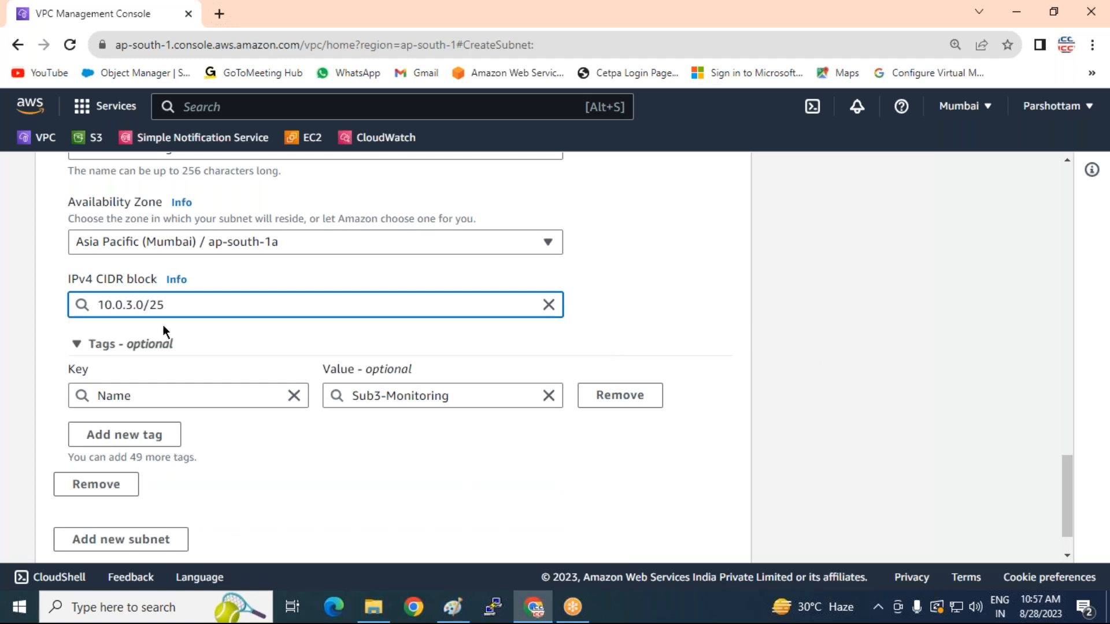
scroll(208, 330, "down", 1)
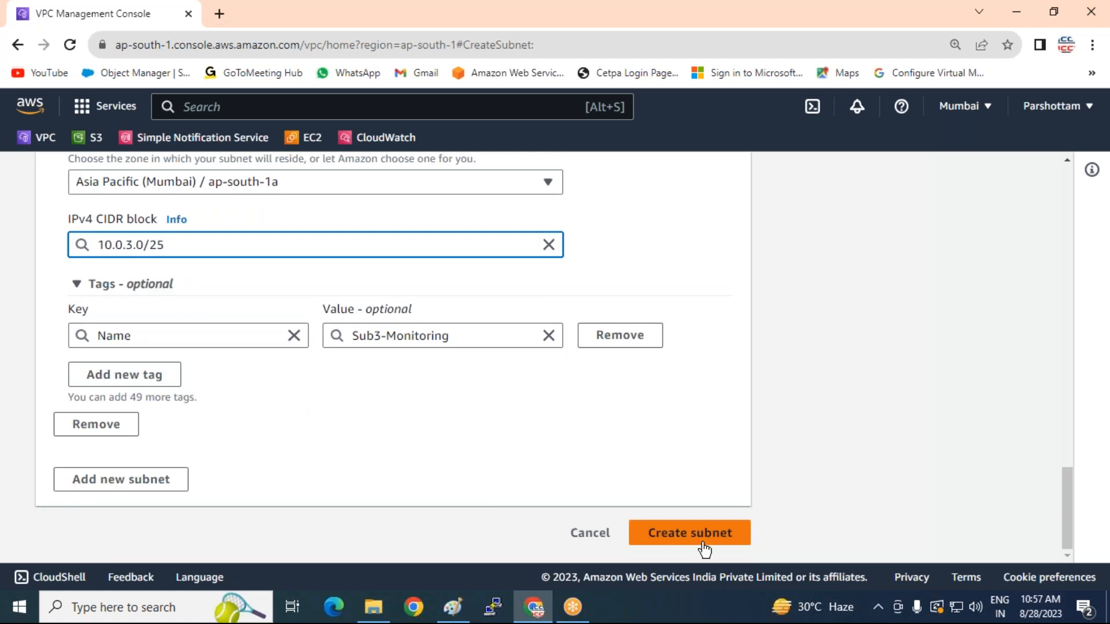
left_click(701, 535)
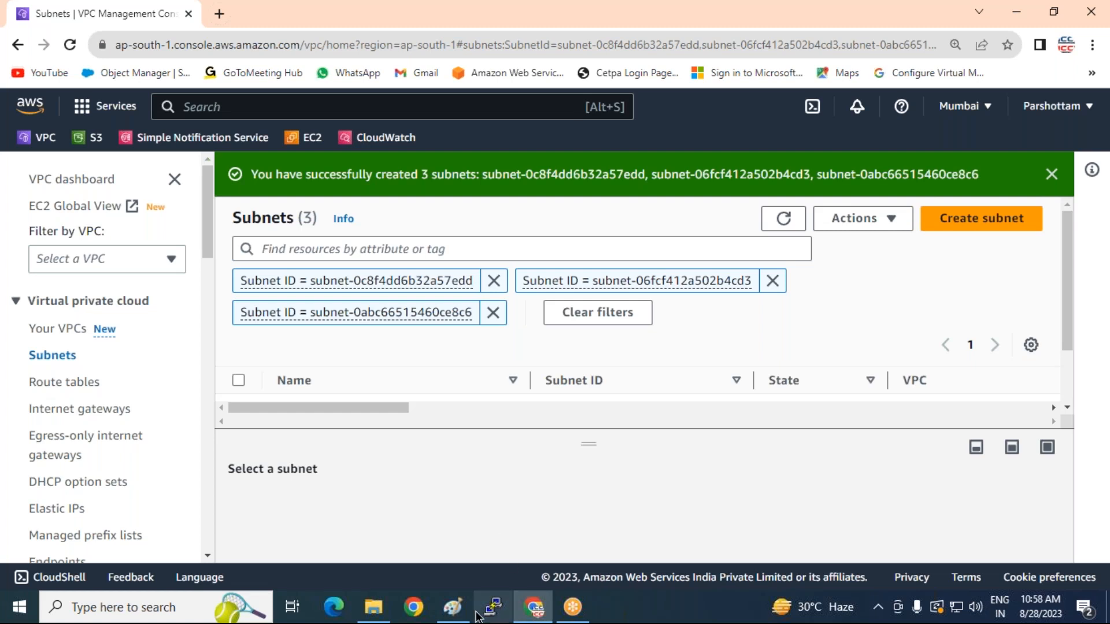
Bring up the Paint sketch, dismiss empty text boxes, and scroll through the subnet diagram.
left_click(452, 607)
left_click(424, 423)
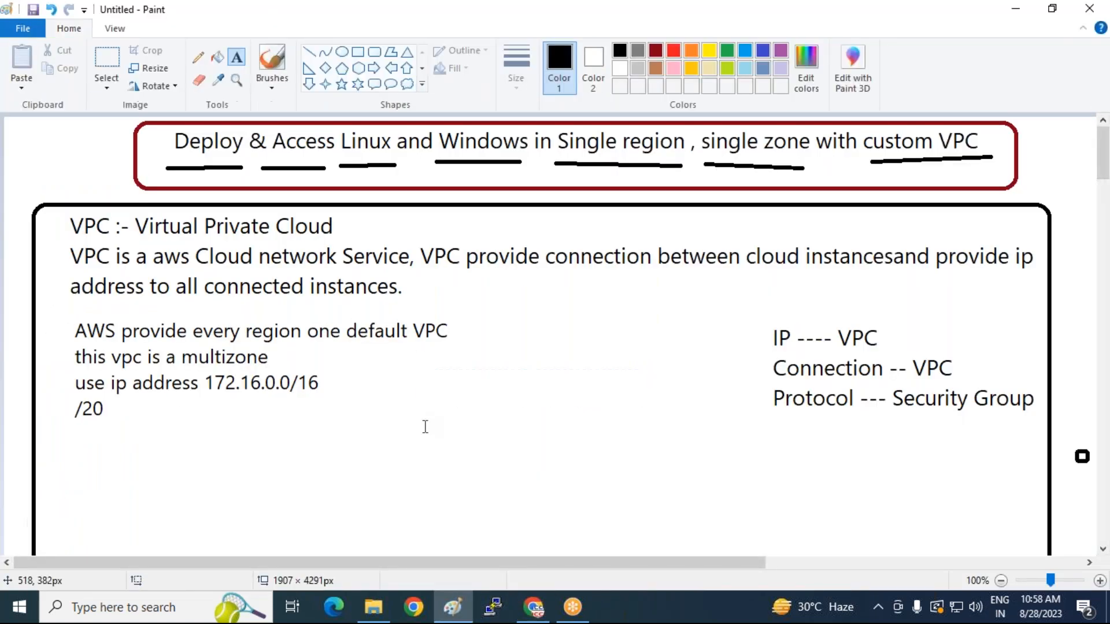
scroll(428, 419, "down", 10)
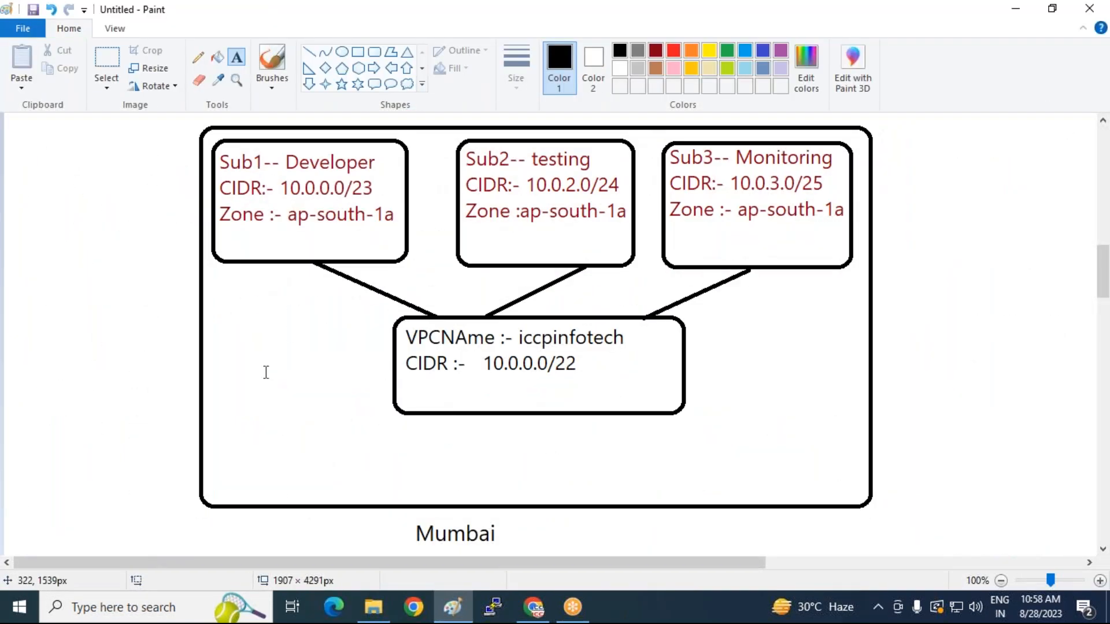
scroll(266, 372, "up", 6)
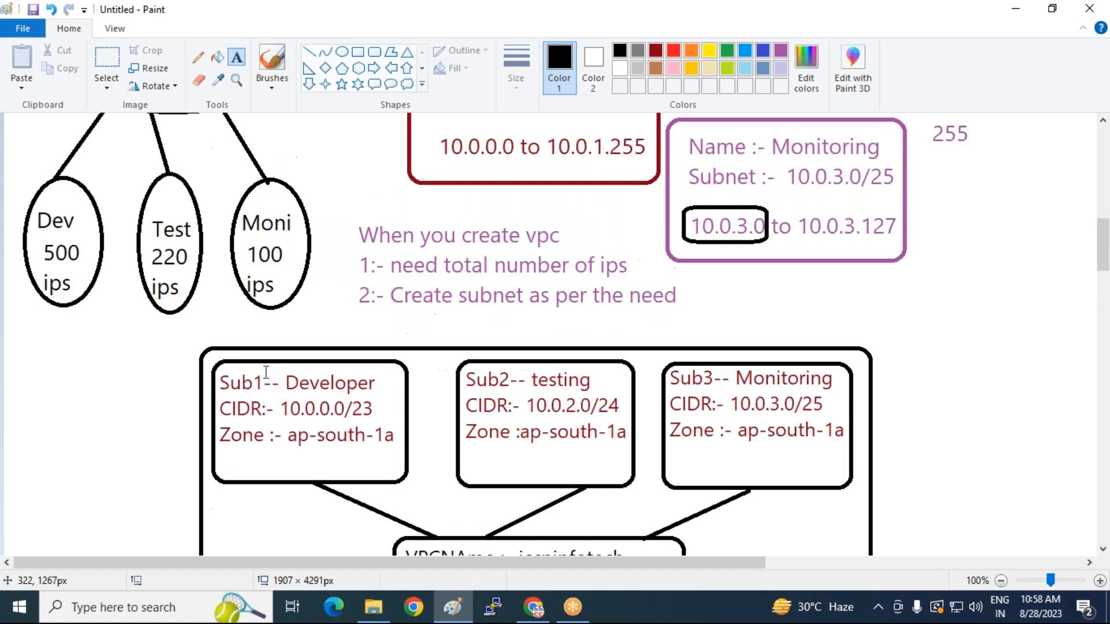
scroll(266, 372, "down", 3)
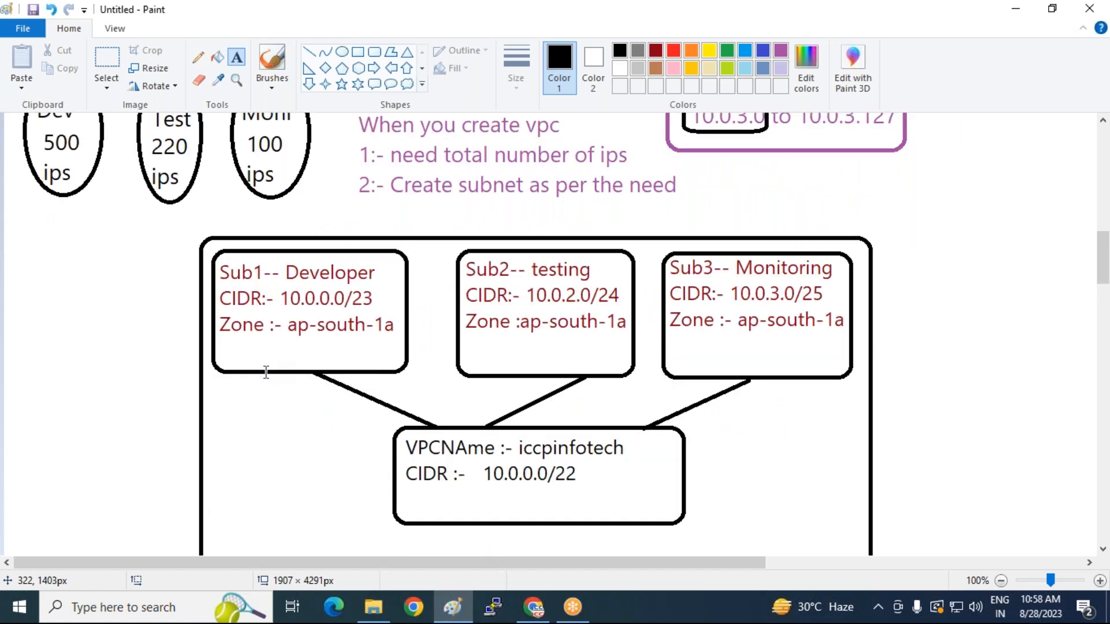
left_click(785, 29)
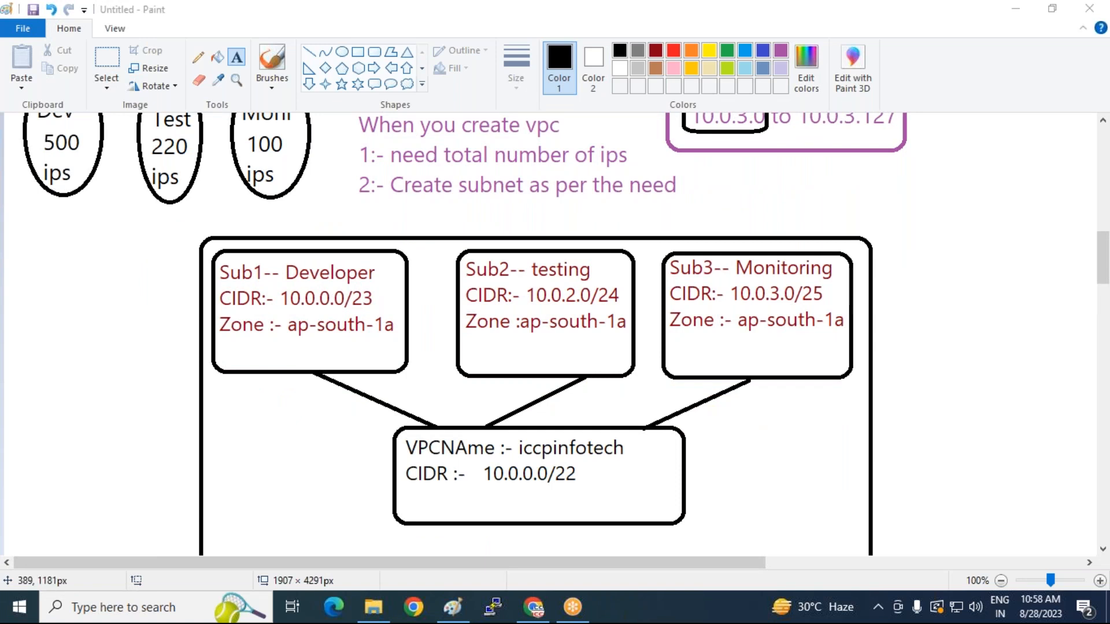
left_click(64, 231)
left_click(34, 401)
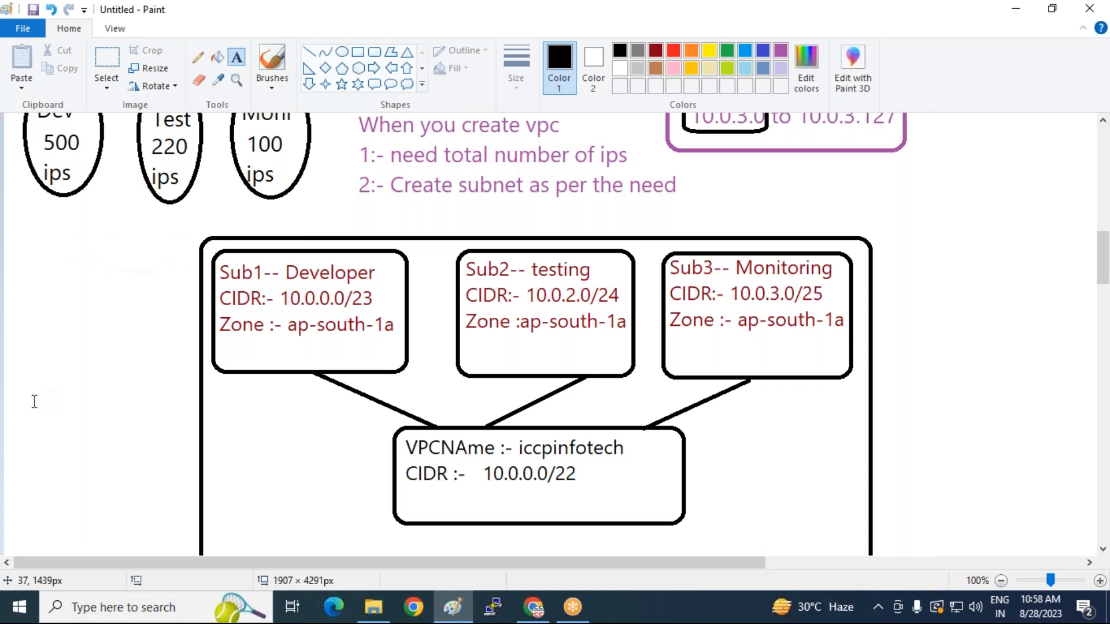
scroll(34, 401, "down", 3)
scroll(34, 401, "up", 10)
scroll(34, 393, "up", 2)
Write 'all branch need public access' on one line below the default VPC notes.
scroll(102, 292, "down", 2)
left_click(86, 242)
type("all branch ")
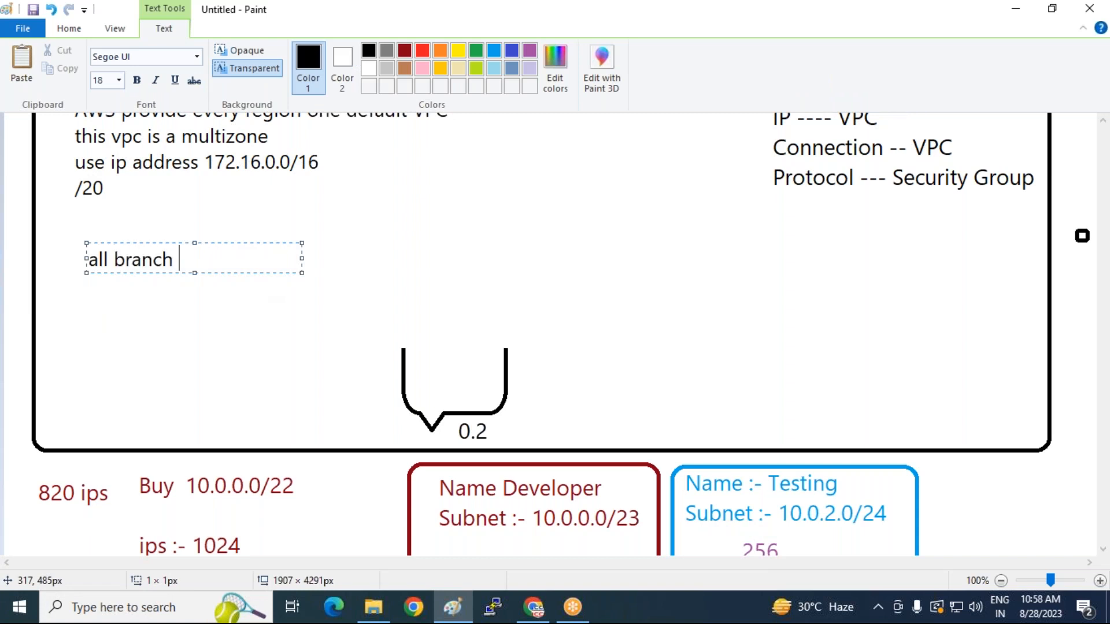
type("need pu")
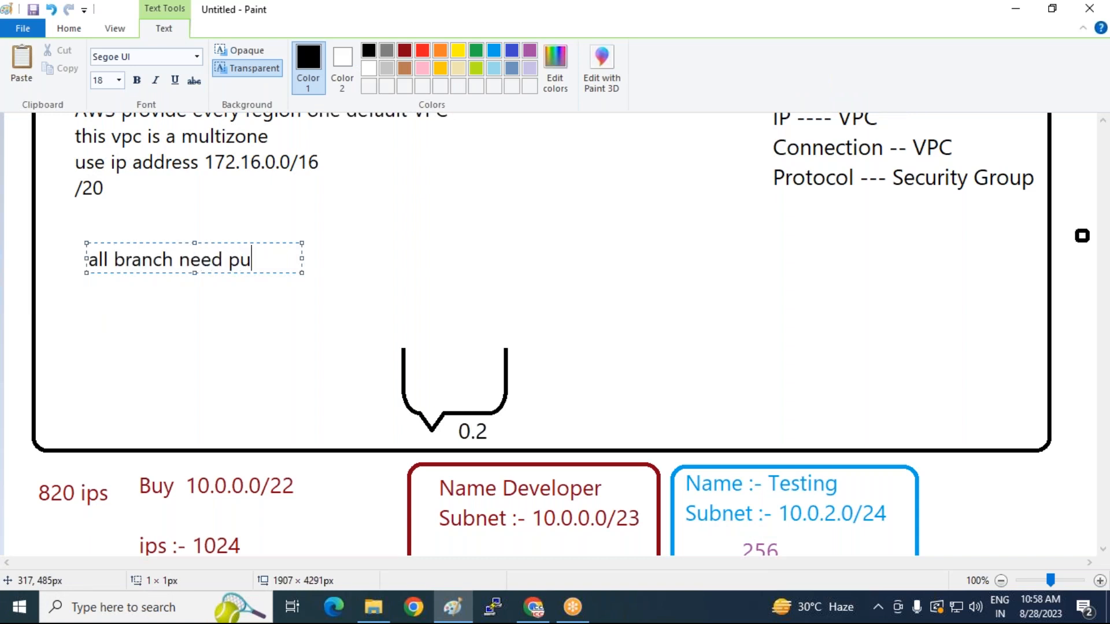
type("blic access")
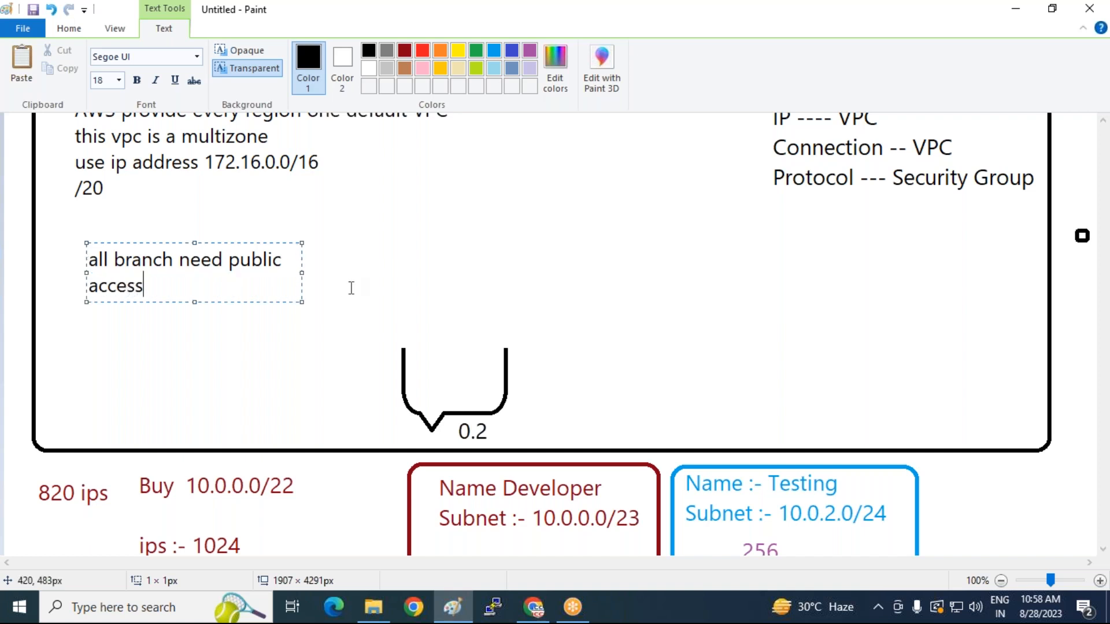
left_click_drag(300, 272, 656, 270)
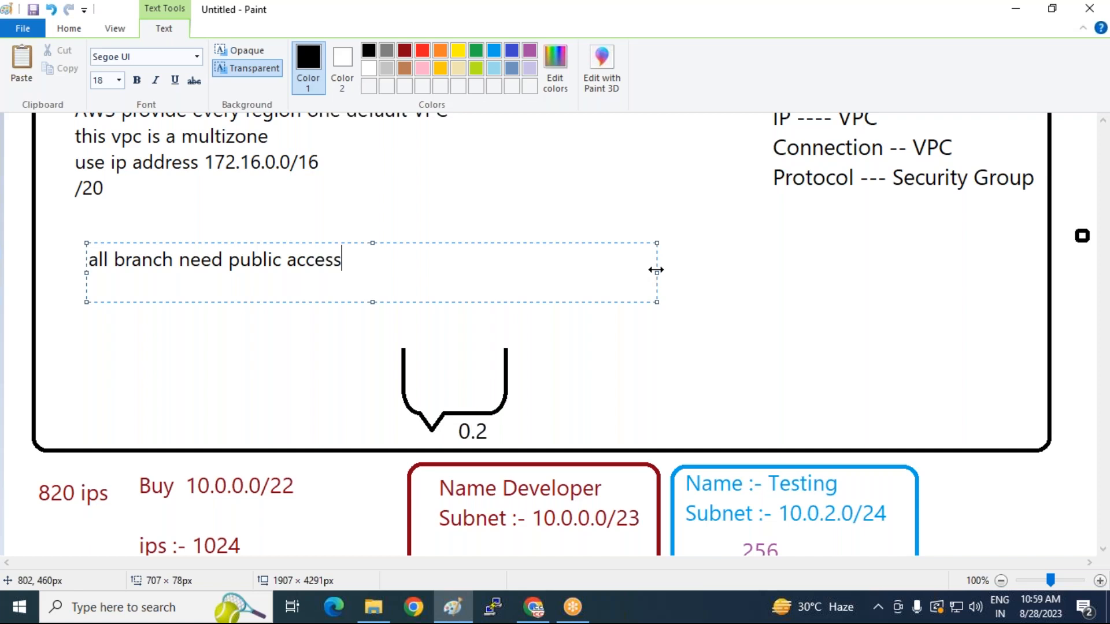
left_click(174, 416)
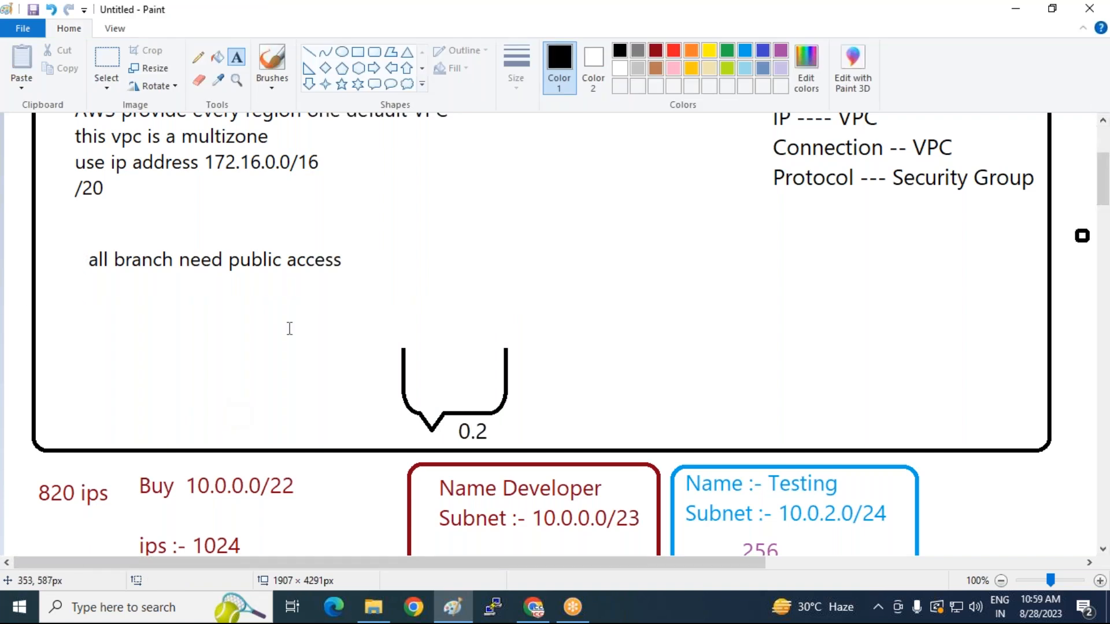
Draw a rounded box above the 0.2 bracket labelled 'Public access group-rt' beneath it.
left_click(376, 51)
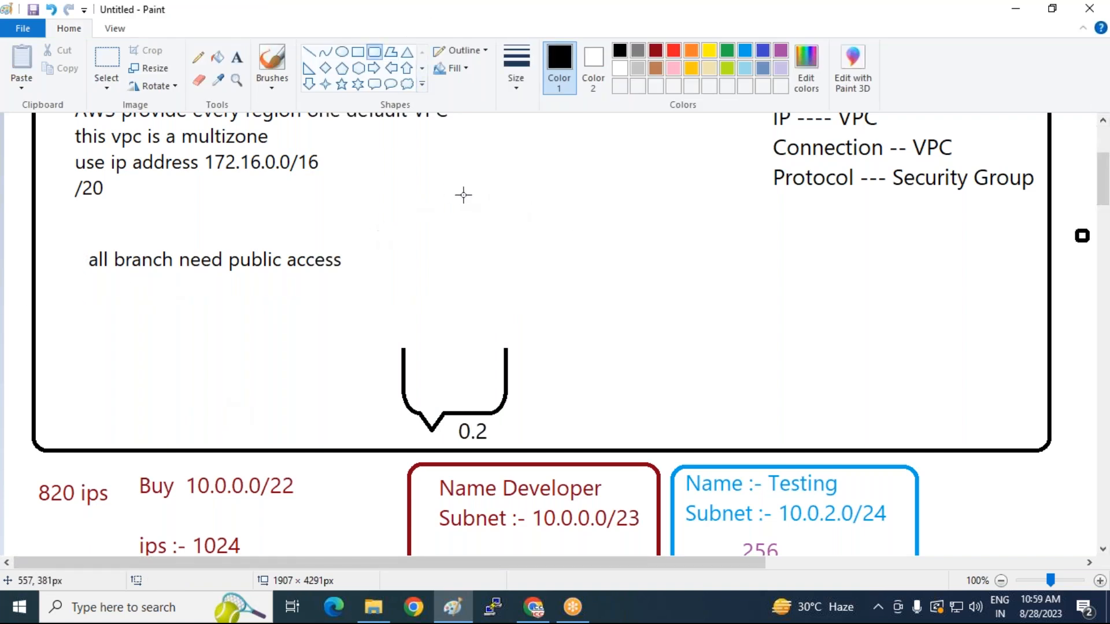
left_click_drag(470, 172, 638, 306)
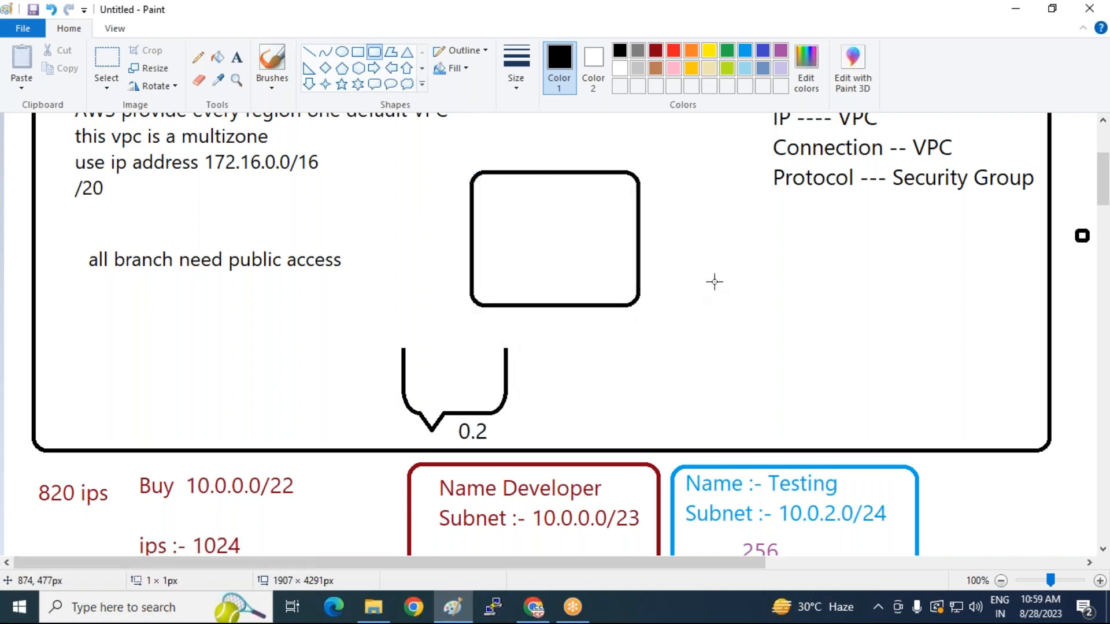
left_click(237, 57)
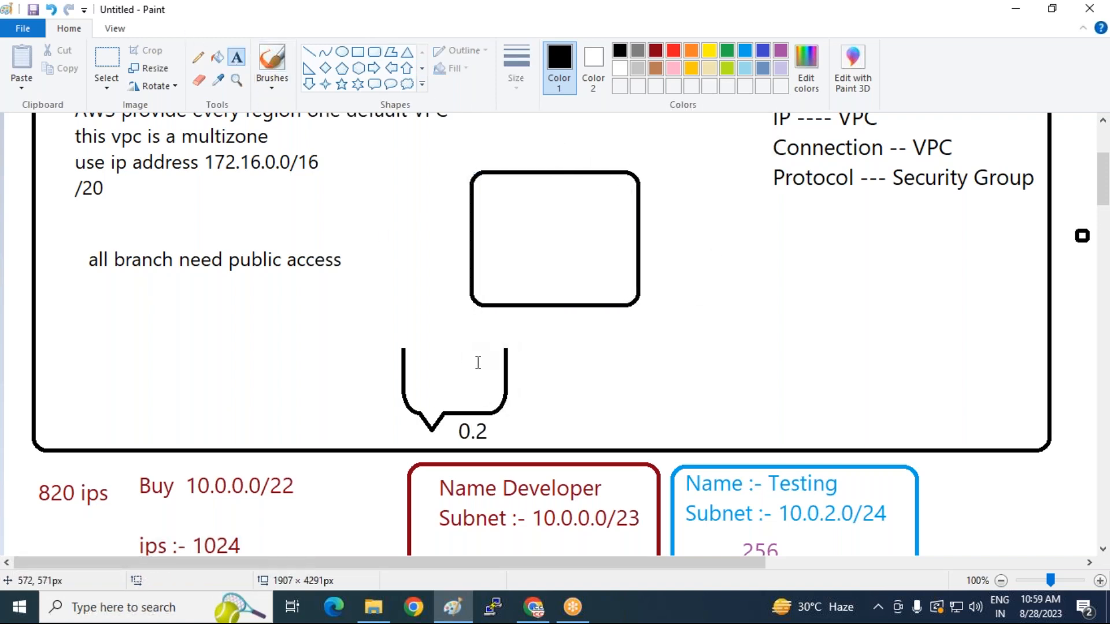
left_click(493, 305)
type("Pub")
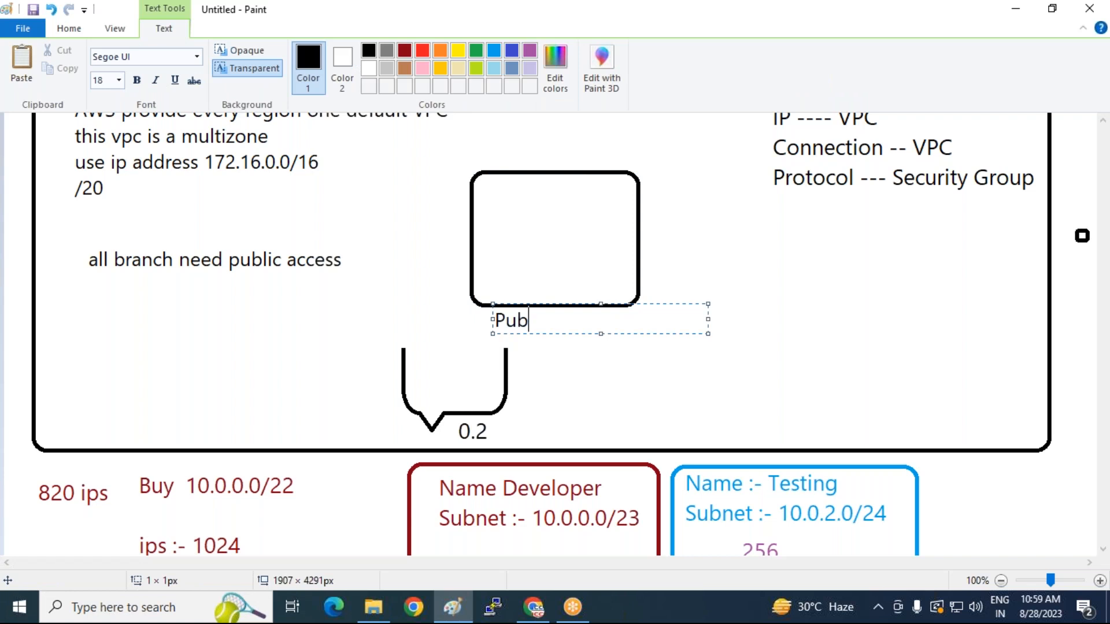
type("lic access ")
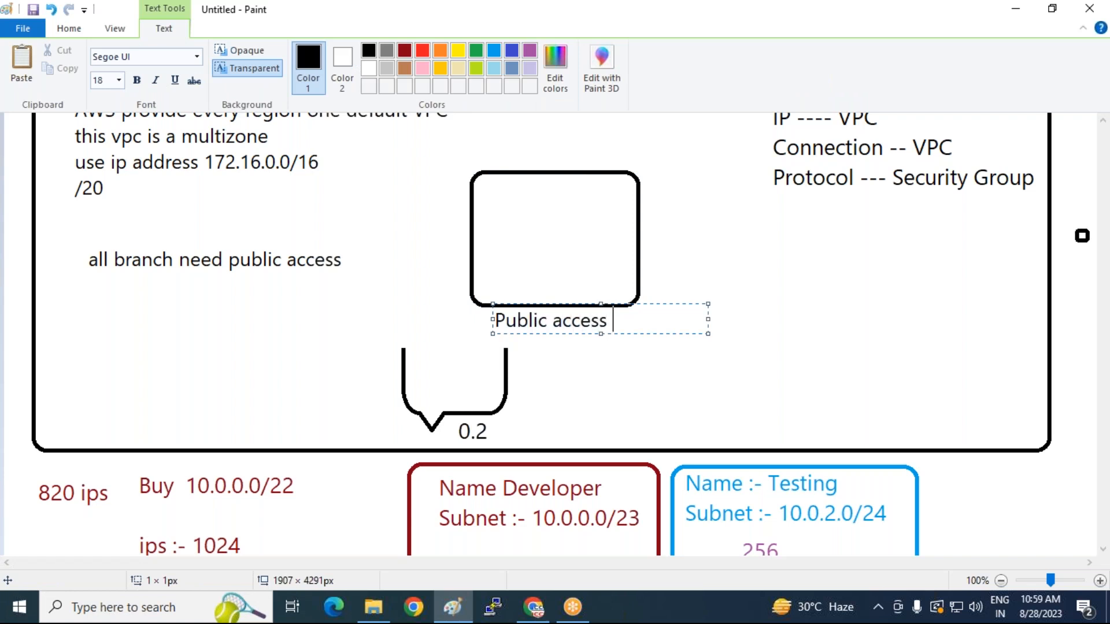
type("group-rt")
left_click(404, 225)
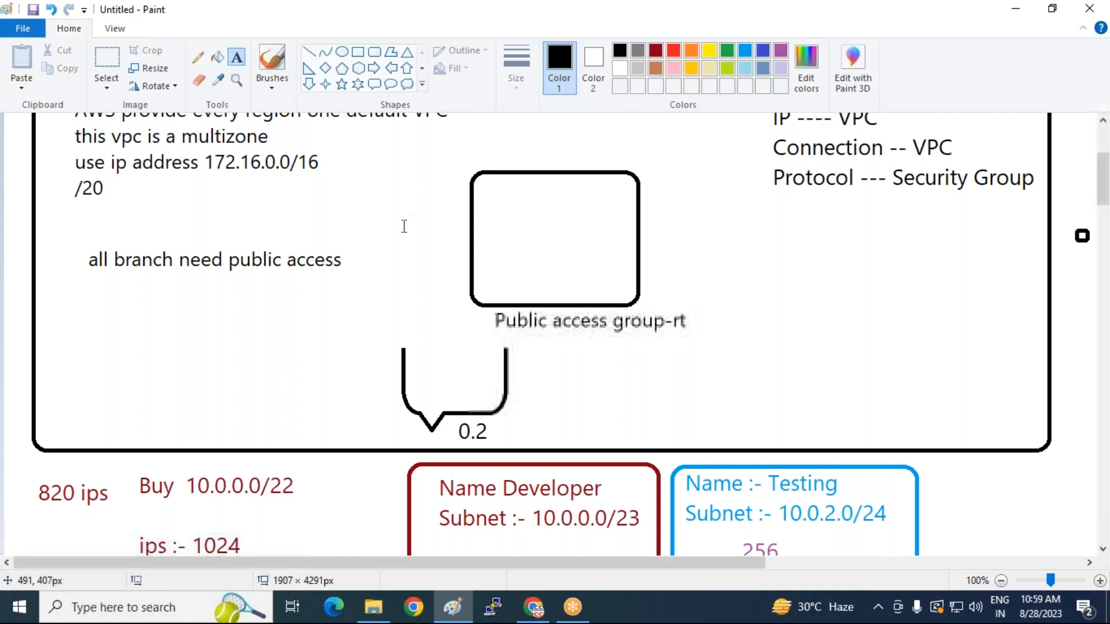
left_click(376, 66)
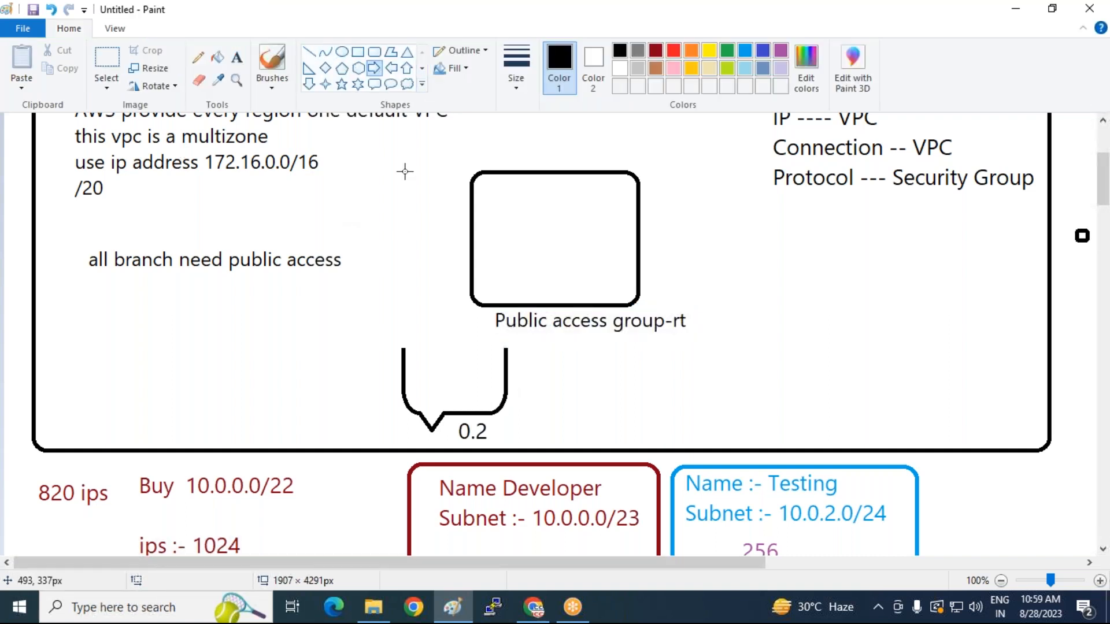
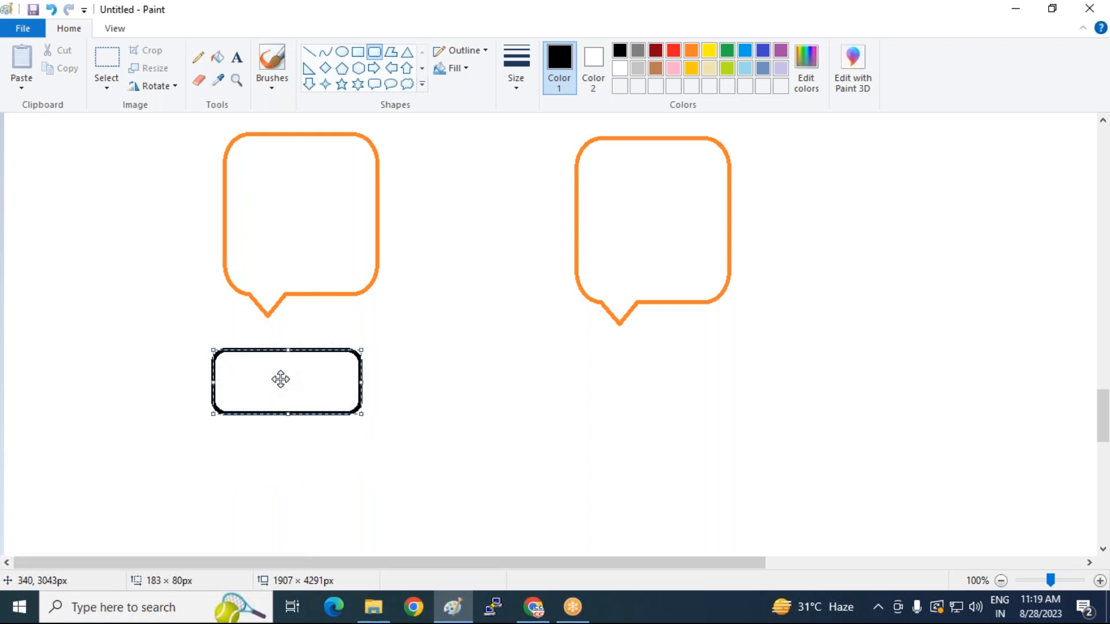
Widen the left black rounded box, draw a matching one under the right bubble, and place a text box.
left_click_drag(362, 411, 451, 433)
mouse_move(581, 344)
left_mouse_down()
mouse_move(758, 453)
mouse_move(801, 441)
left_mouse_up()
left_click(832, 346)
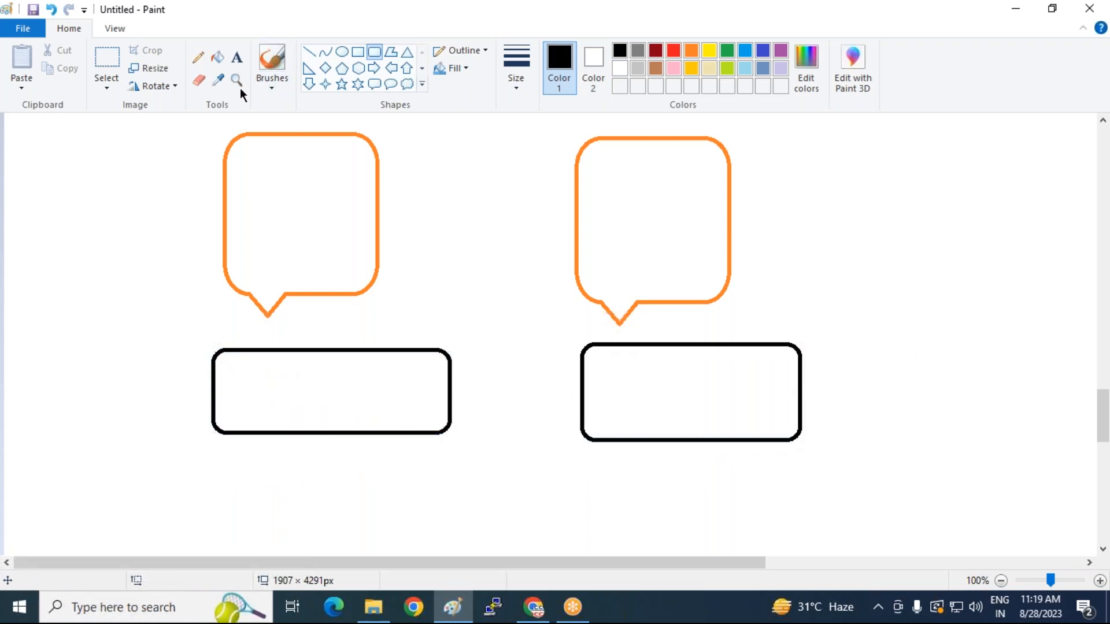
left_click(237, 57)
left_click_drag(287, 294, 502, 324)
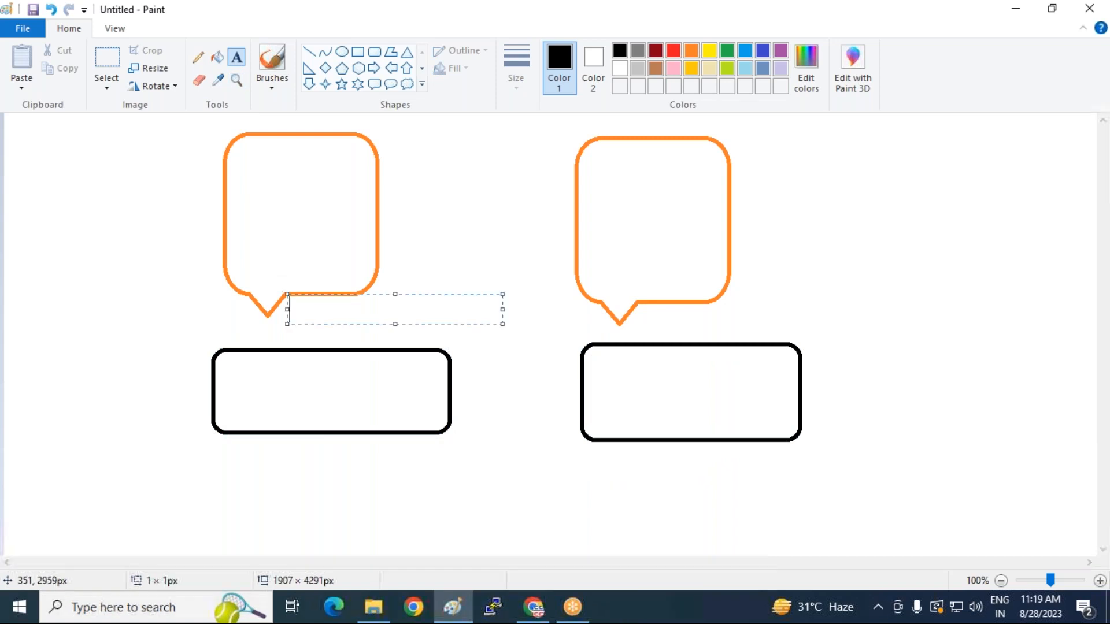
Label the left bubble 'Linux' and list SSH, http, https inside the left box.
type("Linux")
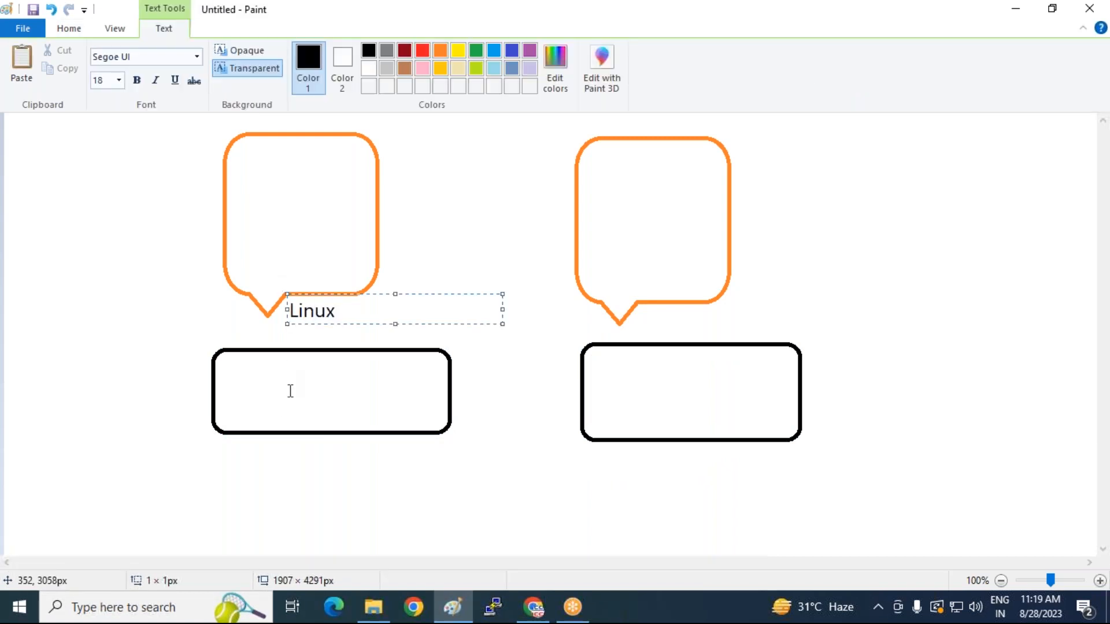
left_click(275, 408)
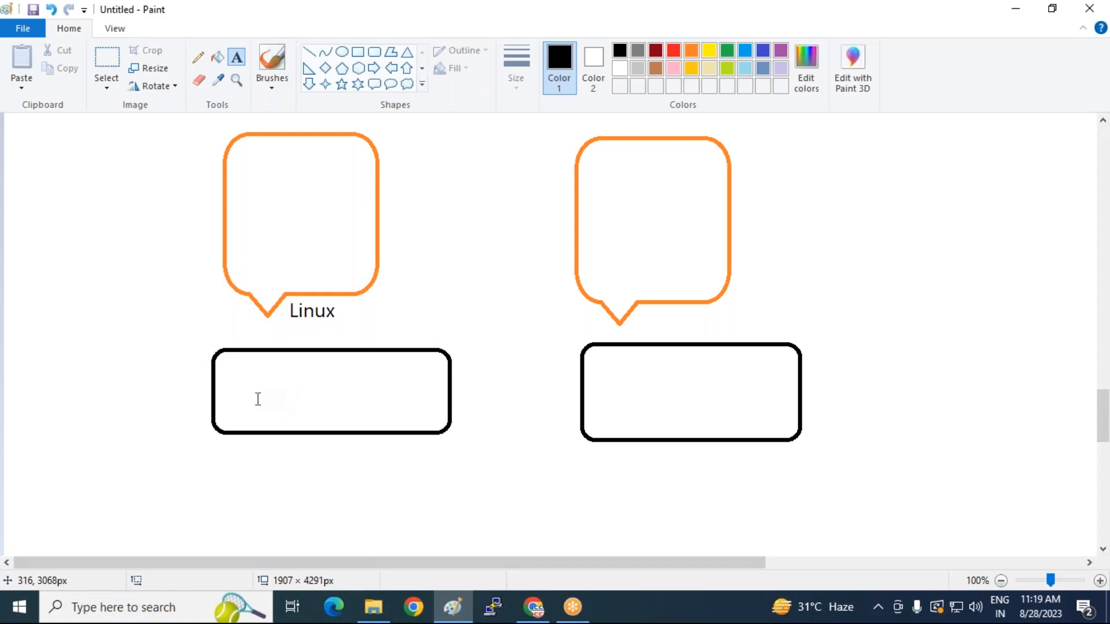
left_click(224, 372)
type("SSH")
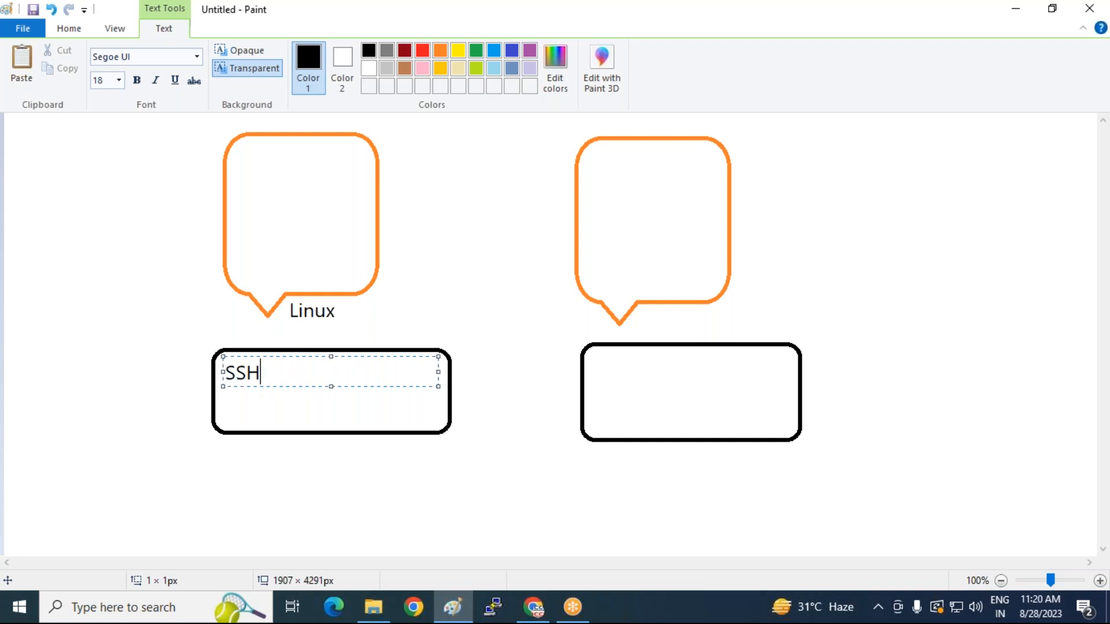
key("Return")
type("h")
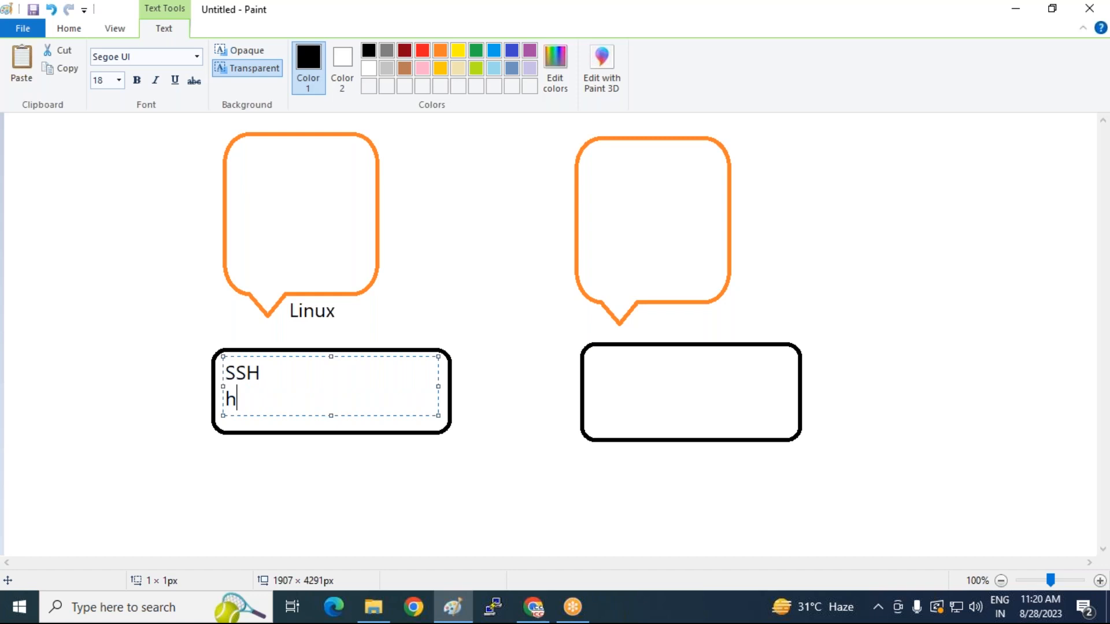
type("ttp")
key("Return")
type("https")
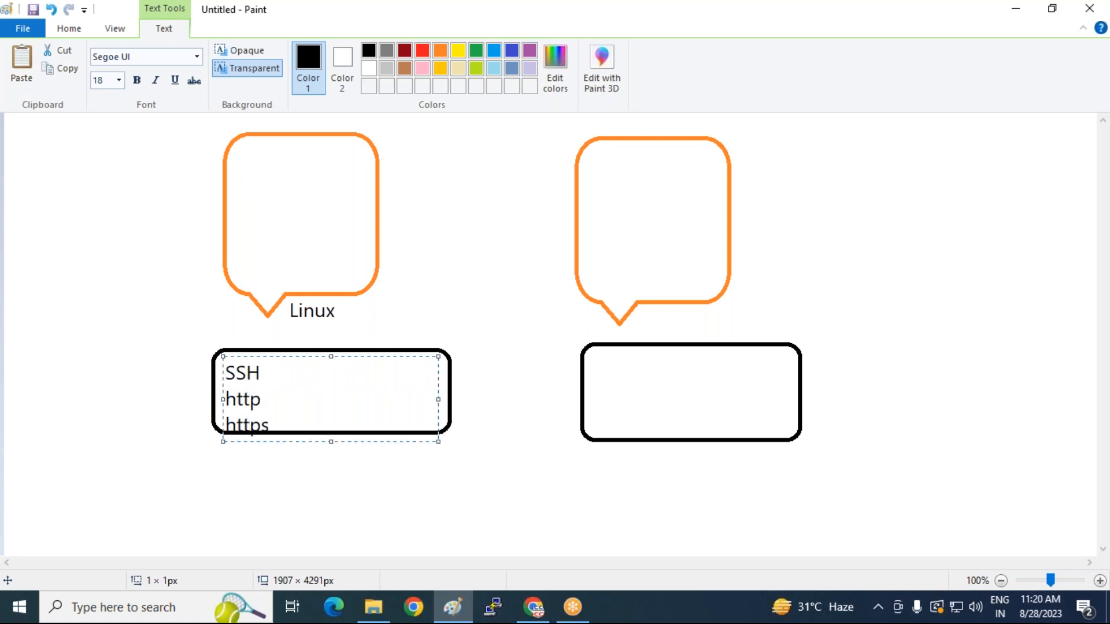
left_click_drag(263, 358, 263, 353)
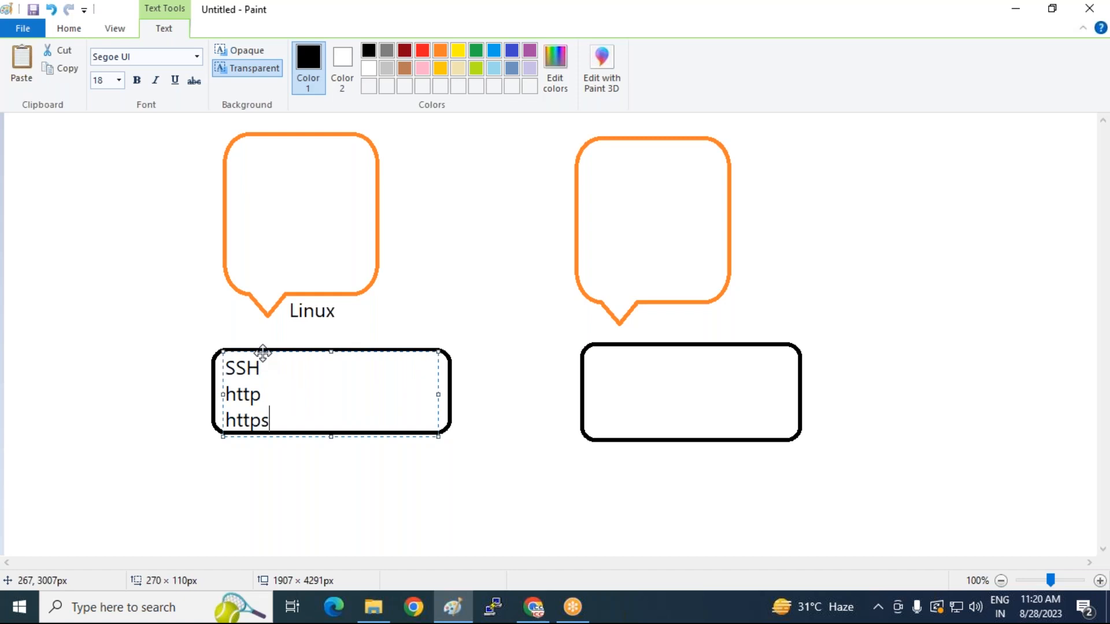
key("ctrl+a")
key("ctrl+c")
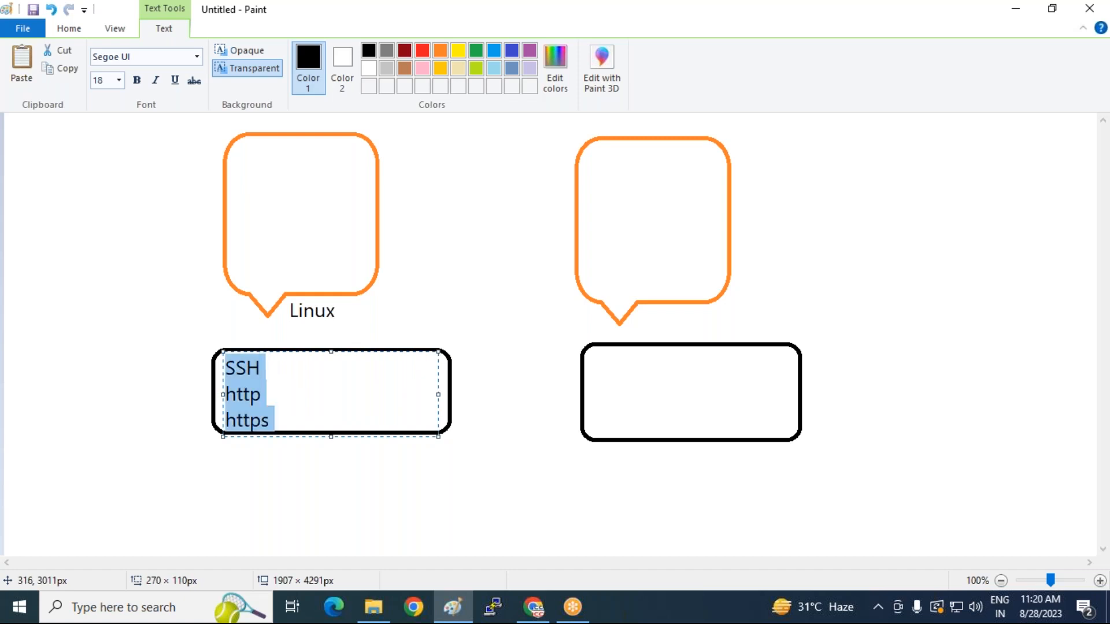
left_click(590, 351)
Paste the list into the right box and change SSH to RDP.
left_click(589, 350)
key("ctrl+v")
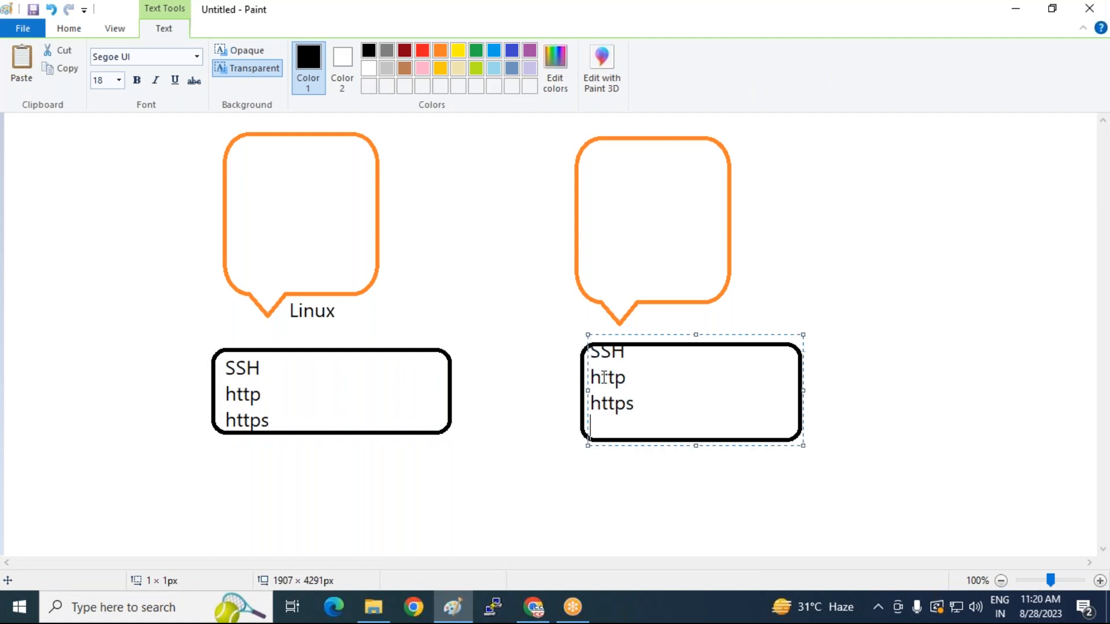
left_click_drag(649, 332, 649, 348)
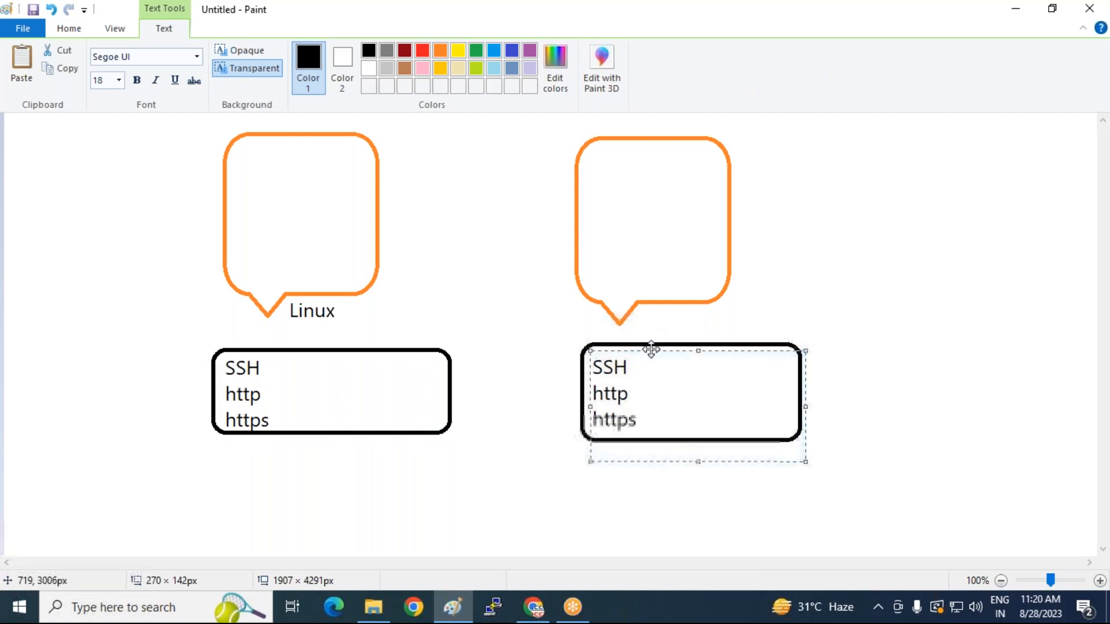
left_click(632, 364)
key("BackSpace")
key("BackSpace")
key("BackSpace")
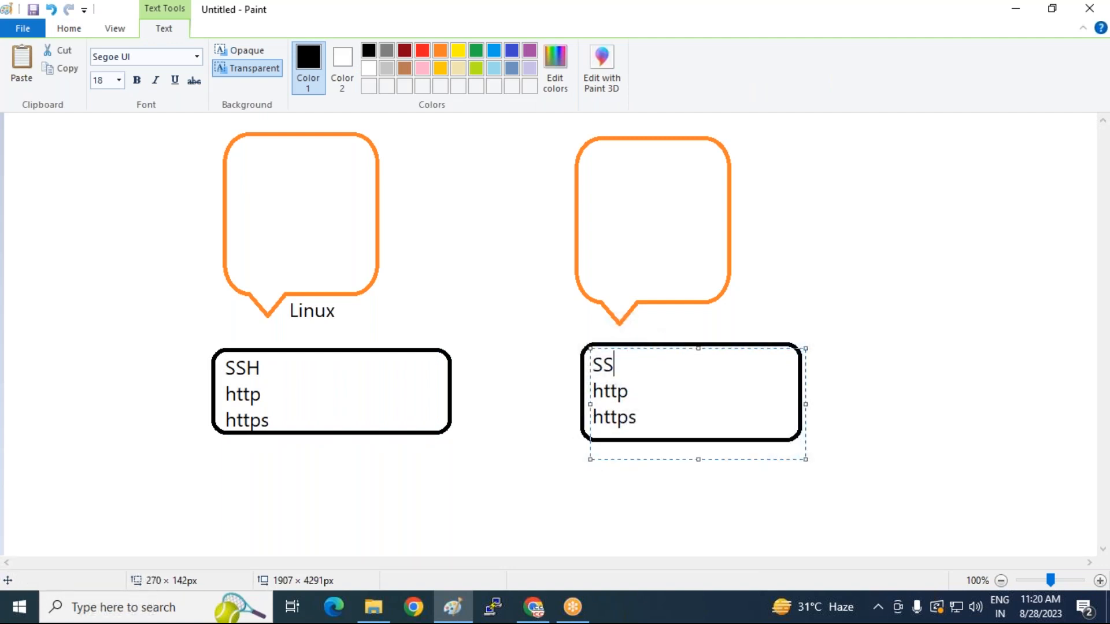
type("RDP")
left_click(564, 362)
Add 'iccpinfotech' beside the protocol list in both boxes.
left_click(300, 376)
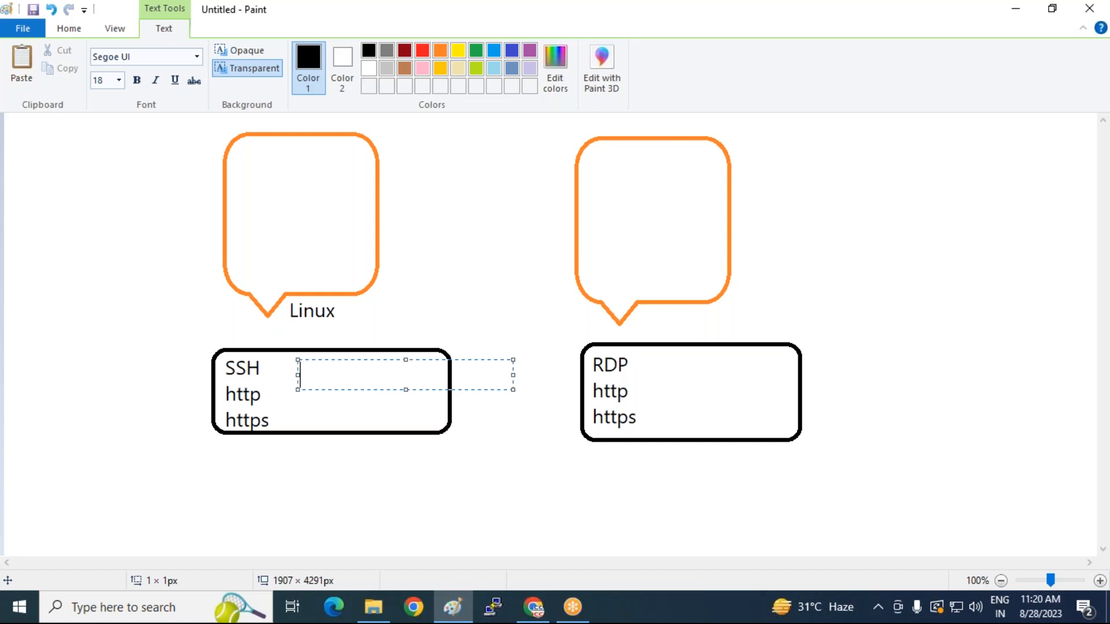
type("iccpinfotecg")
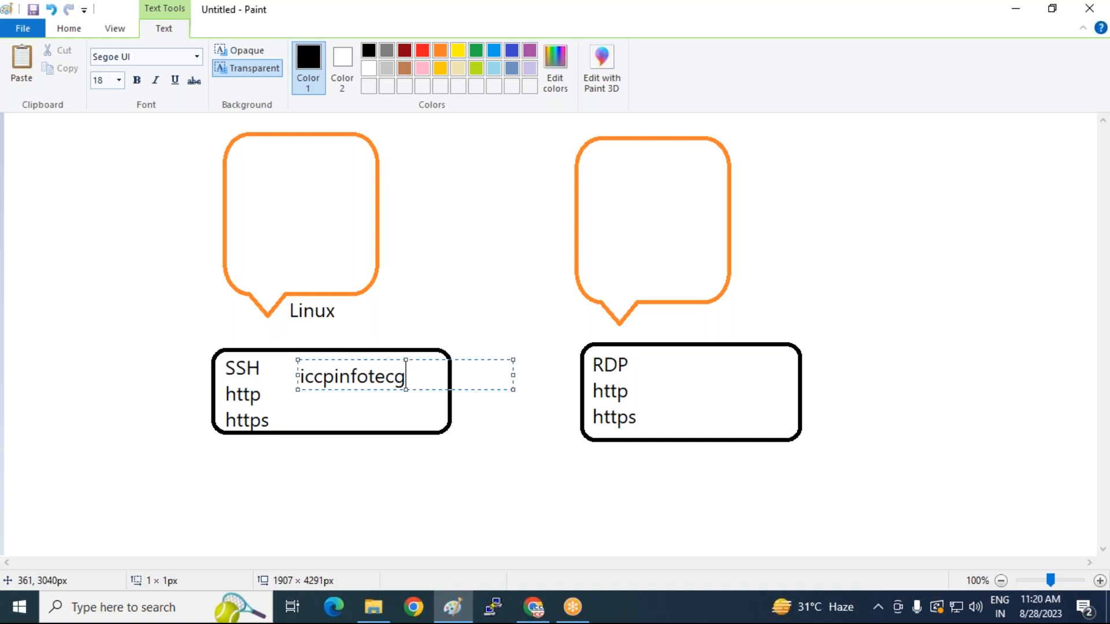
key("BackSpace")
type("h")
key("ctrl+a")
key("ctrl+c")
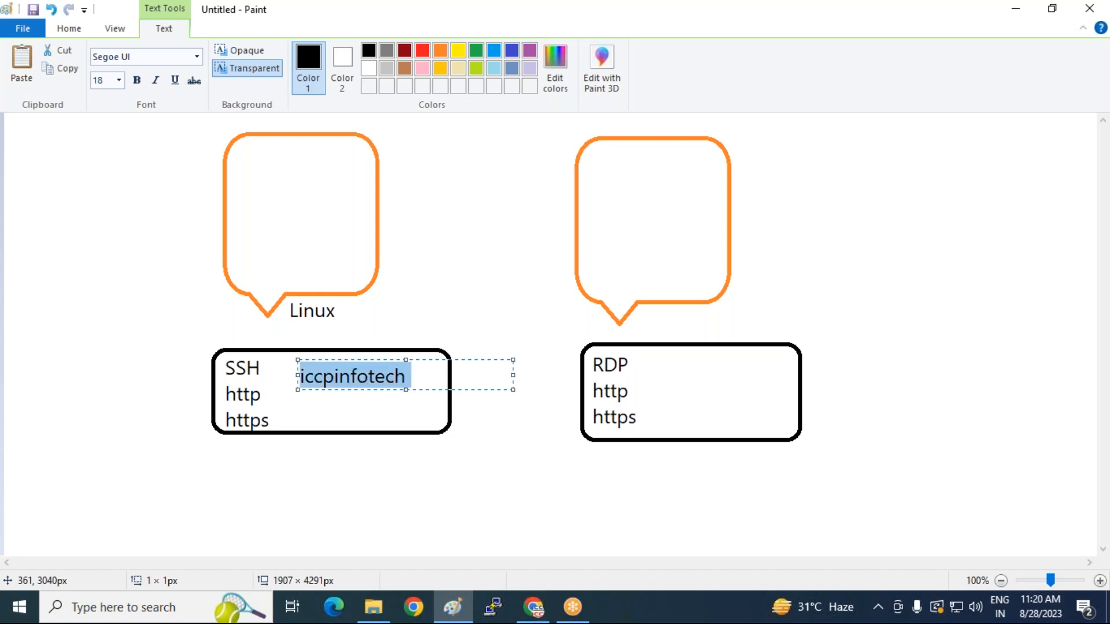
left_click(305, 460)
left_click(650, 358)
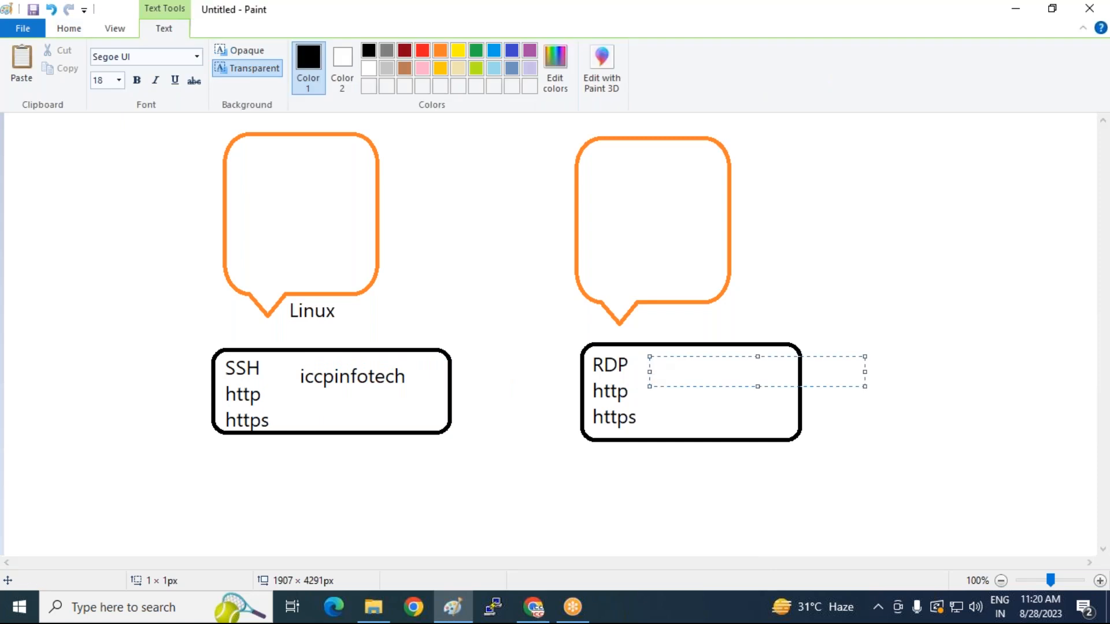
key("ctrl+v")
left_click(552, 424)
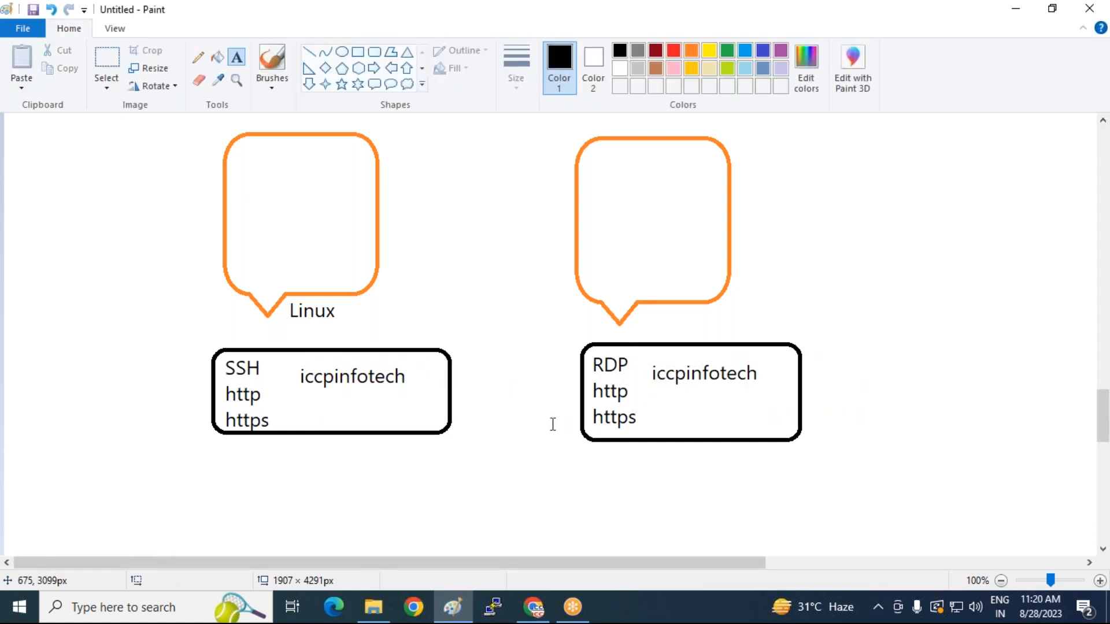
Add a 'Custom VPC' label between the two bubbles.
left_click(422, 184)
type("Custom VPC")
left_click(481, 277)
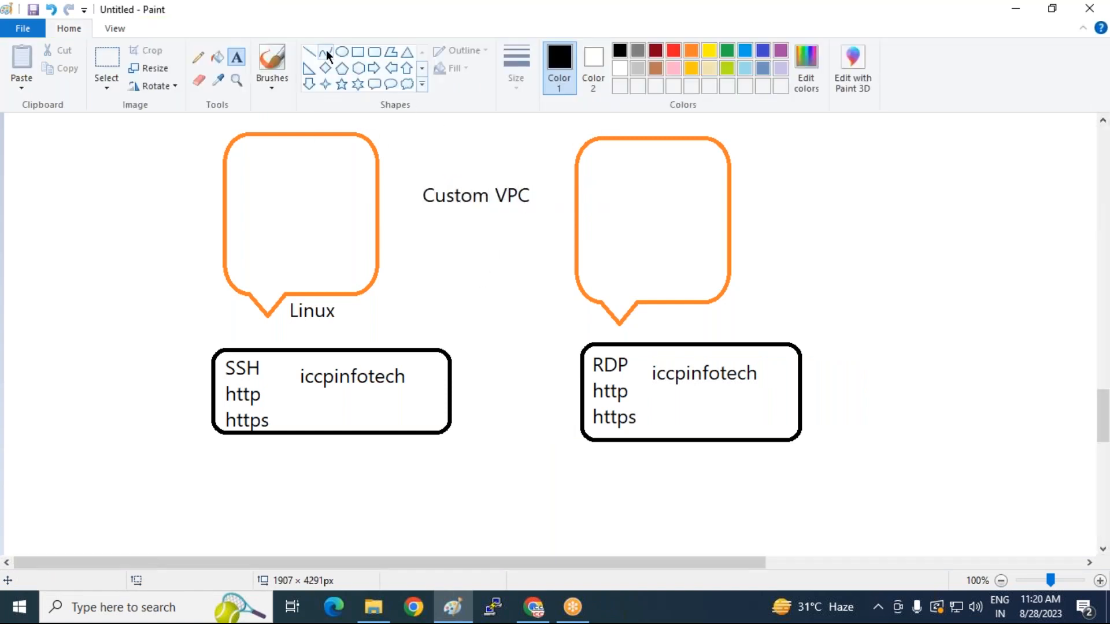
Draw lines linking the Linux bubble and SSH box to Custom VPC, then return to the AWS console.
left_click(310, 52)
left_click_drag(371, 181, 425, 205)
mouse_move(373, 353)
left_mouse_down()
mouse_move(416, 280)
mouse_move(427, 205)
left_mouse_up()
left_click(463, 279)
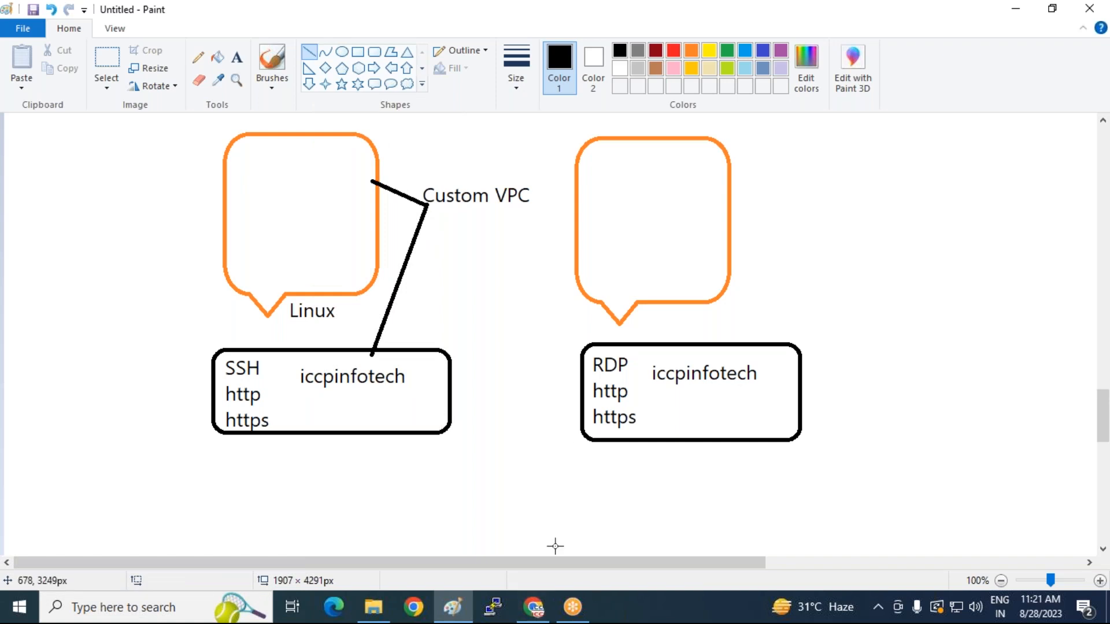
left_click(533, 606)
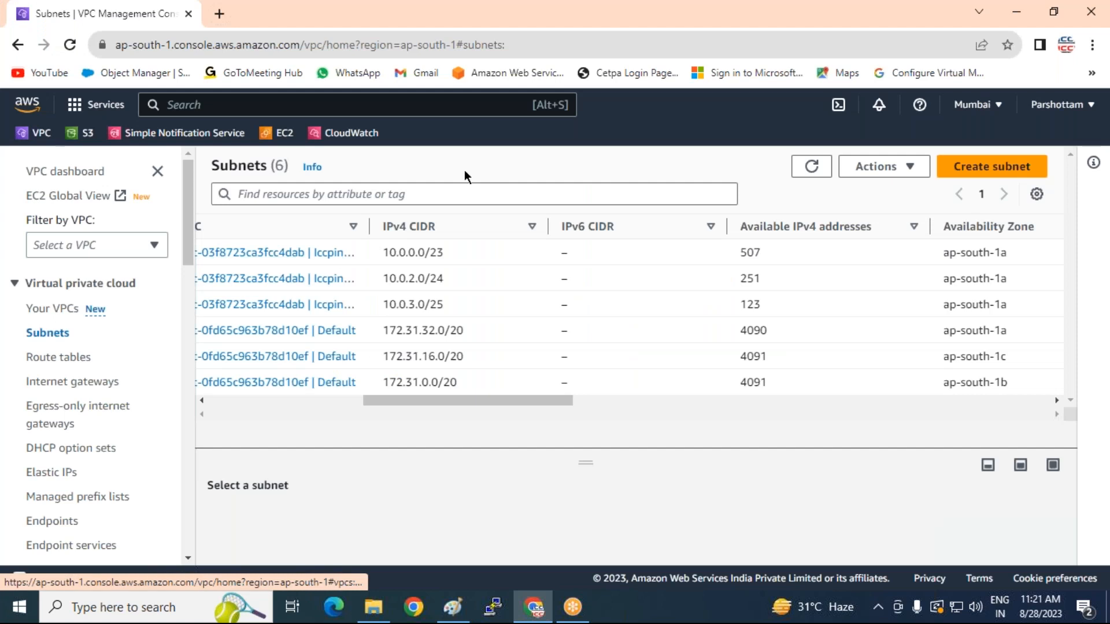
Open the EC2 console in a new tab and go to Security Groups.
right_click(274, 140)
left_click(306, 143)
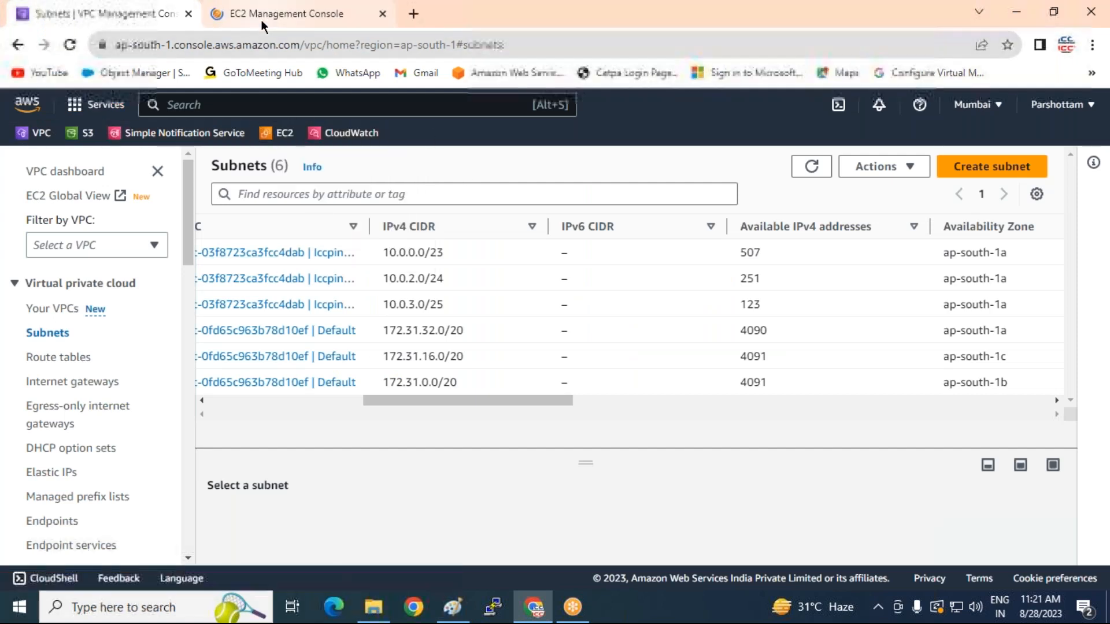
left_click(262, 17)
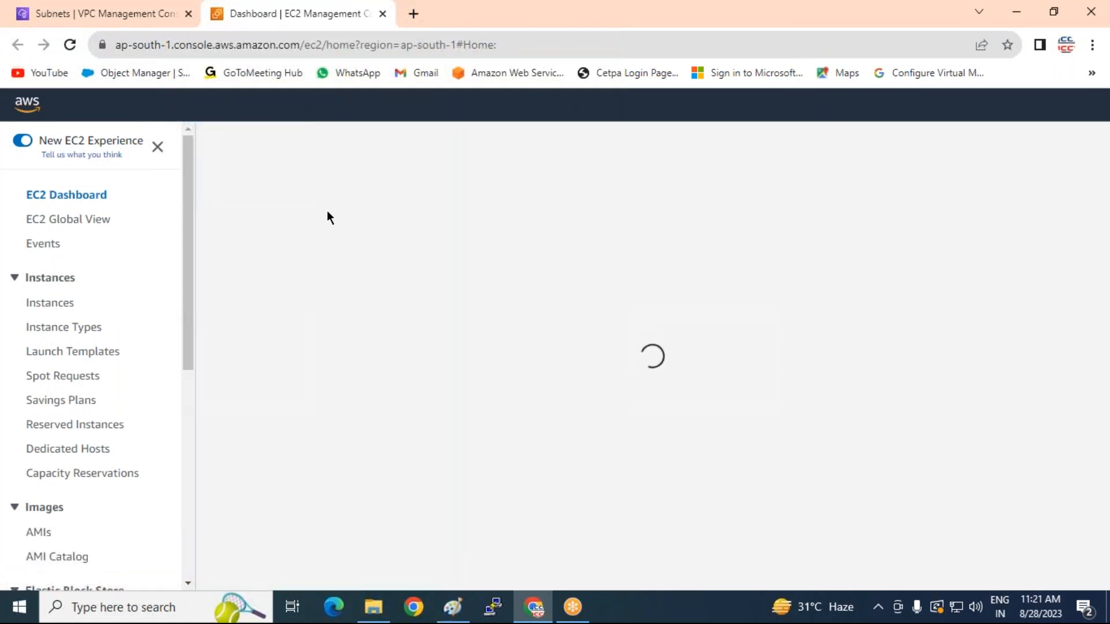
scroll(72, 300, "down", 3)
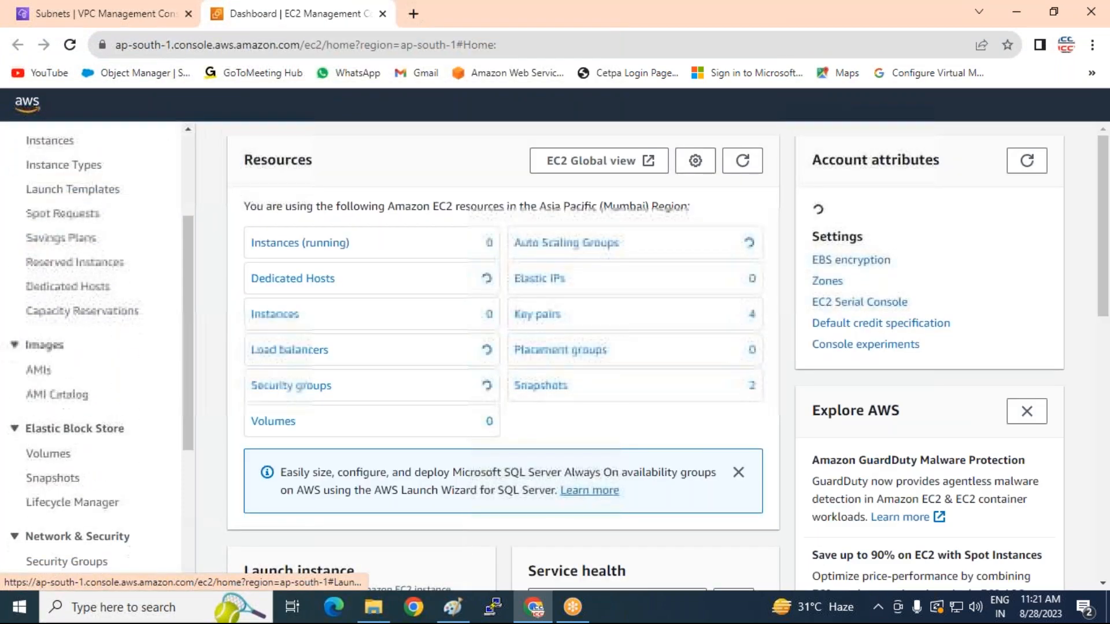
left_click(69, 481)
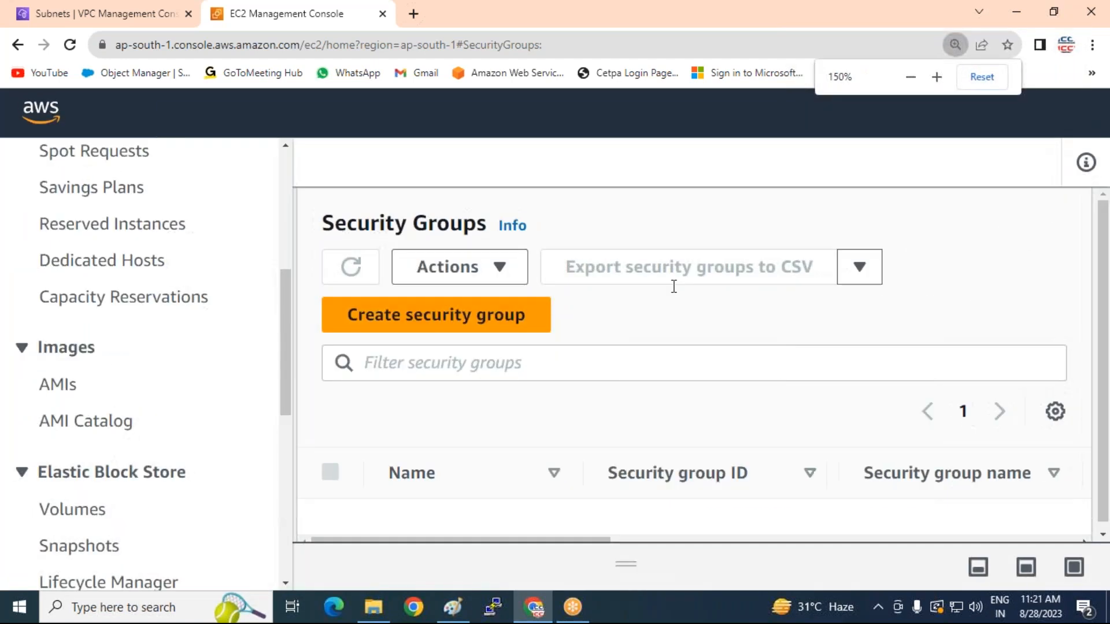
scroll(673, 285, "down", 1)
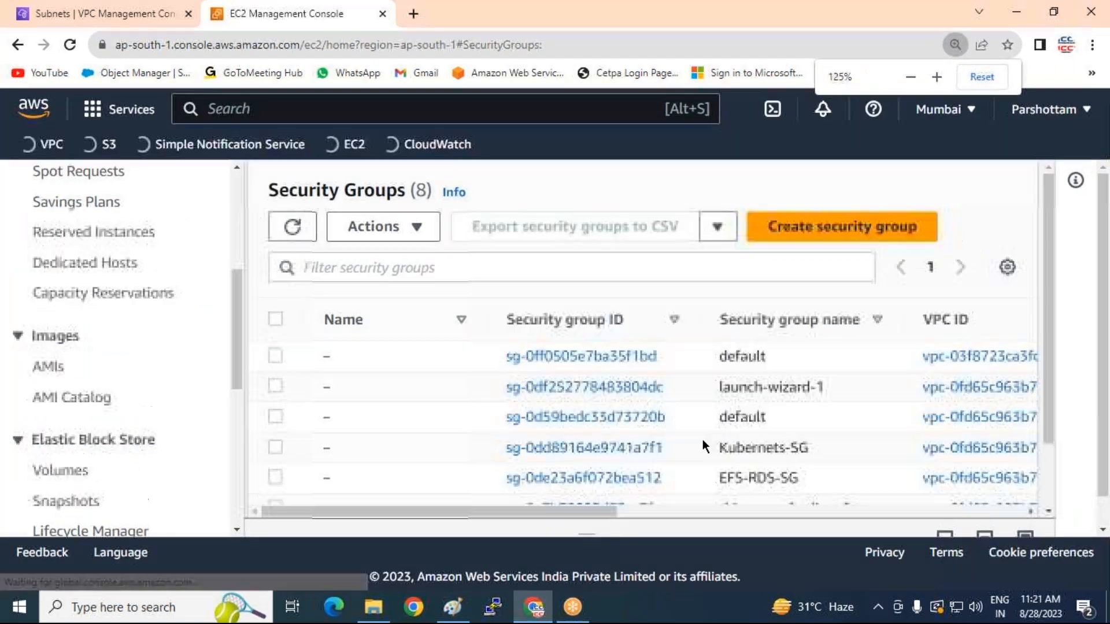
Select all security groups except the two default groups.
left_click(282, 323)
left_click(277, 357)
scroll(378, 383, "down", 2)
scroll(378, 383, "up", 2)
left_click(274, 388)
scroll(359, 403, "down", 2)
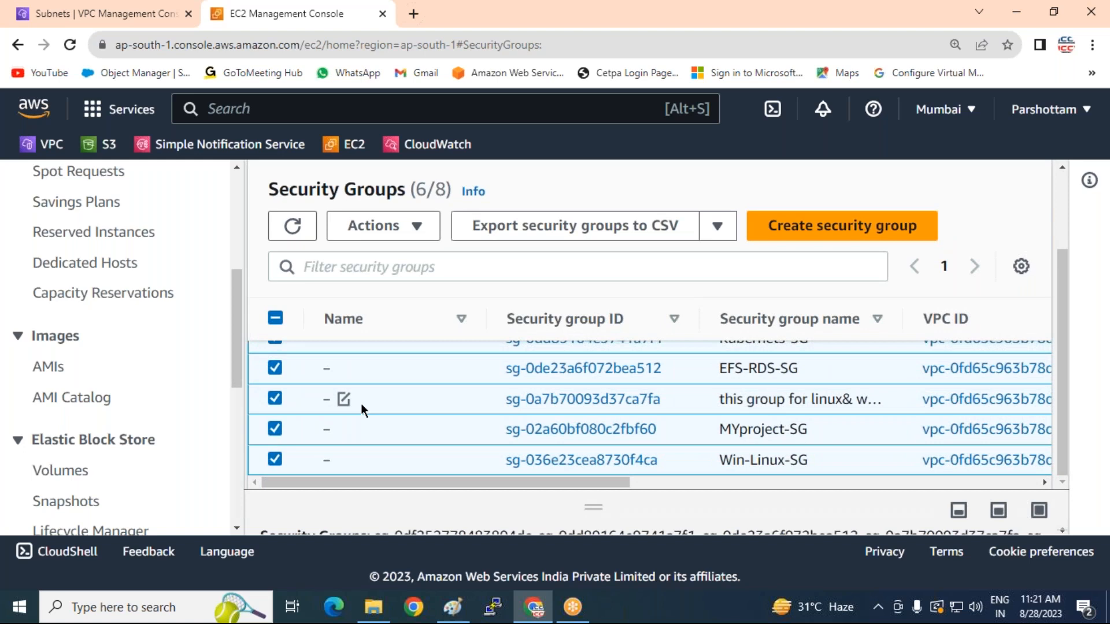
Delete the selected security groups, confirming with 'delete'.
left_click(415, 226)
scroll(402, 389, "down", 2)
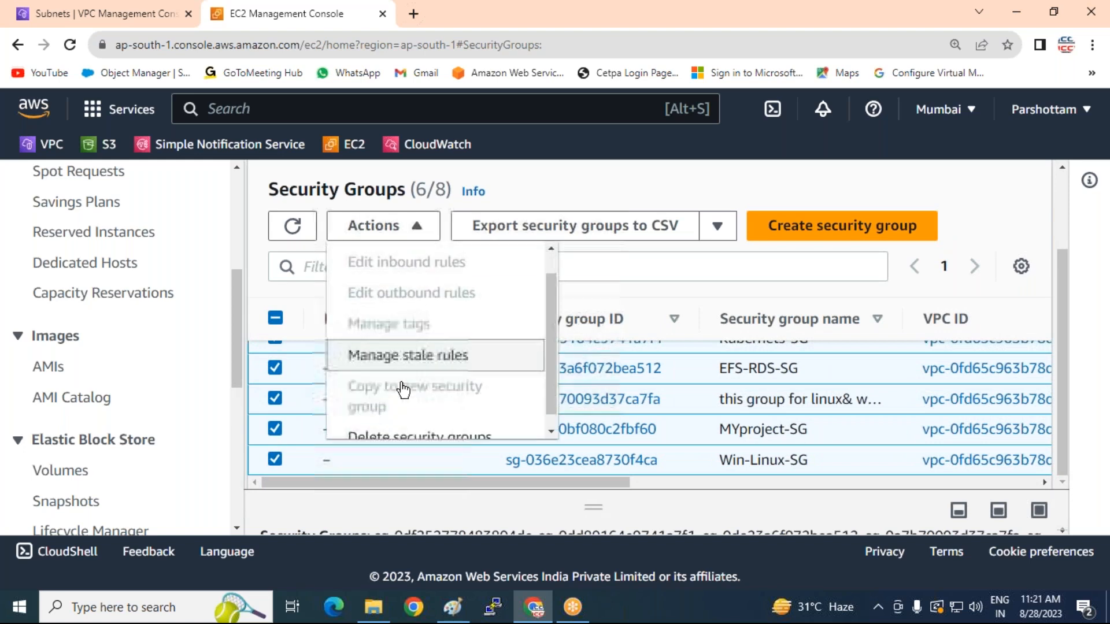
left_click(386, 424)
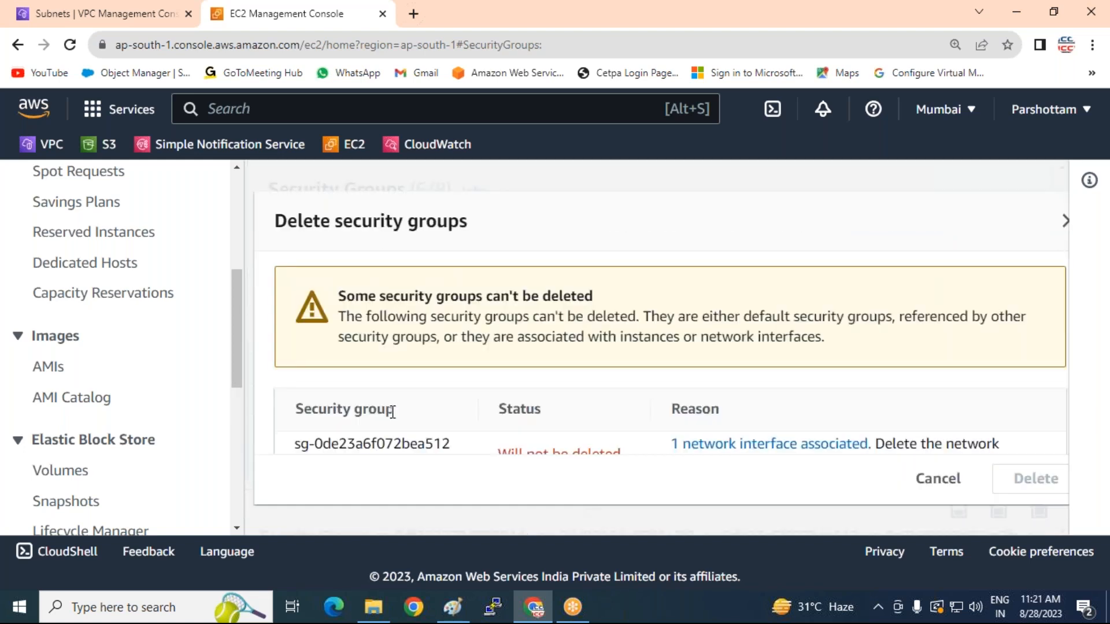
scroll(392, 412, "down", 10)
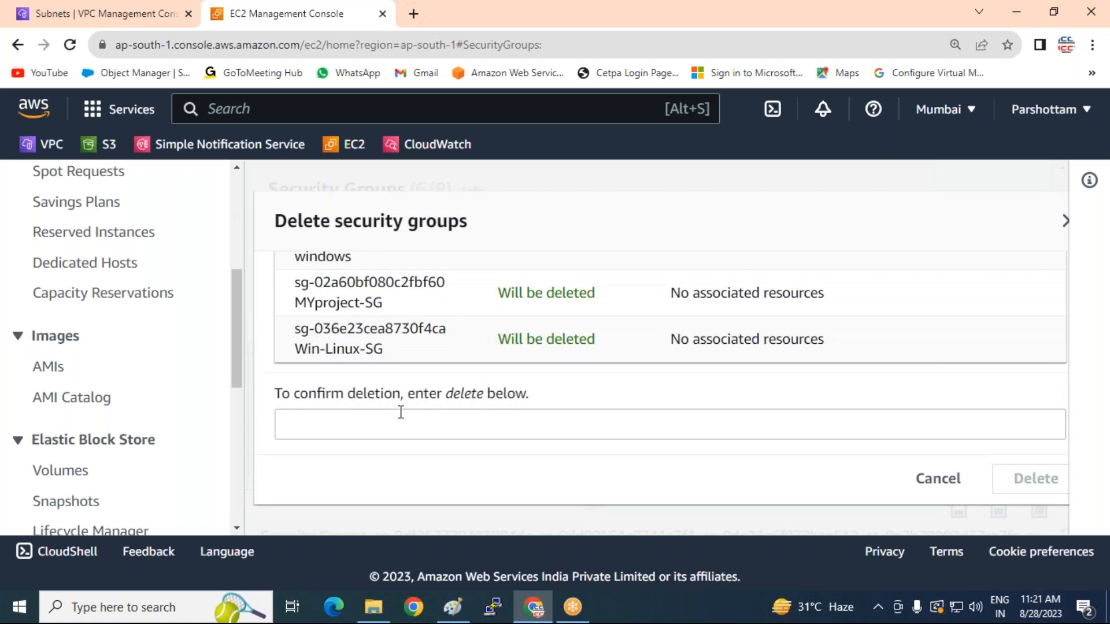
left_click(400, 412)
type("delete")
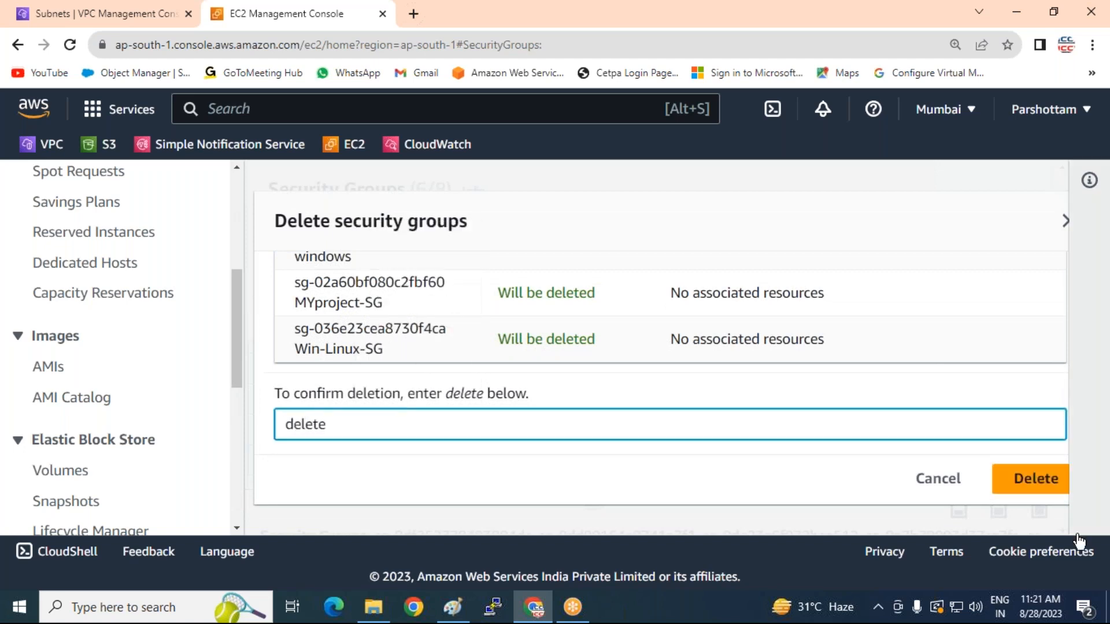
left_click(1036, 484)
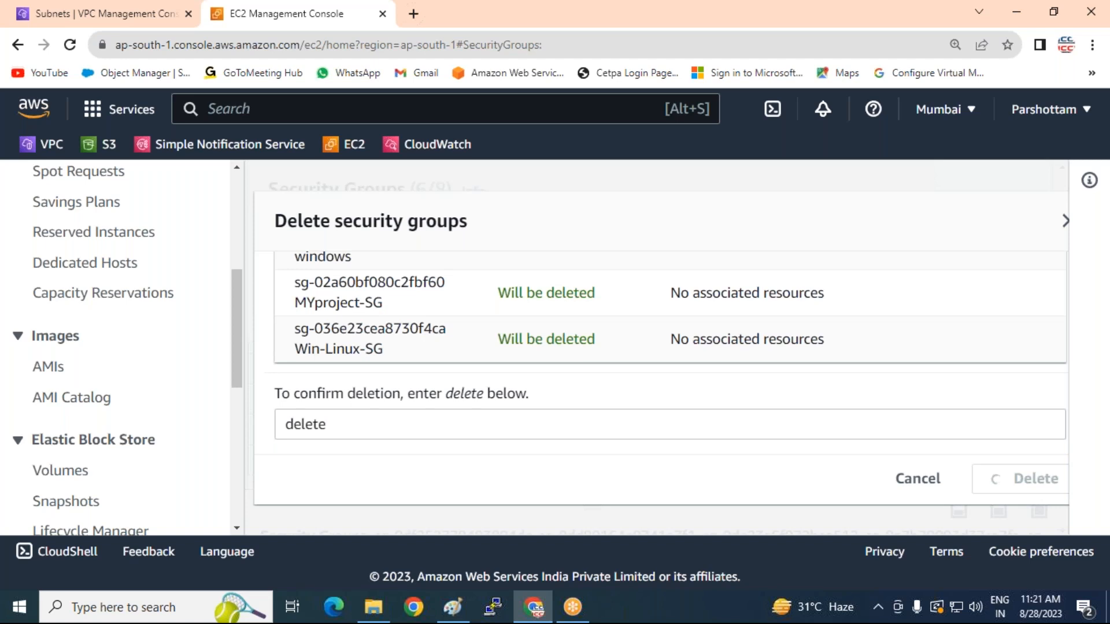
Refresh the security groups list and start creating a new group.
key("ctrl+minus")
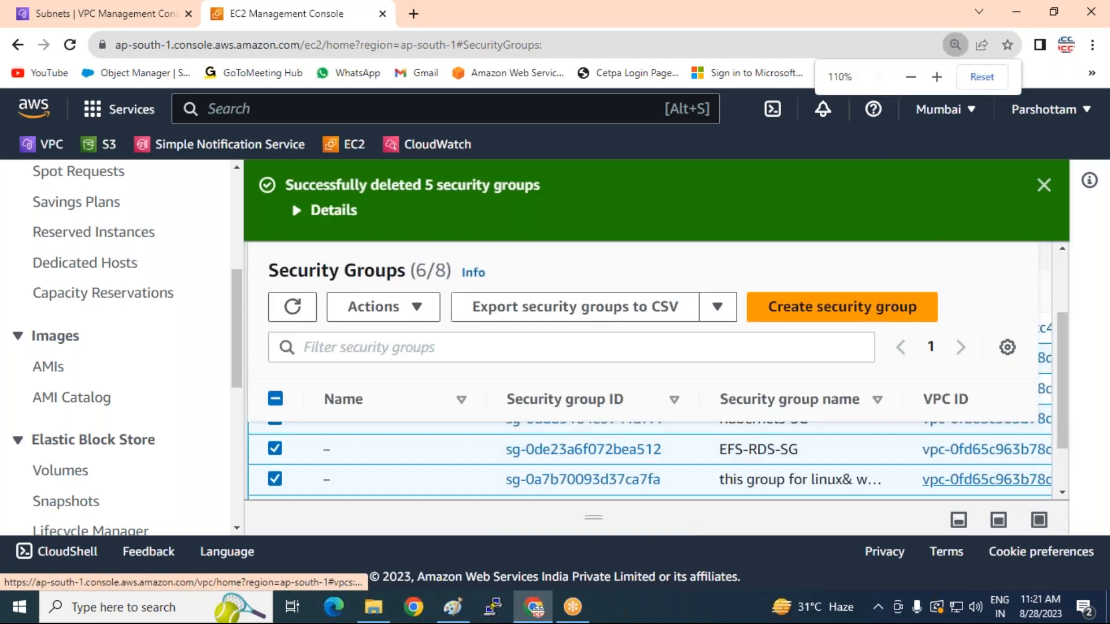
key("ctrl+minus")
left_click(483, 250)
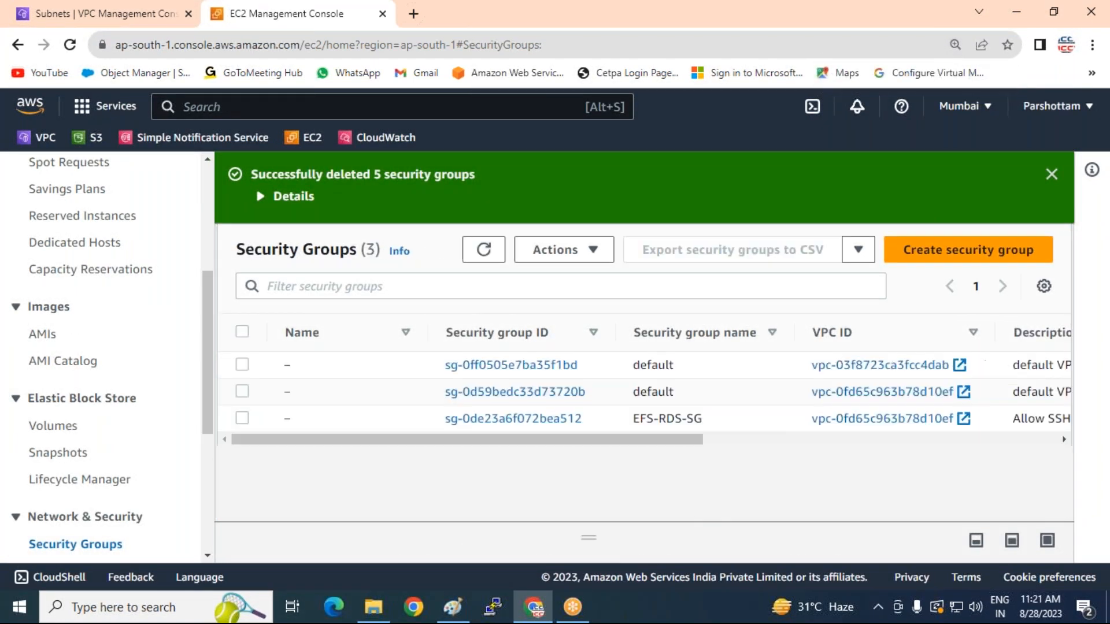
left_click(960, 252)
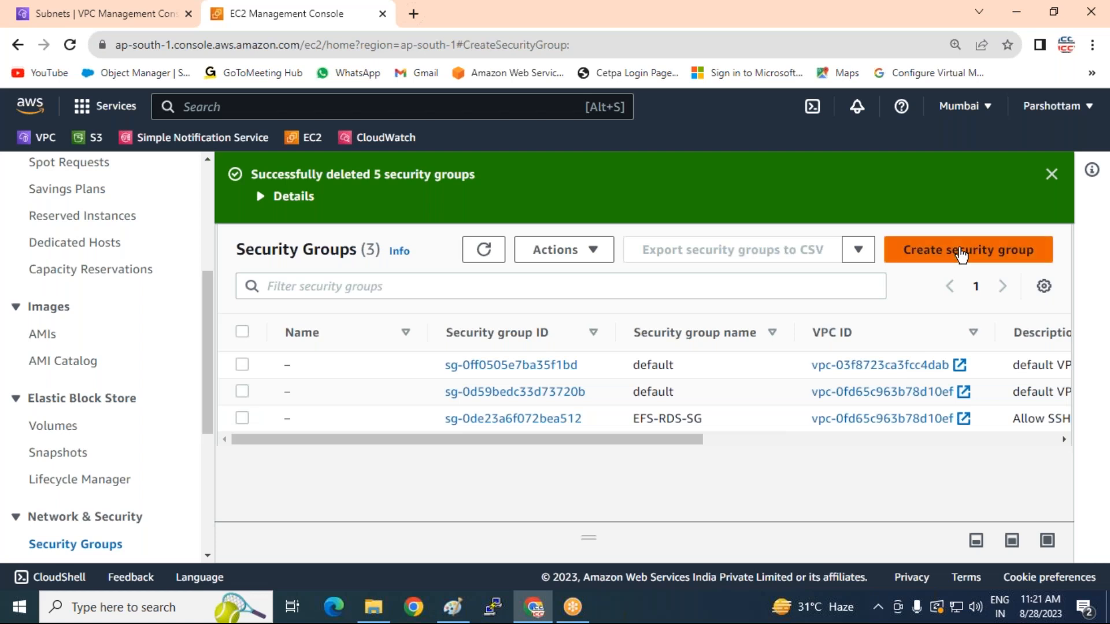
Name the group Linux-SG, describe it ALLOW-SSH, and assign it to the Iccpinfotech VPC.
left_click(264, 386)
type("Li")
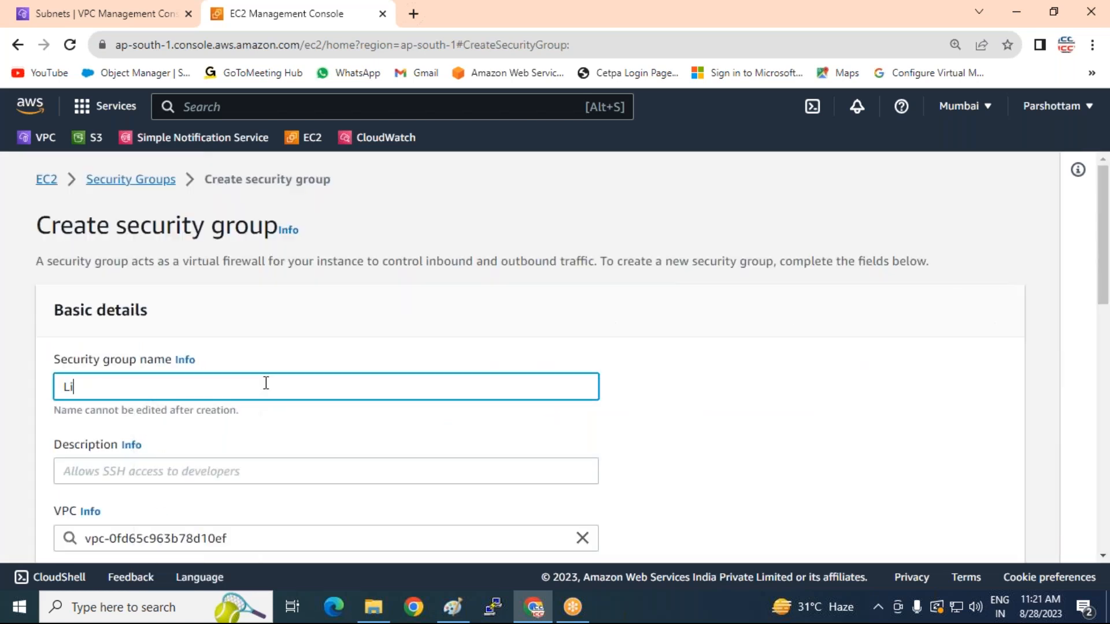
type("nux-SG")
left_click(220, 464)
type("ALLOW-SSH")
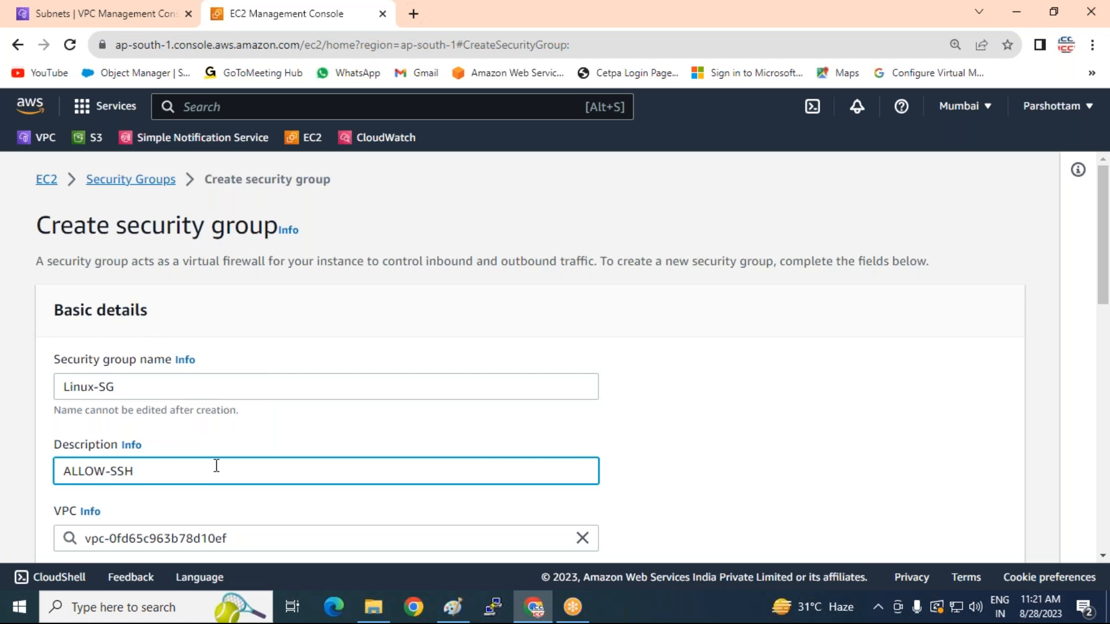
left_click(619, 430)
scroll(629, 436, "down", 3)
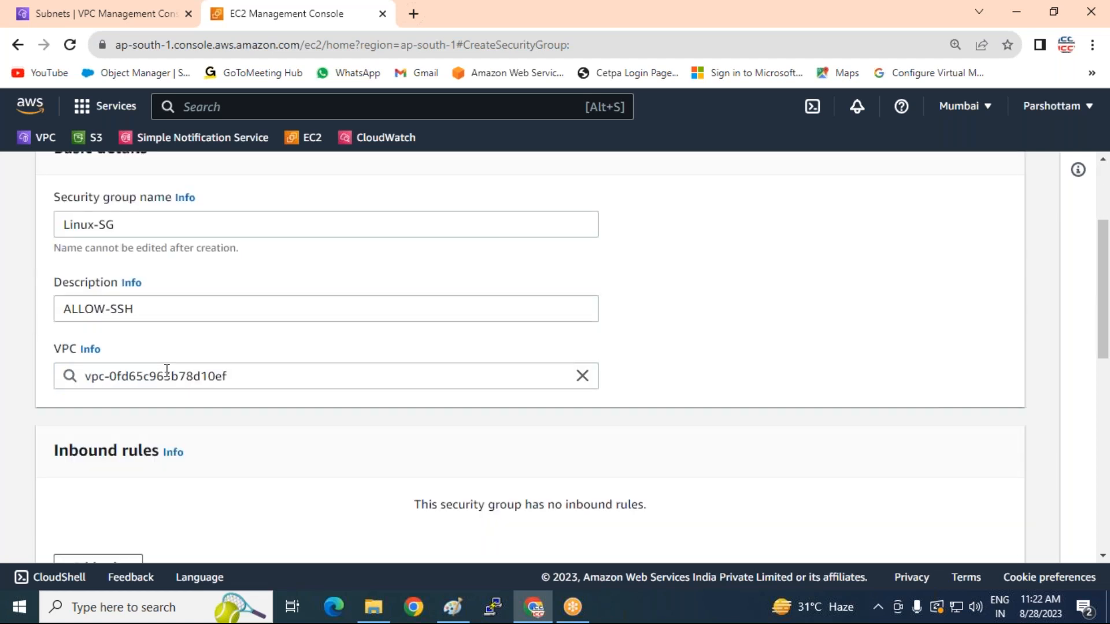
left_click(582, 376)
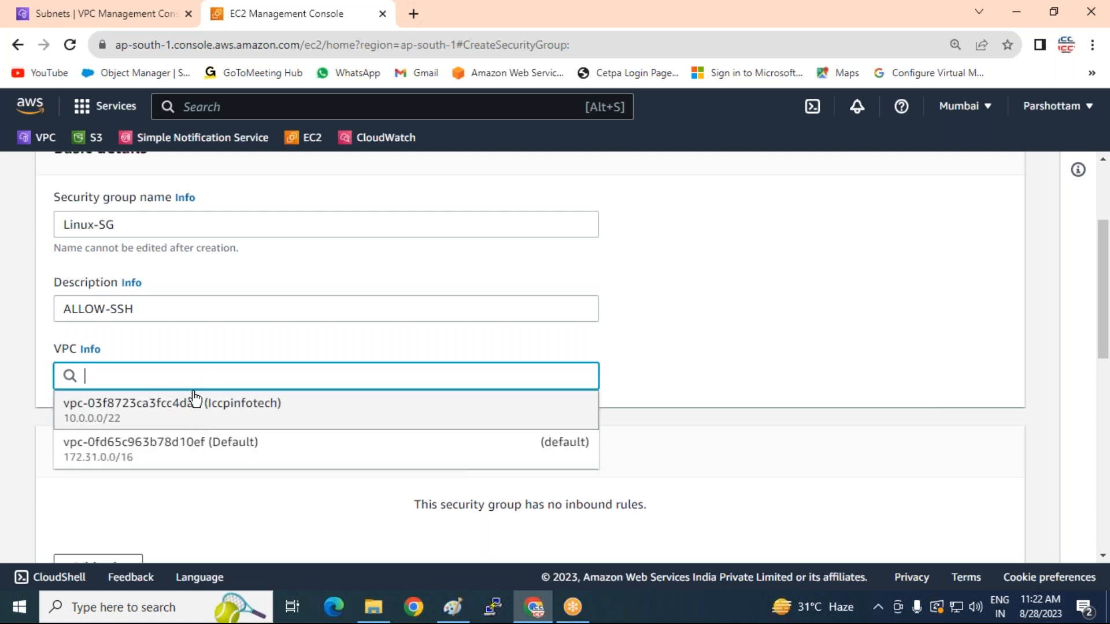
left_click(171, 413)
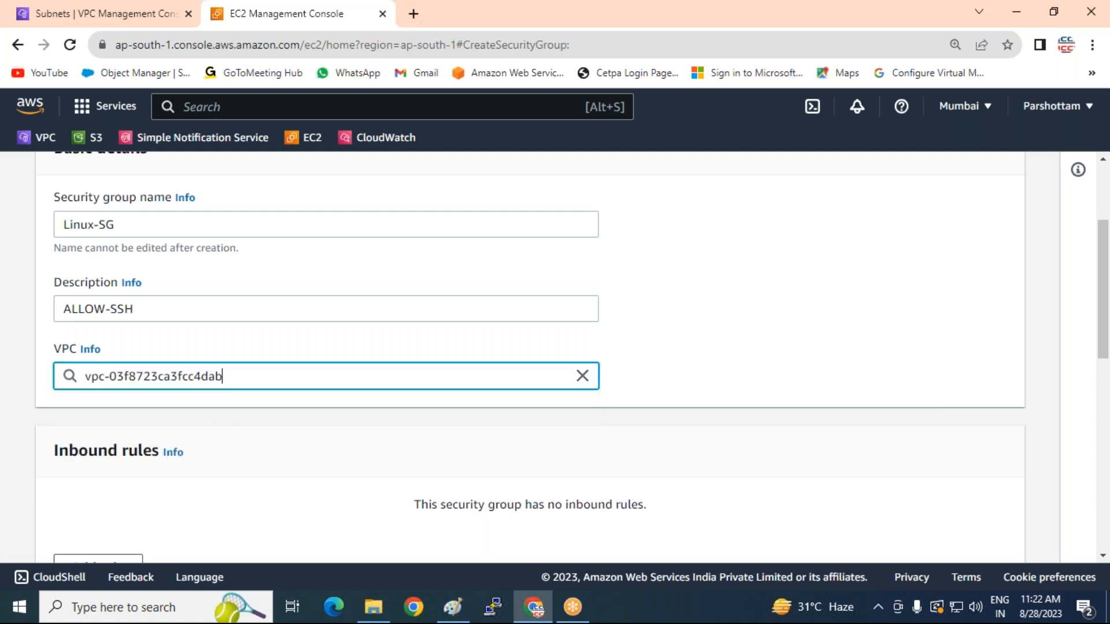
scroll(110, 414, "down", 3)
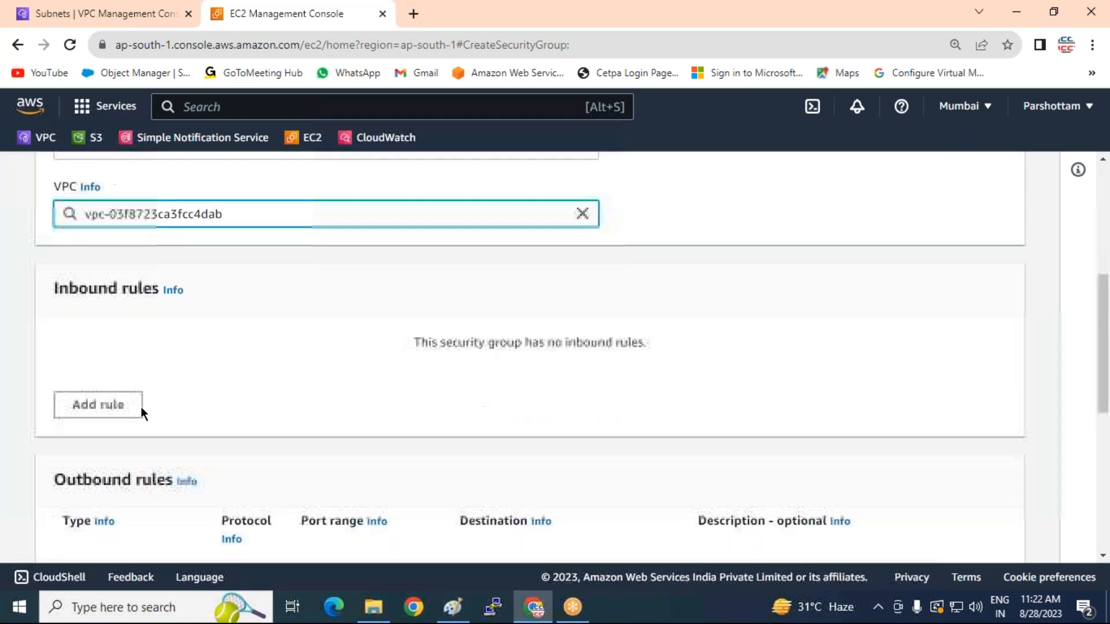
Add two inbound rules, both of type SSH.
left_click(109, 411)
left_click(103, 450)
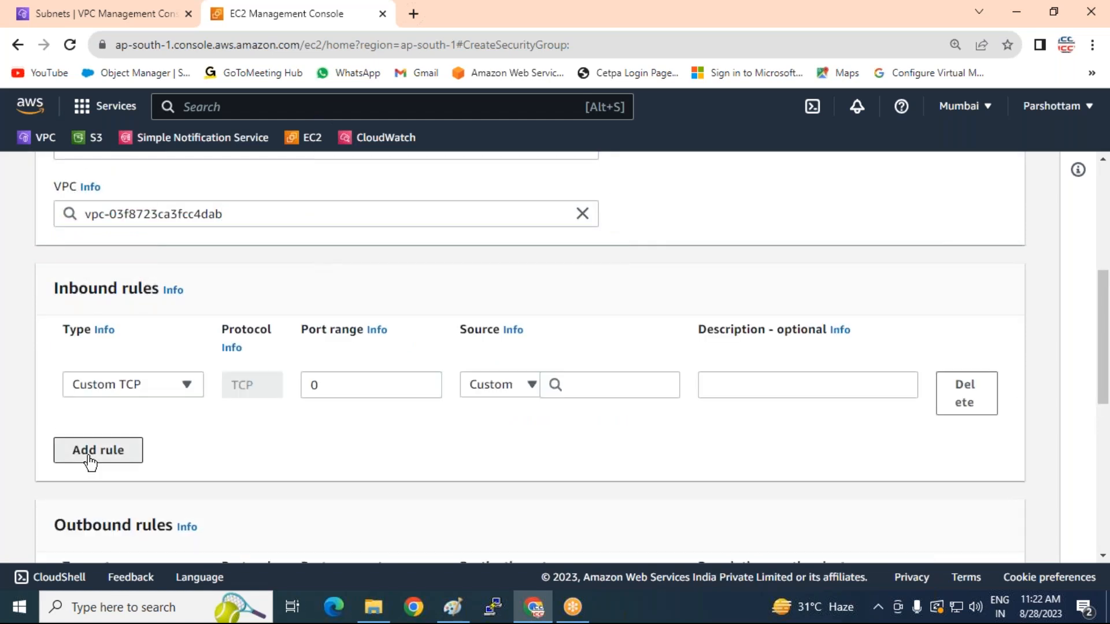
left_click(150, 387)
type("ss")
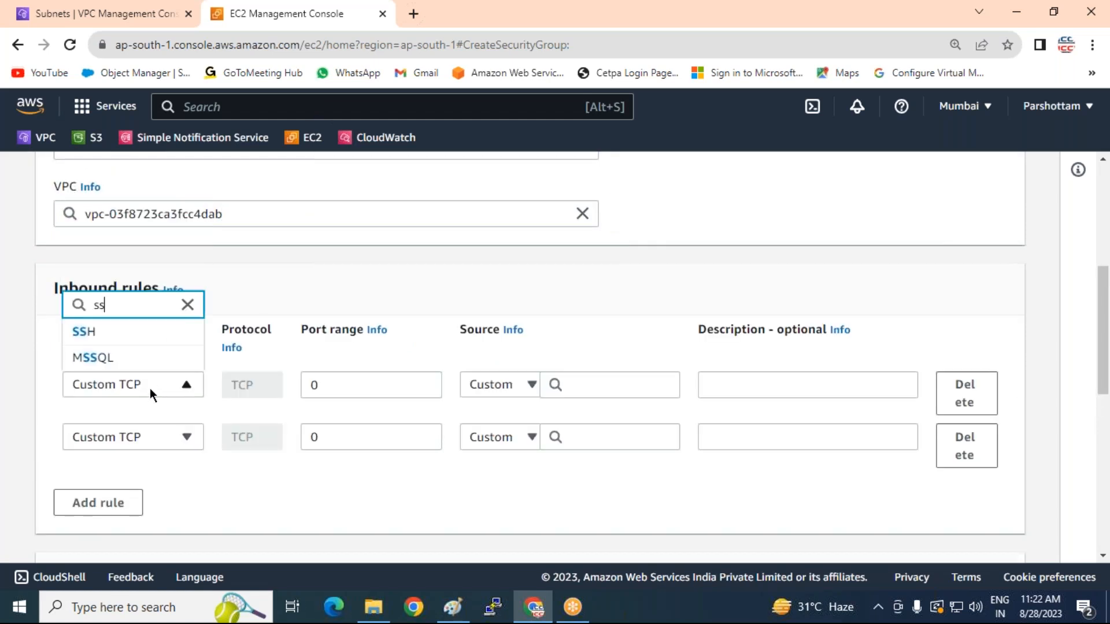
left_click(114, 341)
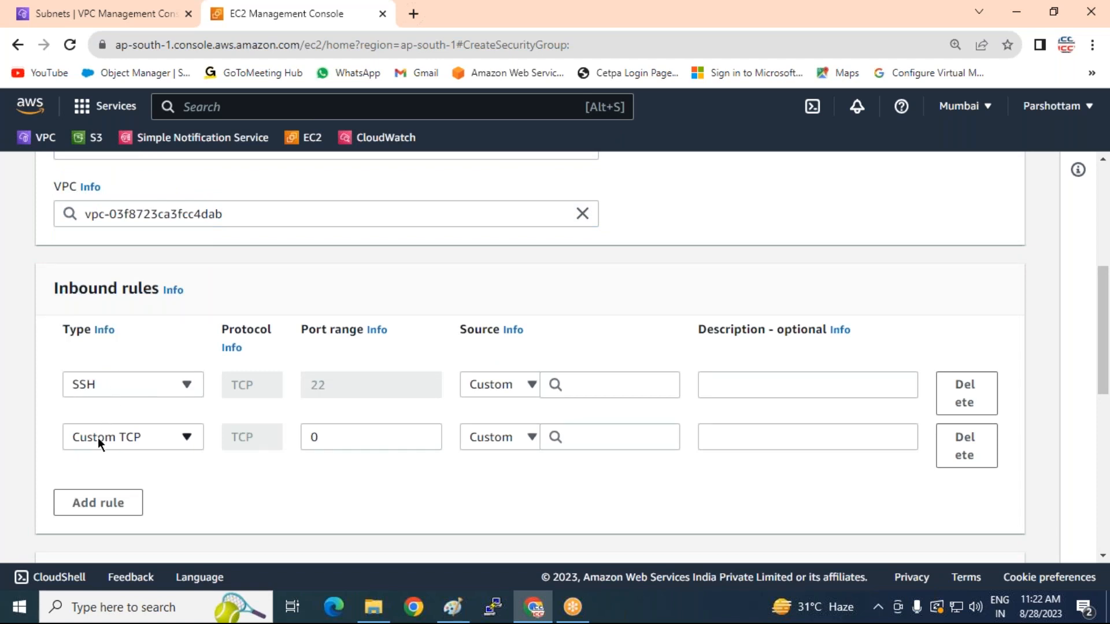
left_click(98, 439)
type("s")
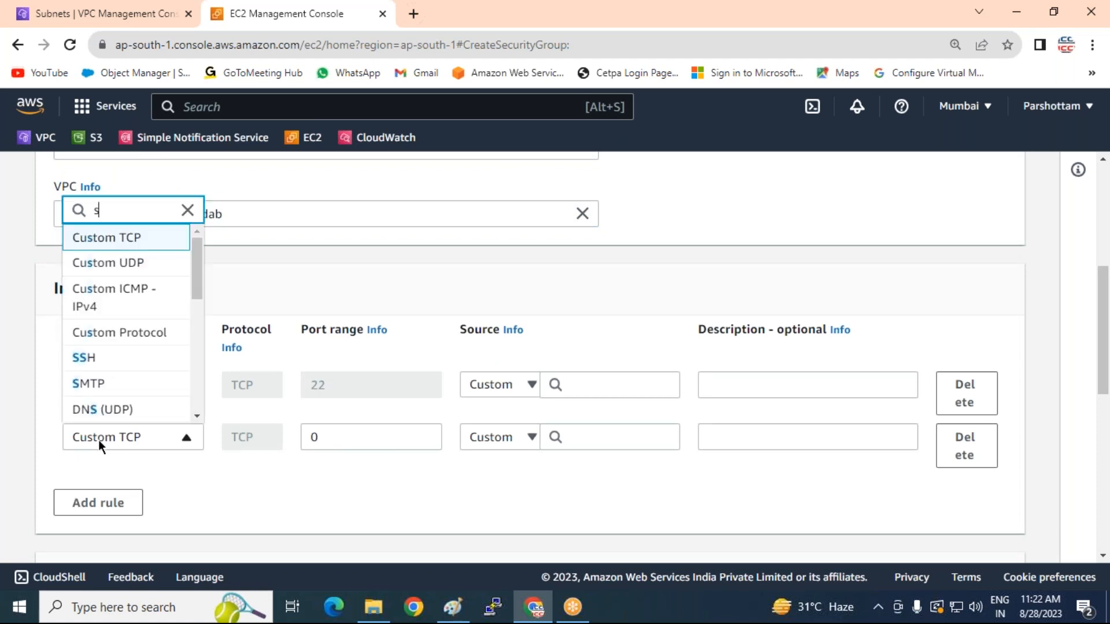
left_click(97, 364)
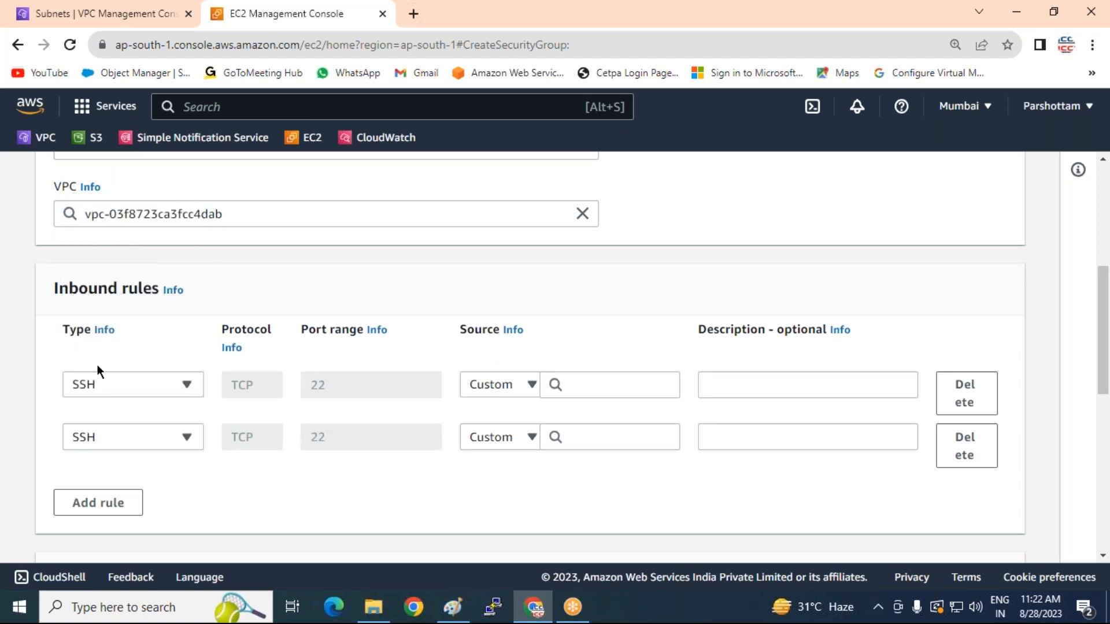
Set the SSH rule sources to Anywhere-IPv4 and Anywhere-IPv6.
left_click(585, 384)
type("1.1.1.1")
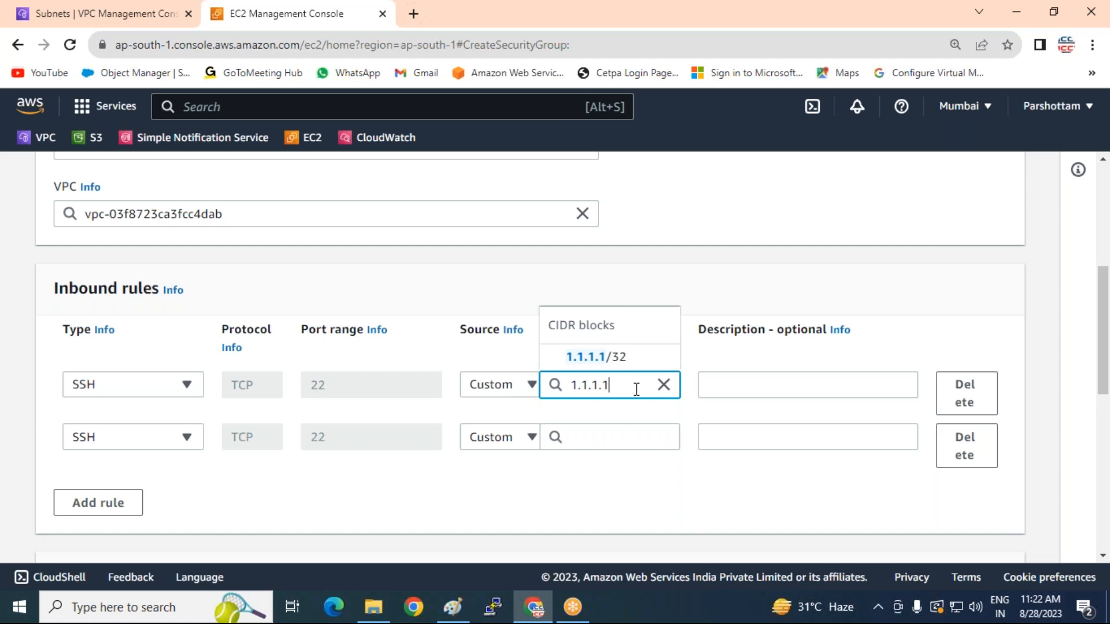
left_click(664, 385)
left_click(517, 395)
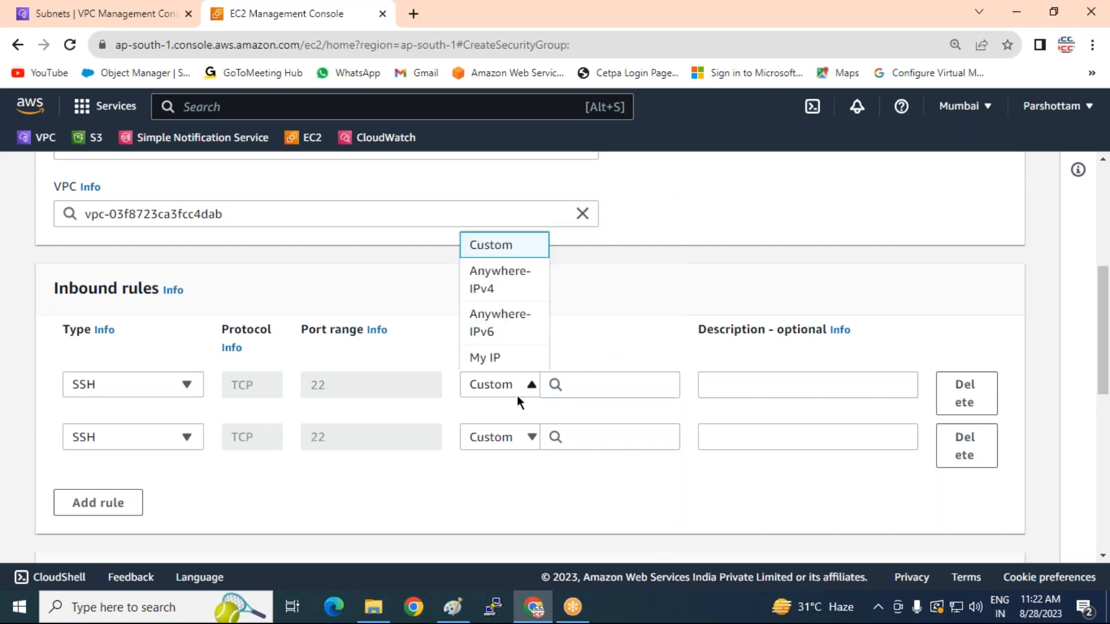
left_click(504, 290)
left_click(517, 462)
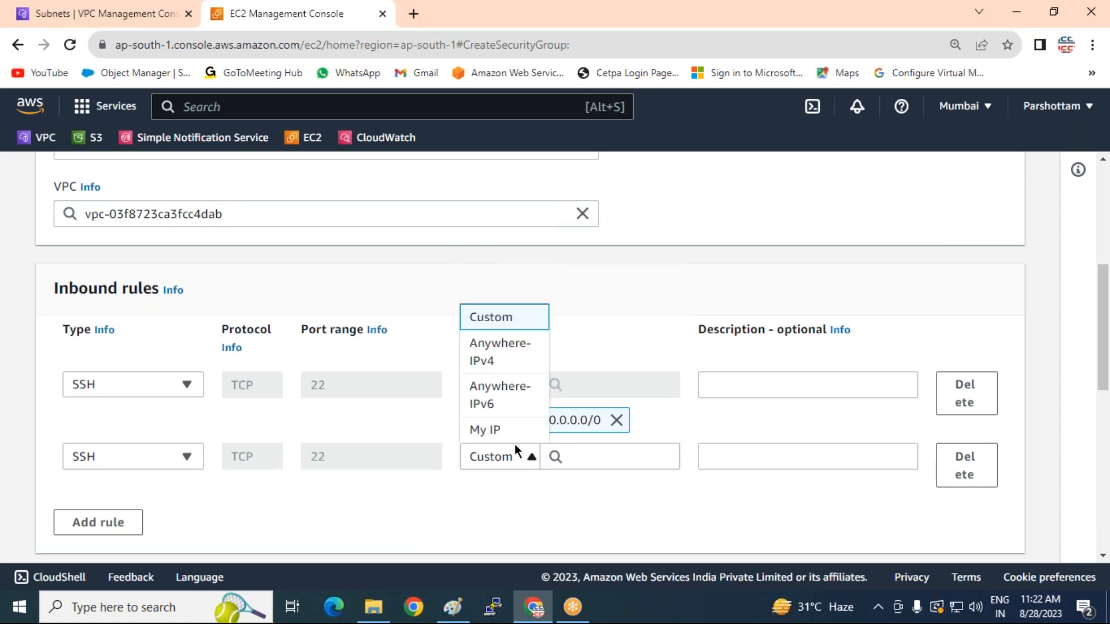
left_click(512, 390)
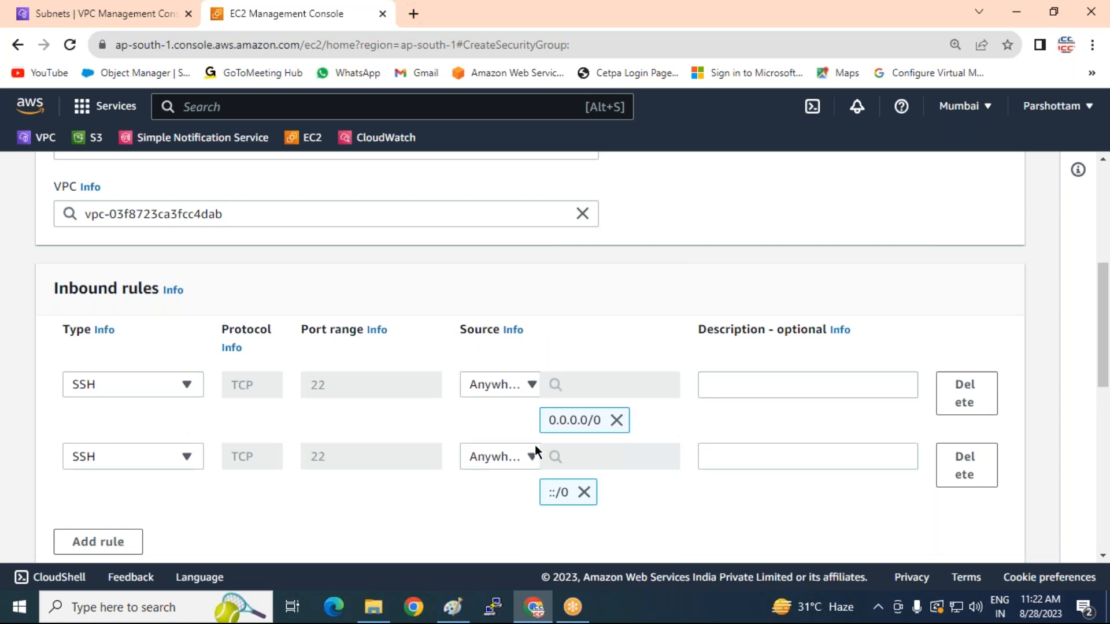
Remove the extra third rule and create the Linux-SG security group.
left_click(100, 541)
scroll(154, 519, "down", 3)
left_click(191, 383)
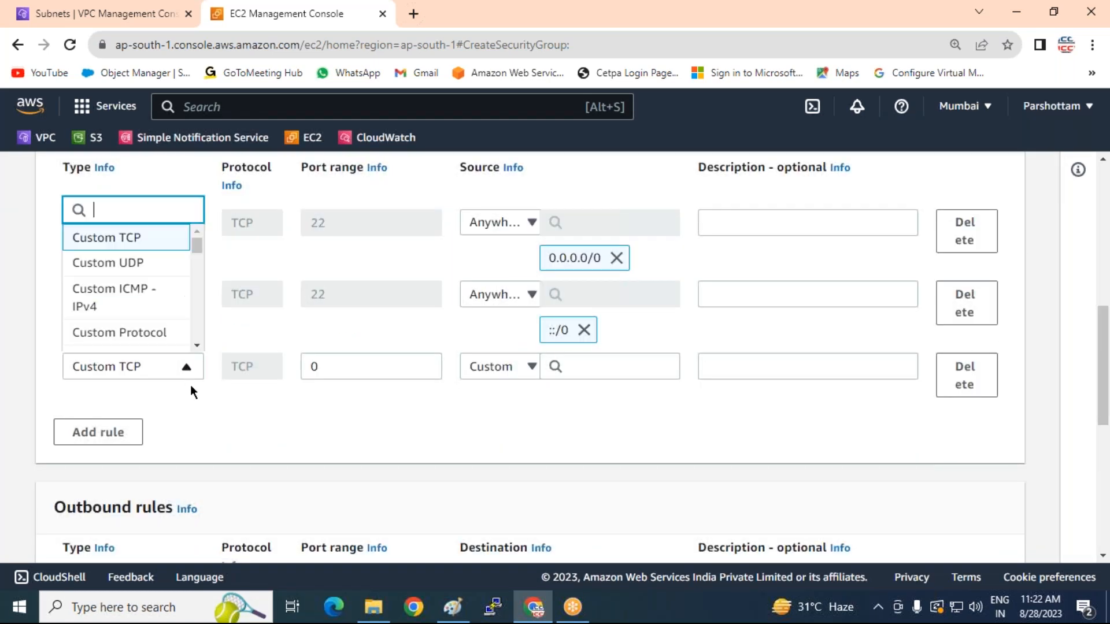
scroll(137, 310, "down", 2)
scroll(126, 341, "down", 1)
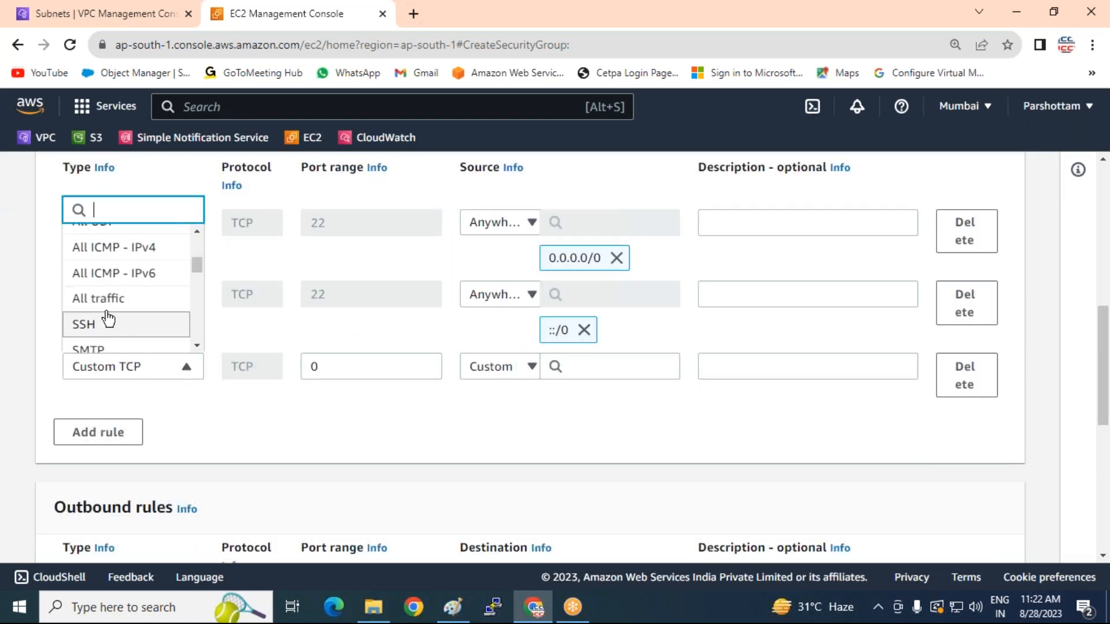
left_click(611, 447)
left_click(958, 397)
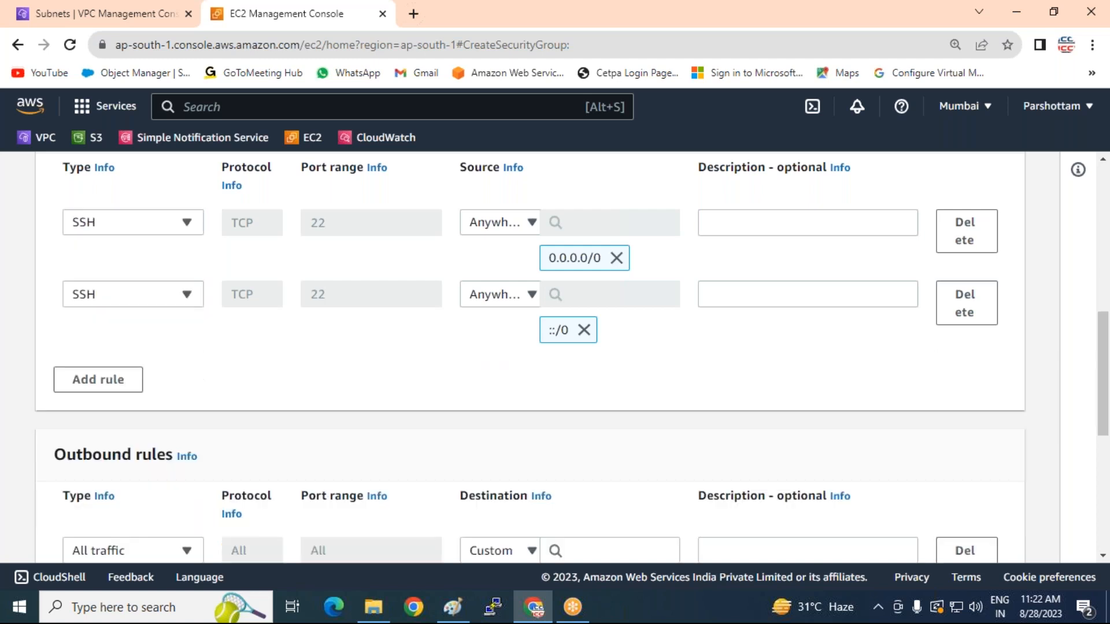
scroll(526, 450, "down", 4)
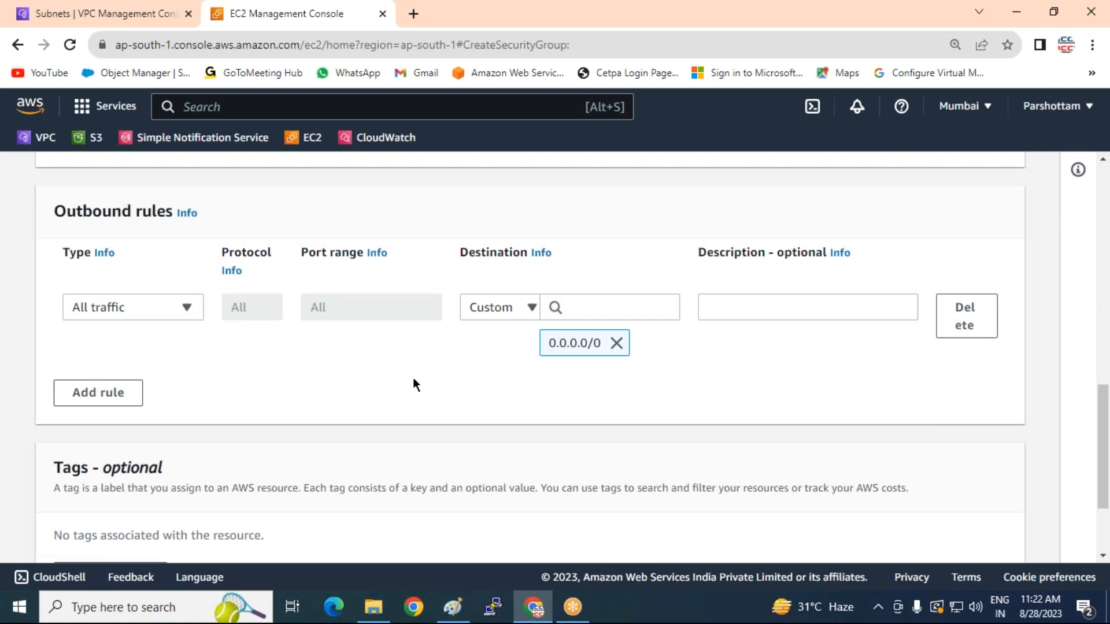
scroll(428, 380, "down", 3)
left_click(953, 532)
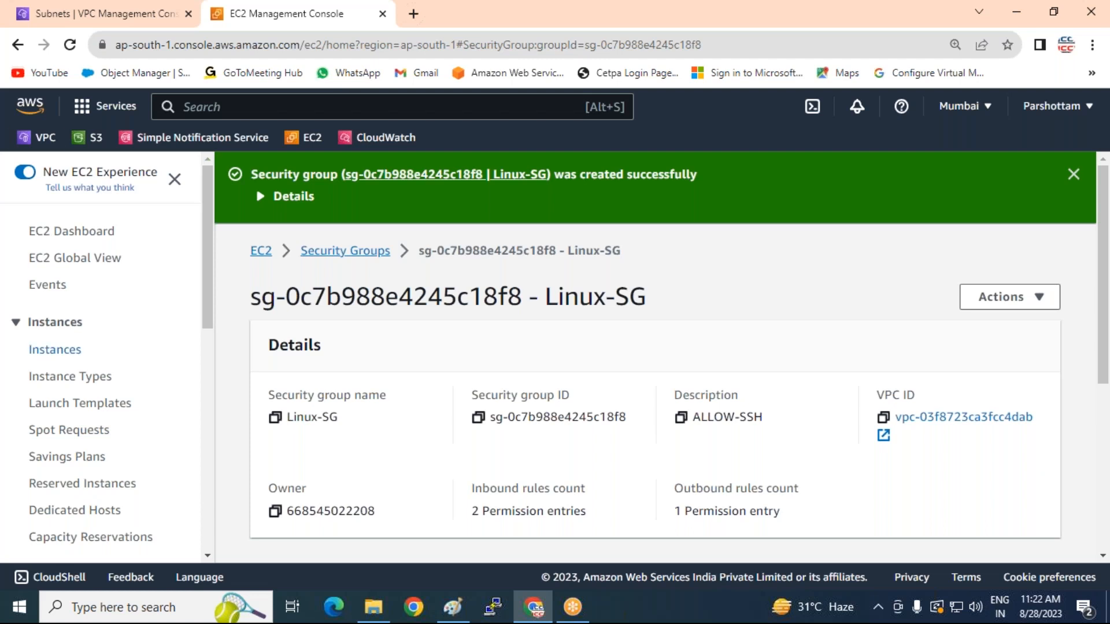
Return to the security groups list and start a new group named Windows-SG.
scroll(70, 466, "down", 3)
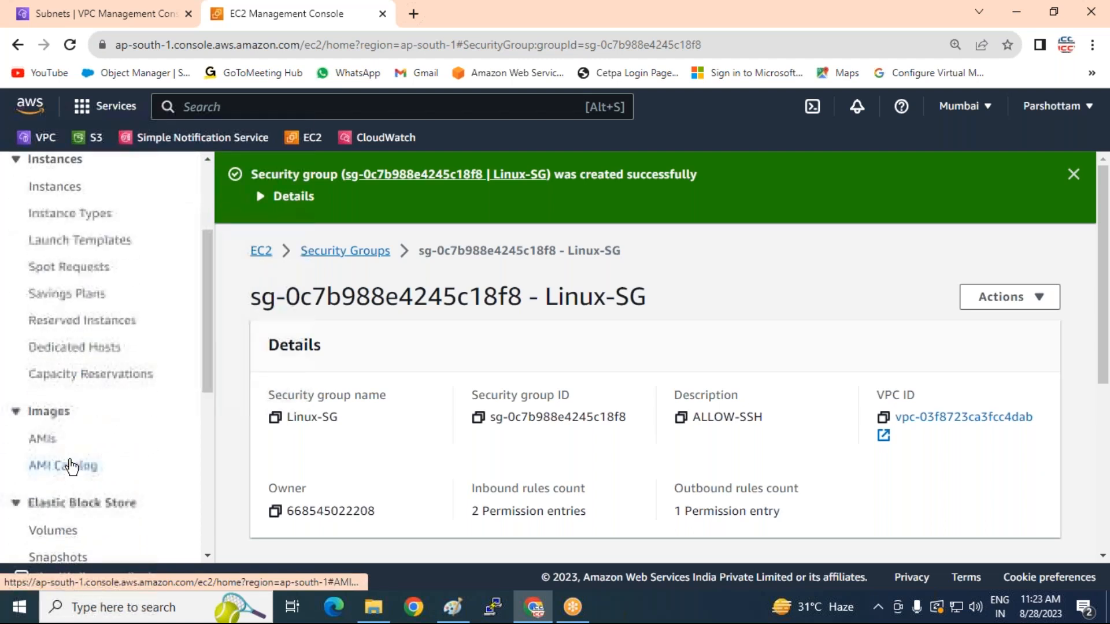
scroll(71, 466, "down", 3)
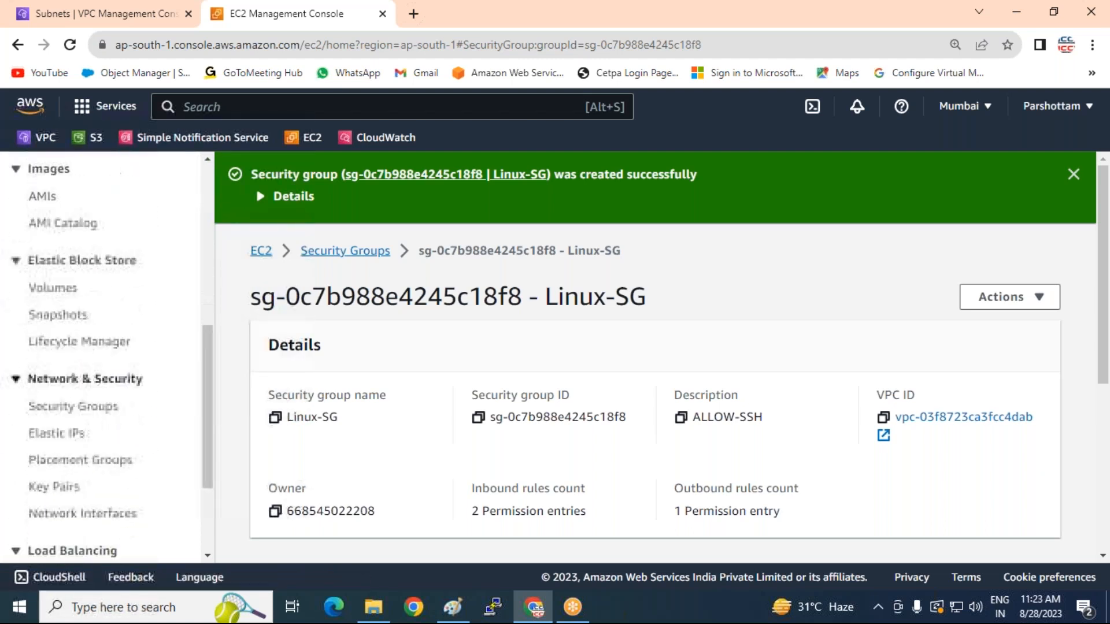
left_click(77, 409)
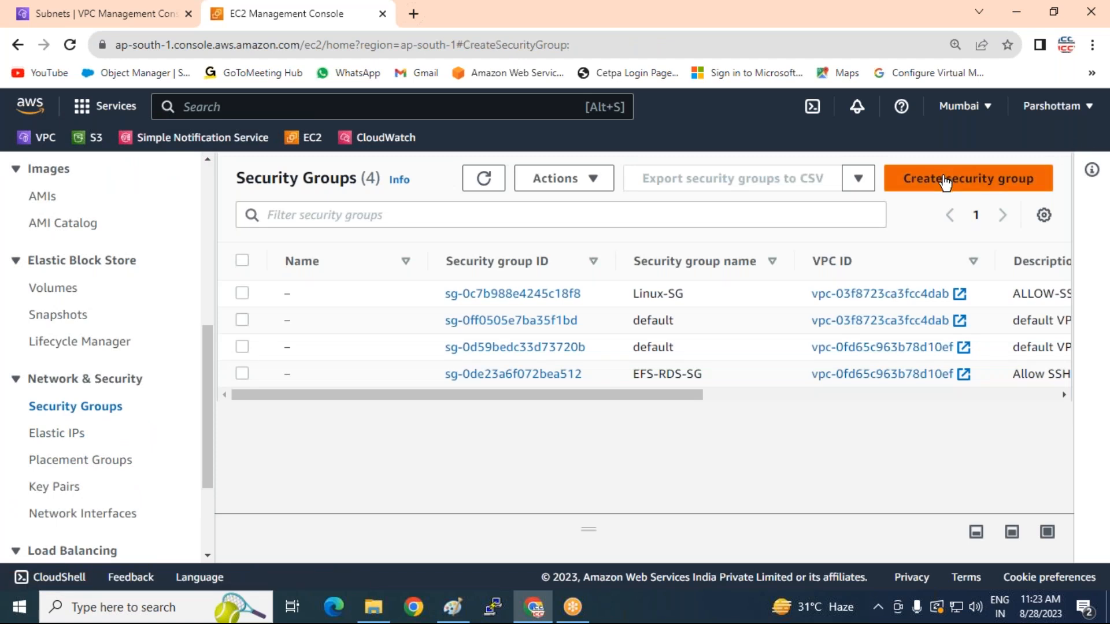
left_click(975, 177)
left_click(143, 388)
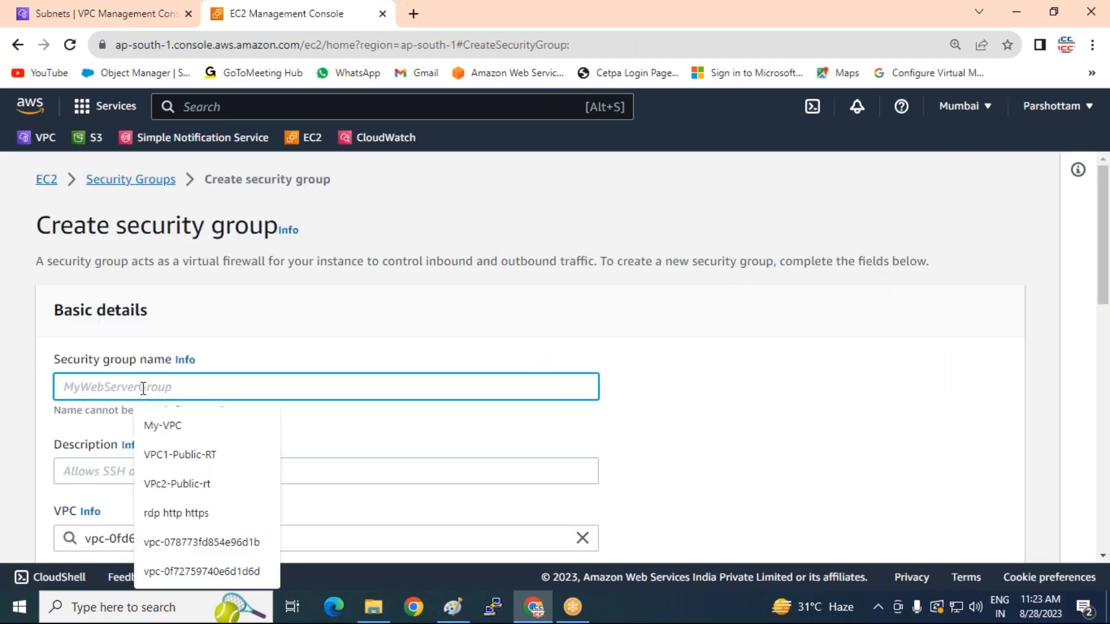
type("Windows-SG")
Describe it ALLOW-RDP, choose VPC vpc-03f8723ca3fcc4dab, and add one inbound rule row.
left_click(120, 467)
type("AKKO")
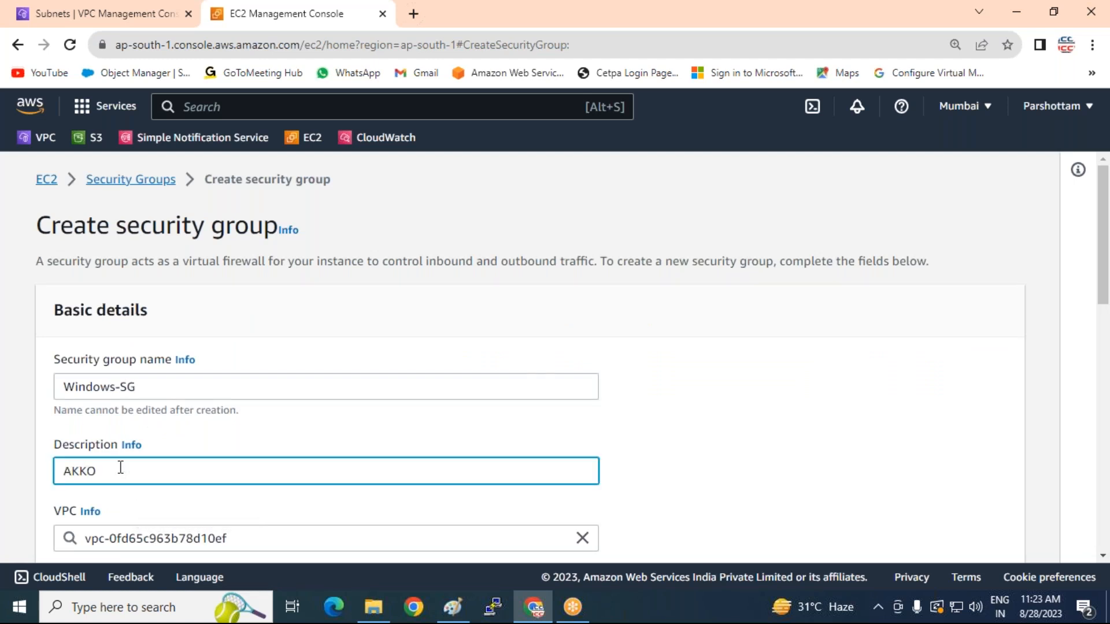
type("E")
key("BackSpace")
key("BackSpace")
key("BackSpace")
key("BackSpace")
type("LLOW-RDP")
left_click(832, 442)
scroll(833, 442, "down", 4)
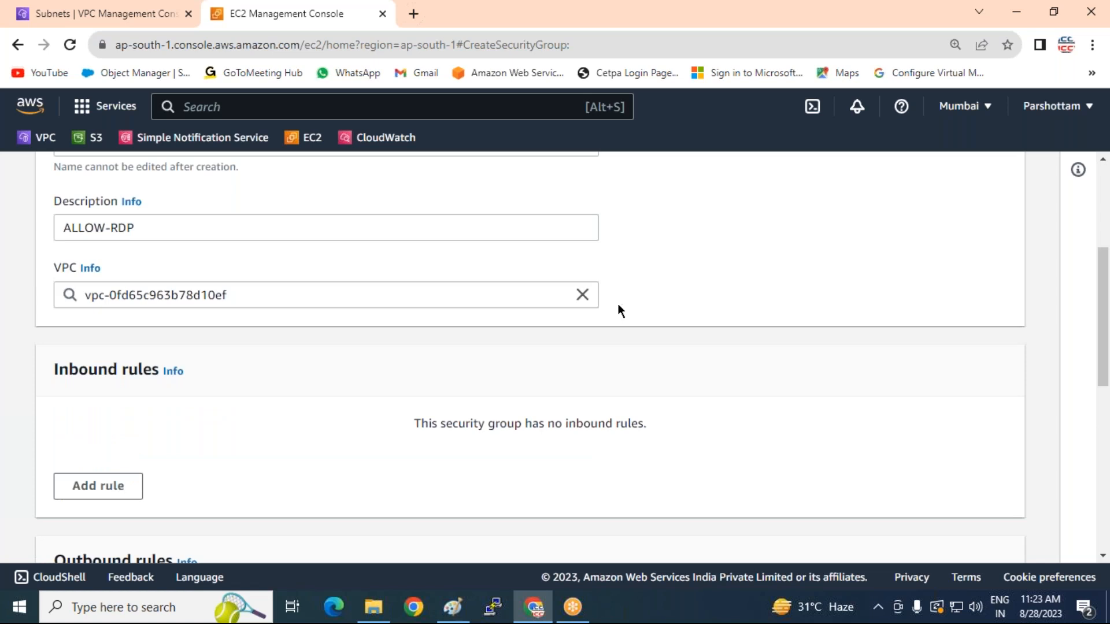
left_click(582, 295)
left_click(334, 340)
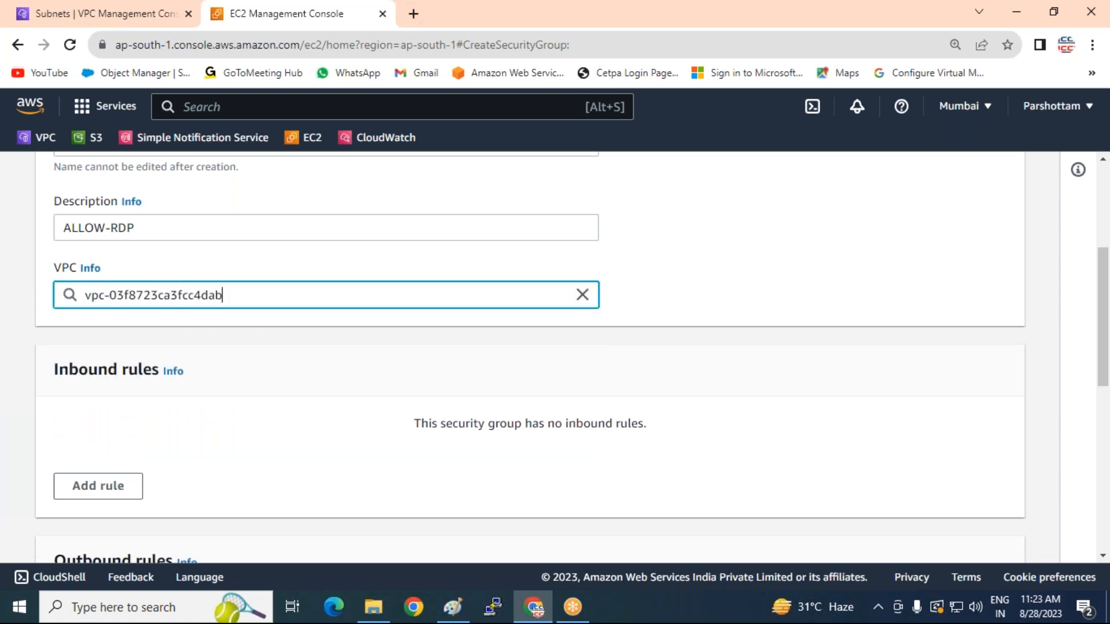
left_click(82, 490)
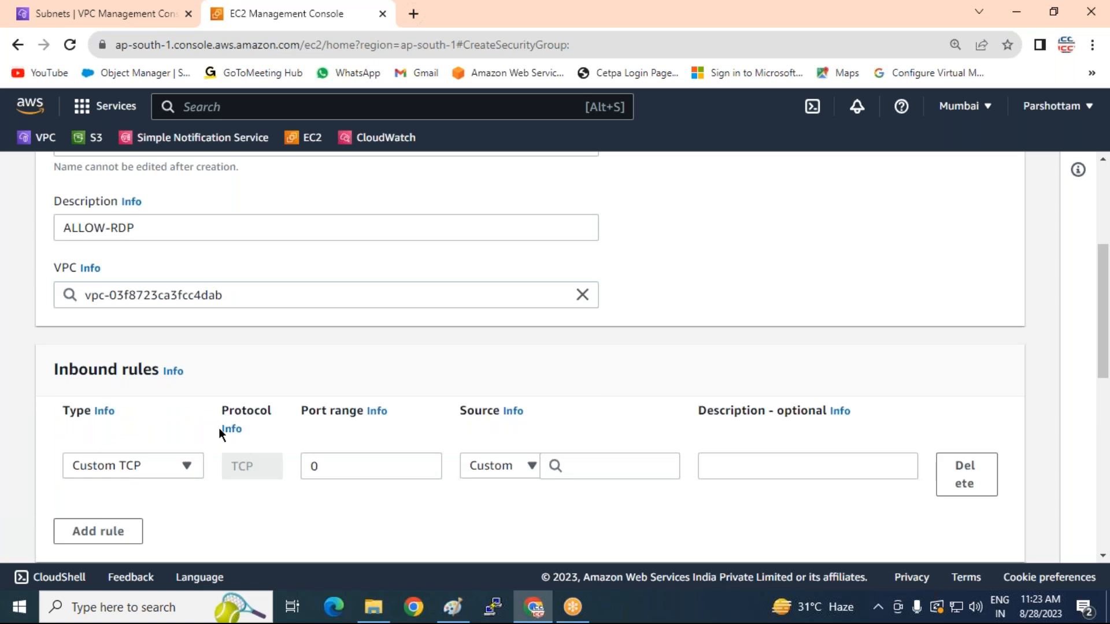
Add a second inbound rule and set both rules' type to RDP.
scroll(219, 428, "down", 1)
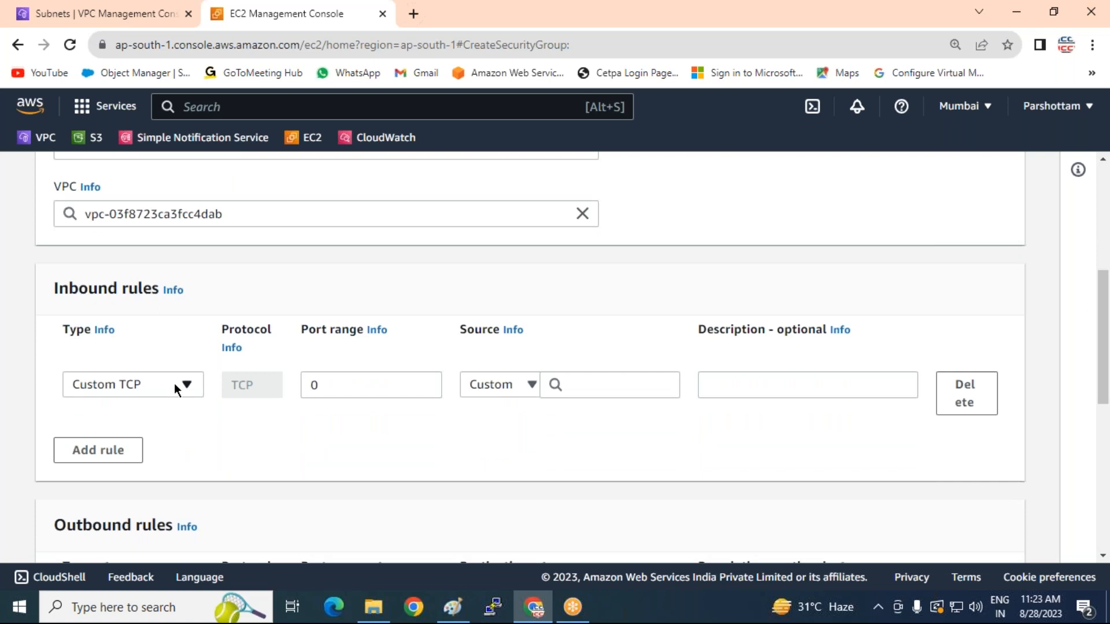
left_click(177, 389)
left_click(189, 430)
left_click(84, 457)
left_click(188, 381)
scroll(133, 301, "down", 2)
scroll(132, 301, "up", 2)
scroll(133, 301, "down", 2)
scroll(134, 305, "down", 2)
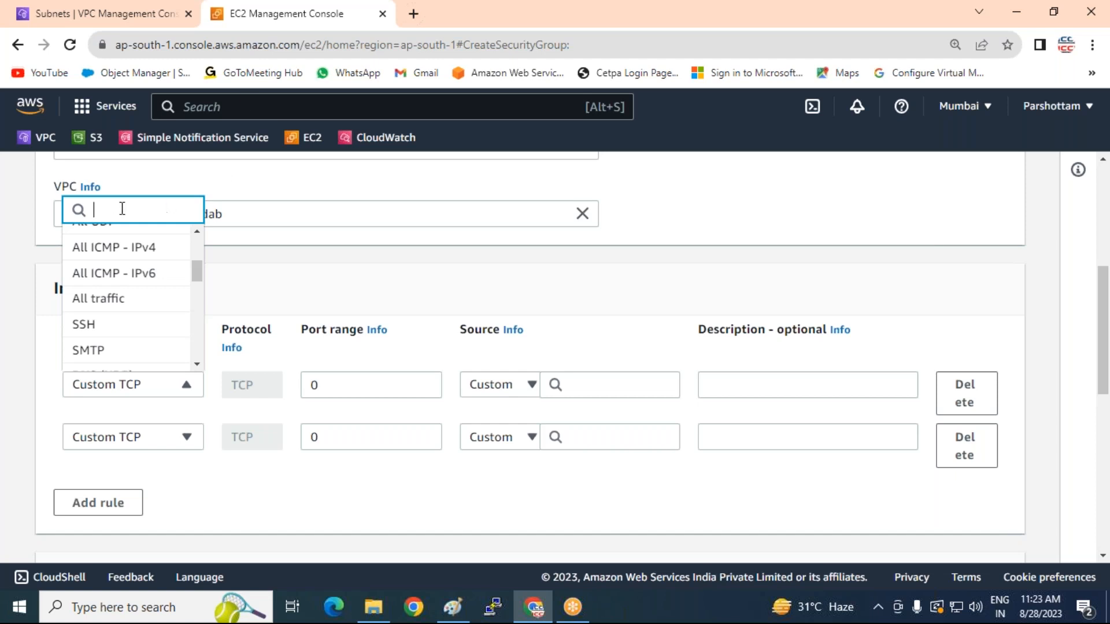
scroll(126, 329, "up", 3)
scroll(129, 338, "down", 2)
scroll(116, 336, "down", 2)
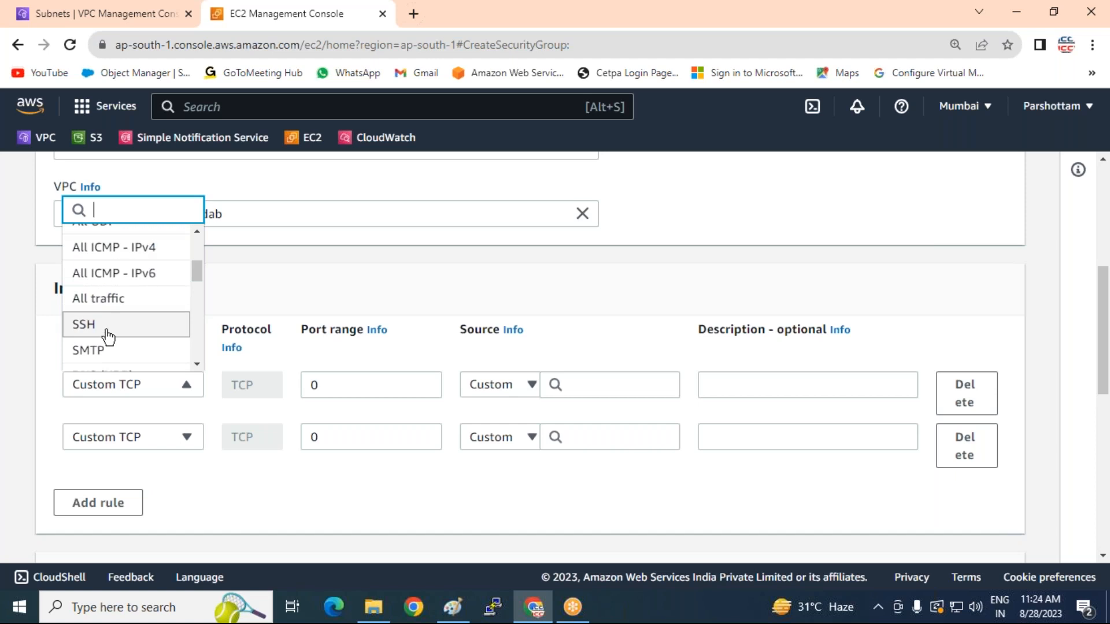
scroll(107, 335, "down", 3)
scroll(106, 335, "up", 5)
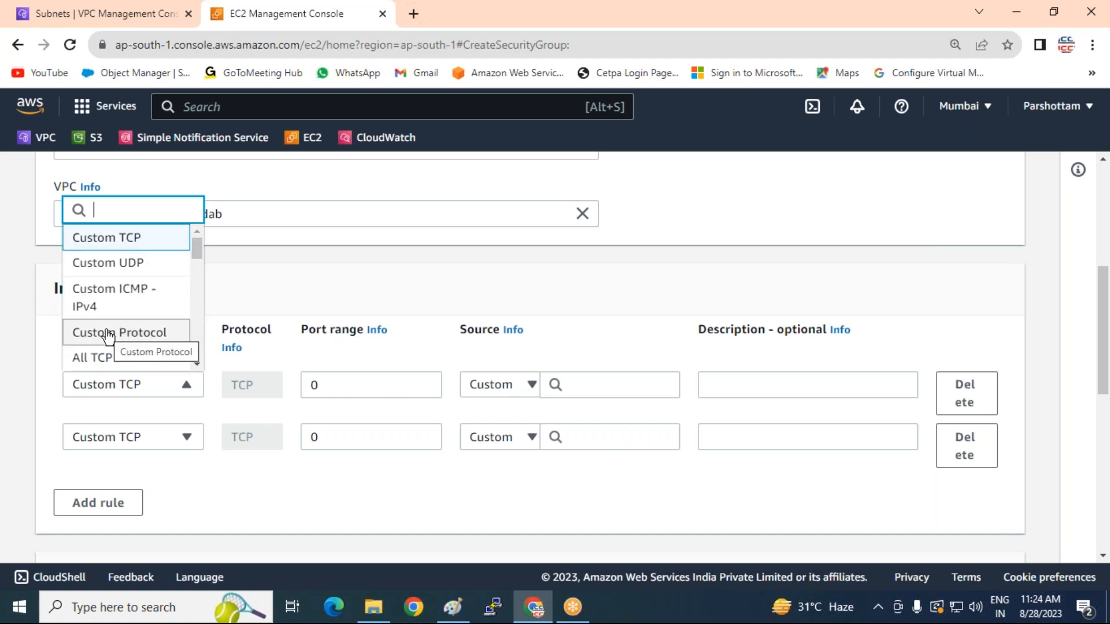
scroll(104, 340, "up", 1)
scroll(162, 342, "down", 2)
scroll(186, 346, "up", 2)
scroll(462, 357, "down", 2)
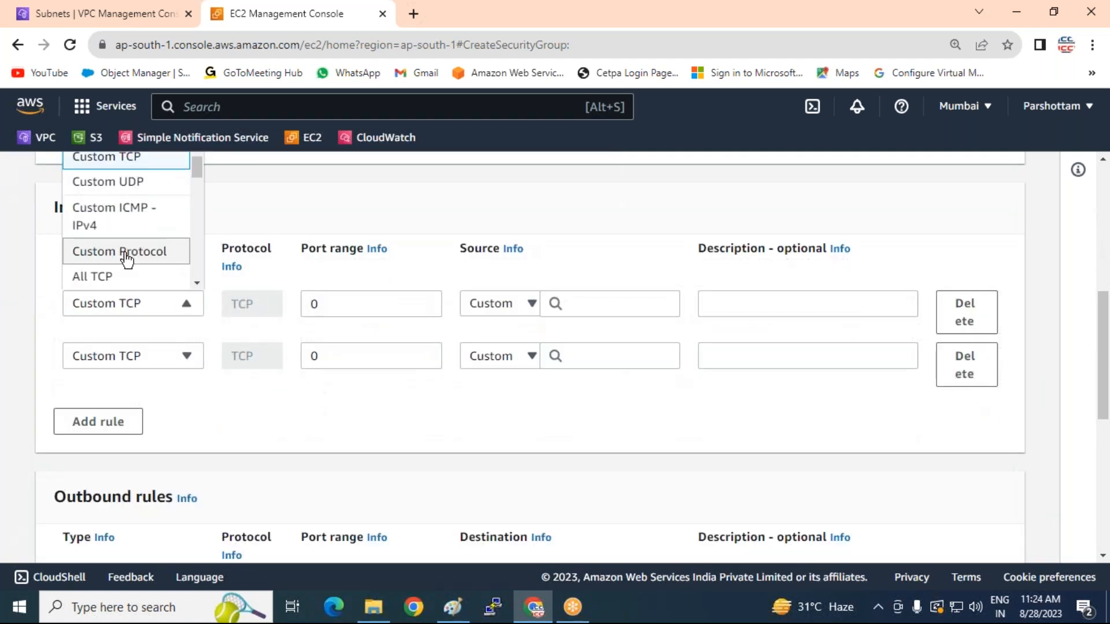
scroll(126, 260, "down", 2)
scroll(126, 260, "up", 2)
scroll(126, 260, "down", 2)
scroll(126, 260, "up", 2)
scroll(126, 260, "down", 3)
scroll(127, 260, "down", 3)
scroll(126, 260, "up", 2)
scroll(126, 258, "down", 2)
scroll(126, 258, "down", 4)
scroll(126, 258, "up", 6)
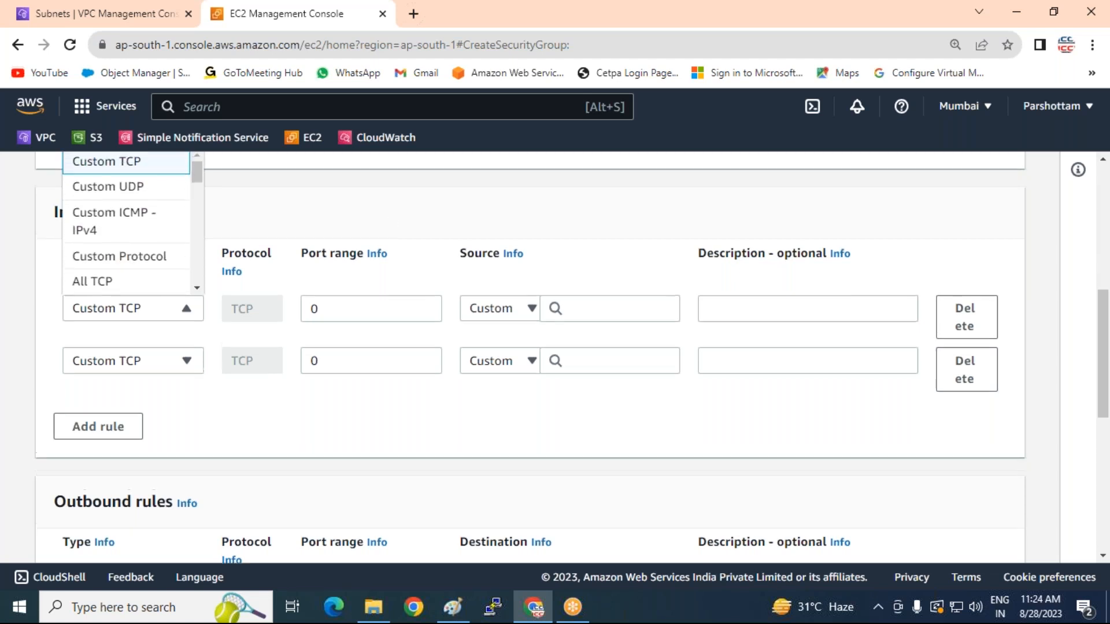
scroll(126, 258, "up", 4)
type("rdp")
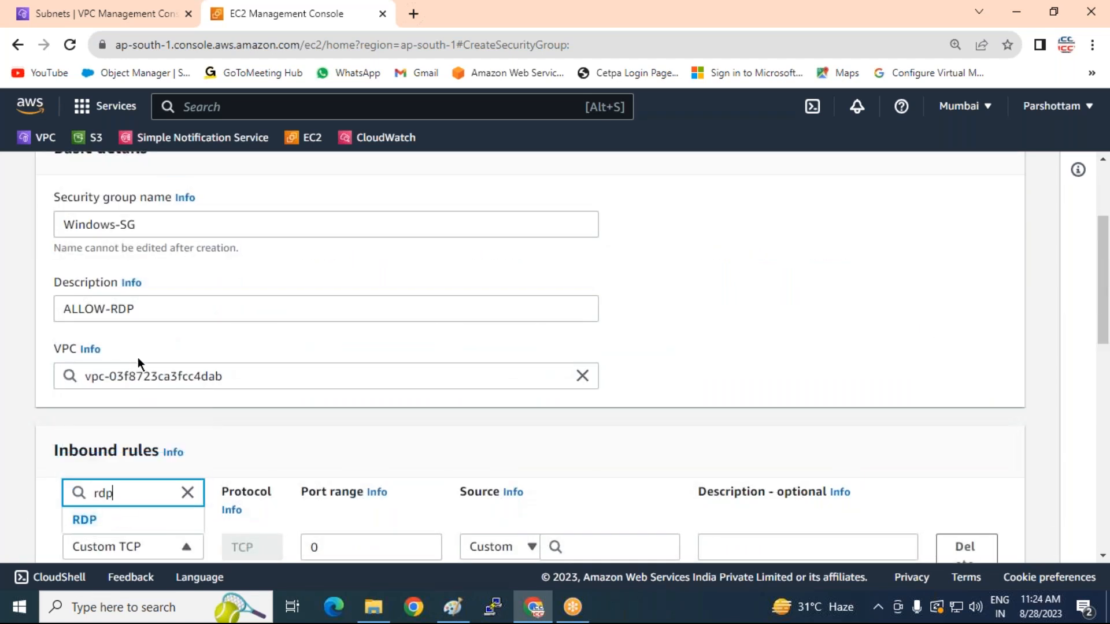
left_click(98, 516)
scroll(223, 441, "down", 2)
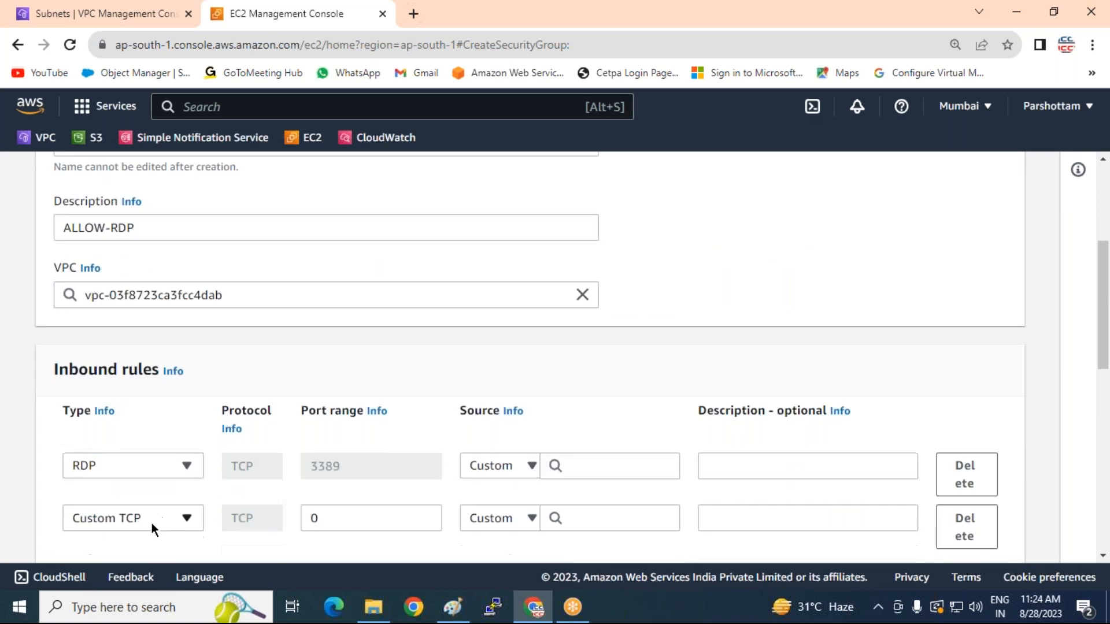
left_click(152, 526)
type("rdp")
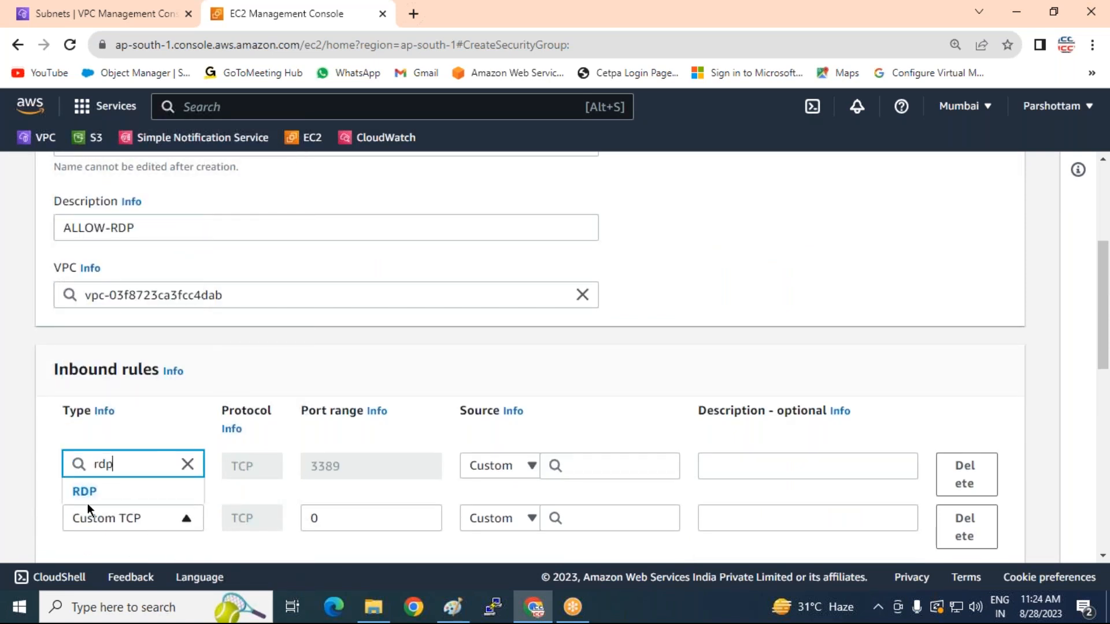
left_click(88, 499)
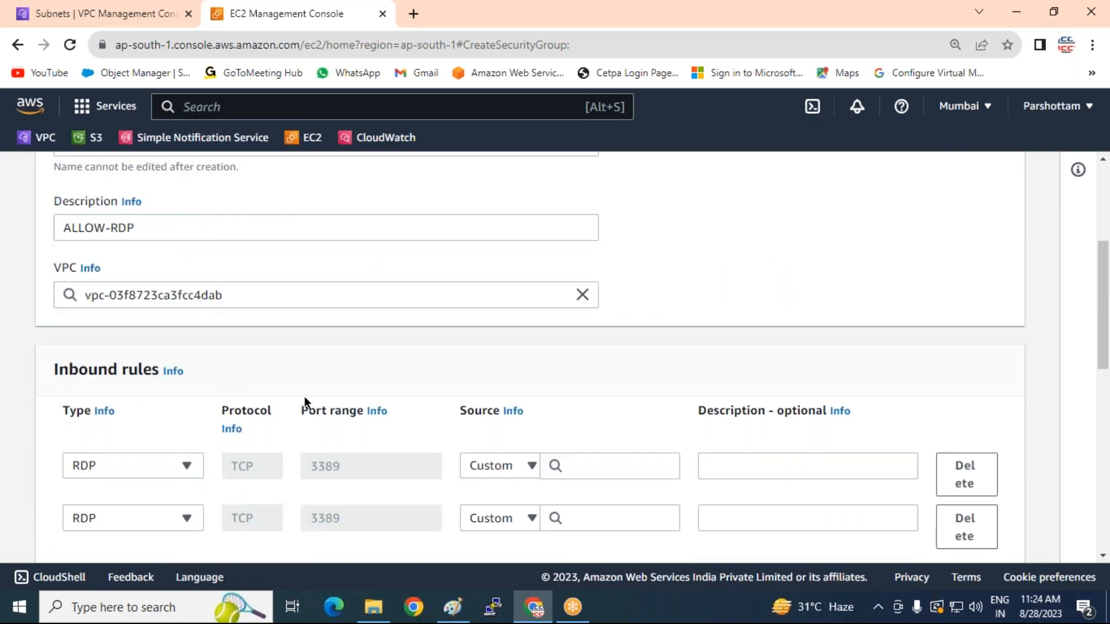
Set the rule sources to Anywhere-IPv4 and Anywhere-IPv6, then create Windows-SG.
scroll(338, 371, "down", 3)
left_click(500, 302)
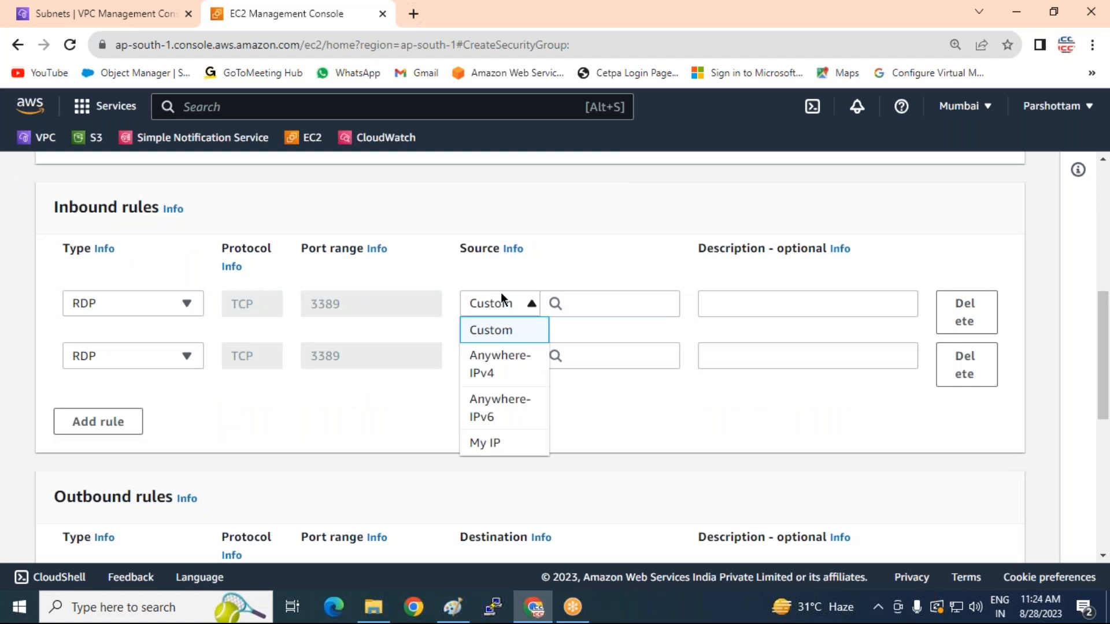
left_click(497, 369)
left_click(484, 377)
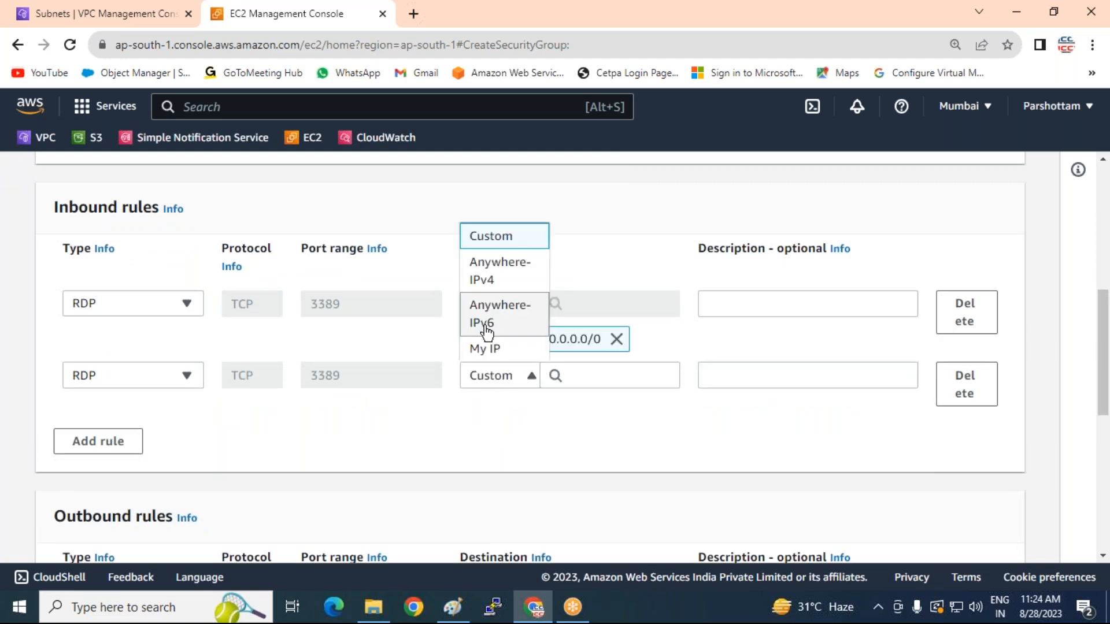
left_click(485, 320)
scroll(392, 418, "down", 6)
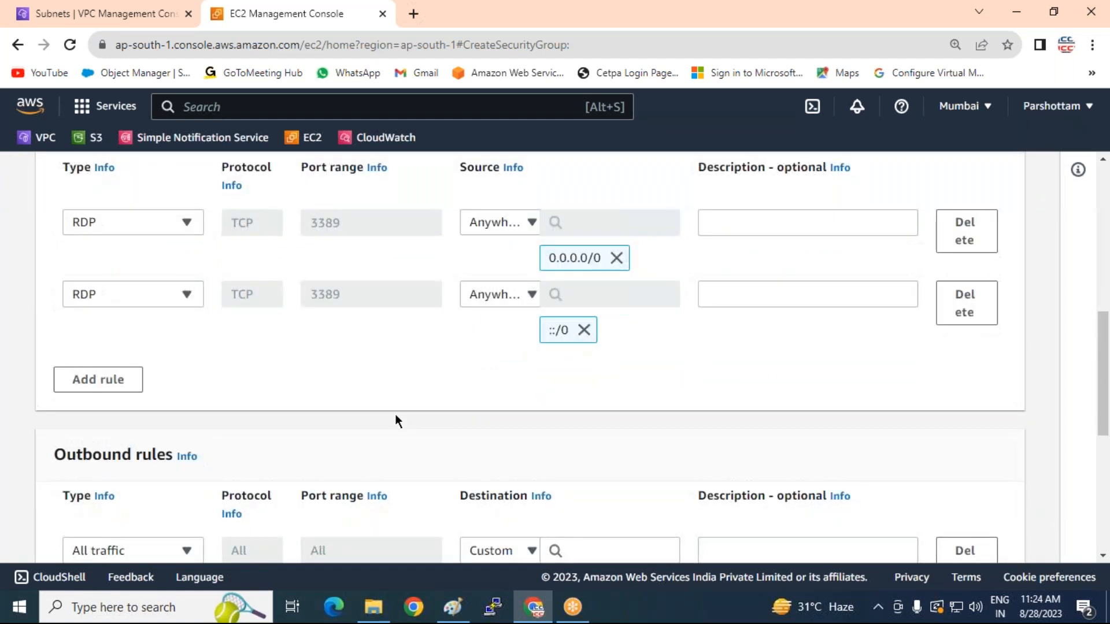
scroll(757, 500, "down", 2)
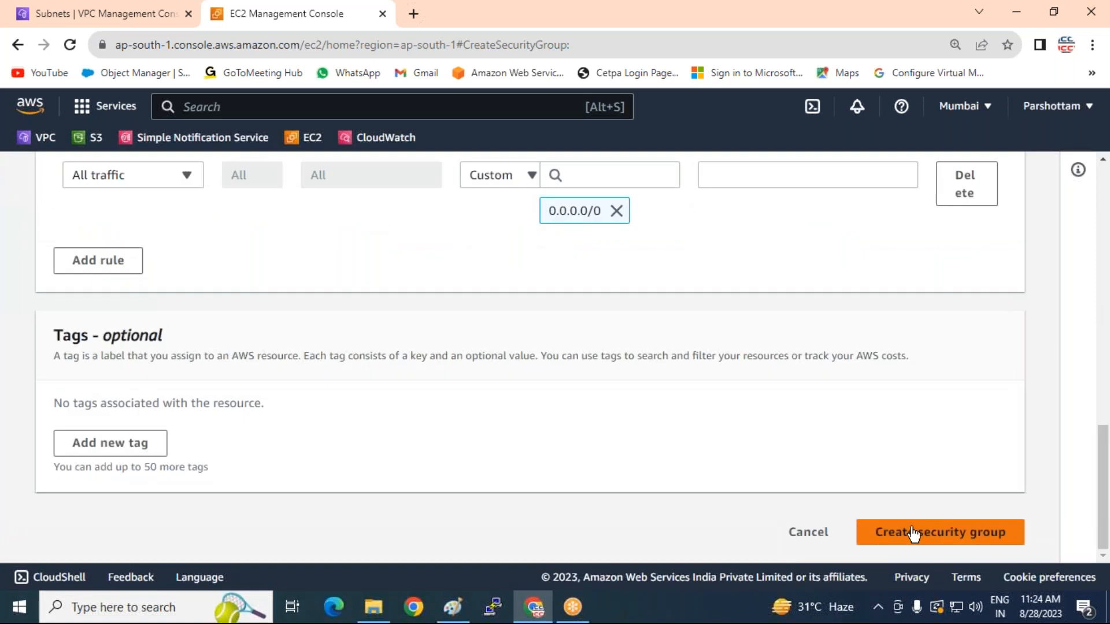
left_click(913, 533)
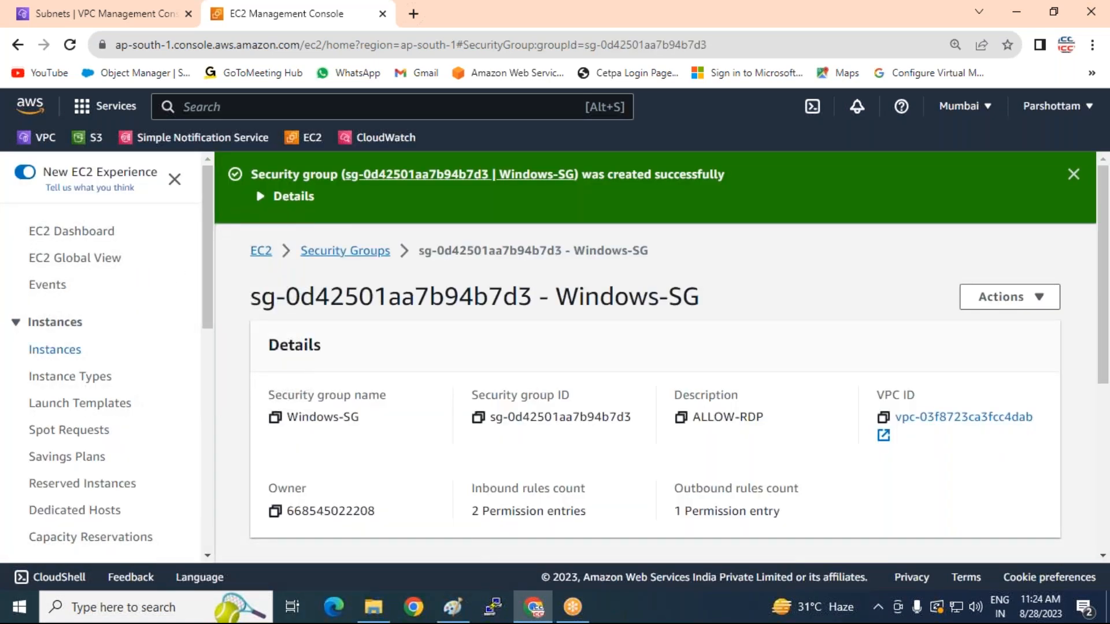
scroll(122, 368, "down", 4)
scroll(121, 367, "down", 4)
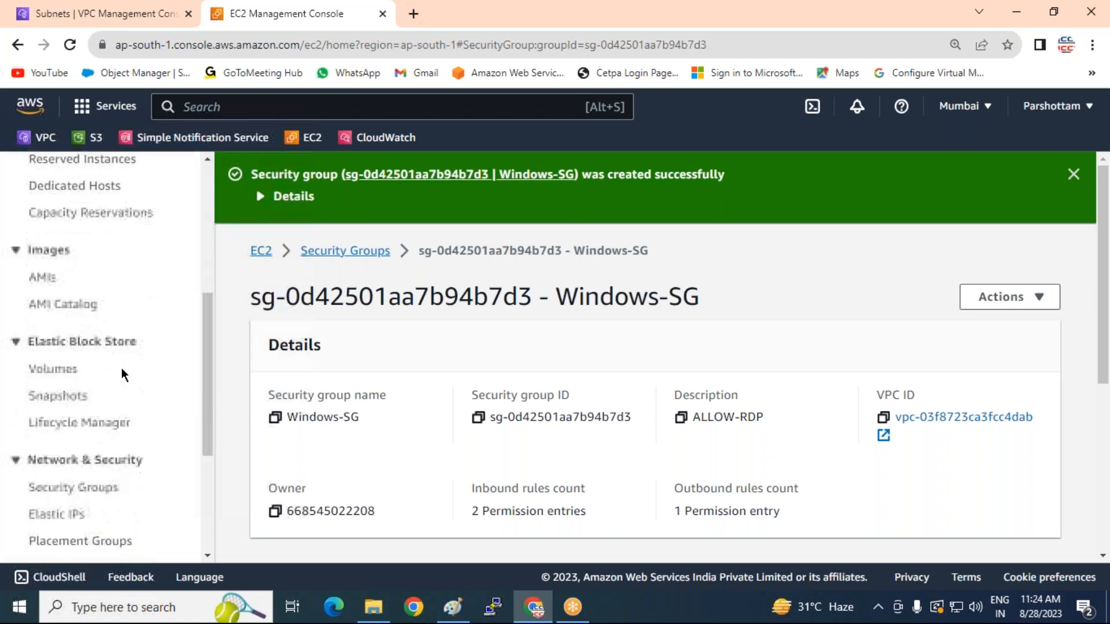
scroll(121, 368, "down", 1)
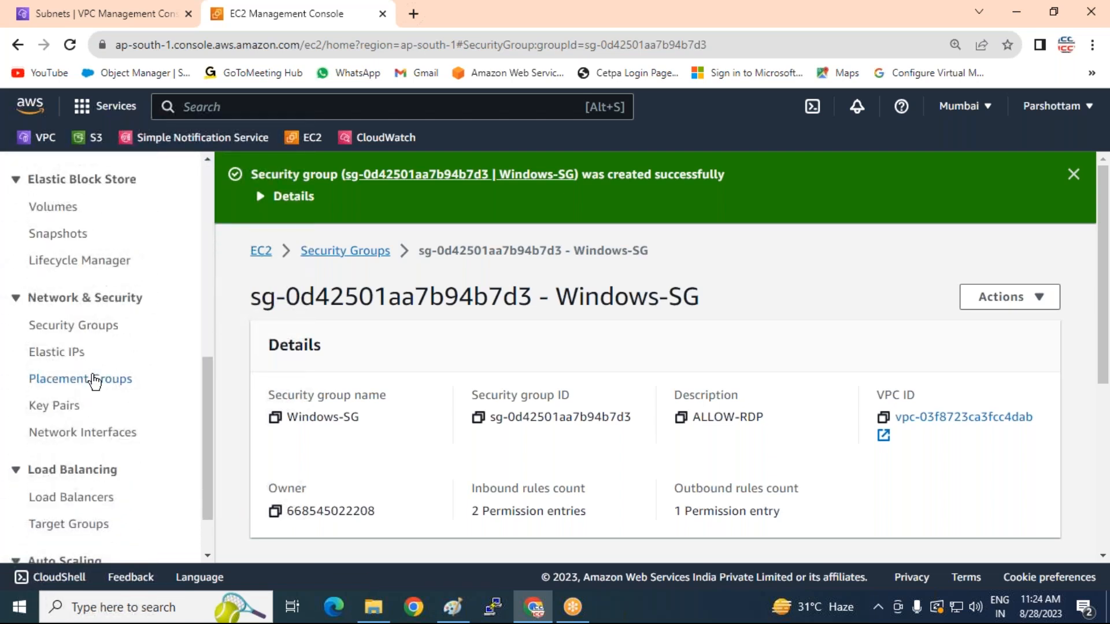
Select all four key pairs and delete them, confirming with 'delete'.
left_click(47, 406)
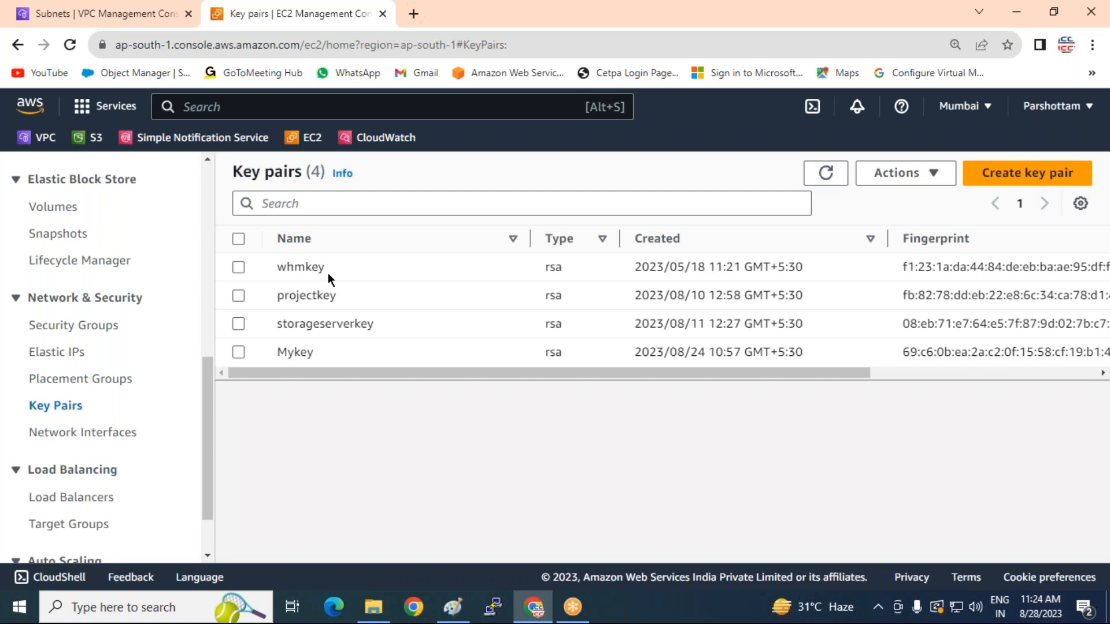
left_click(238, 239)
left_click(905, 173)
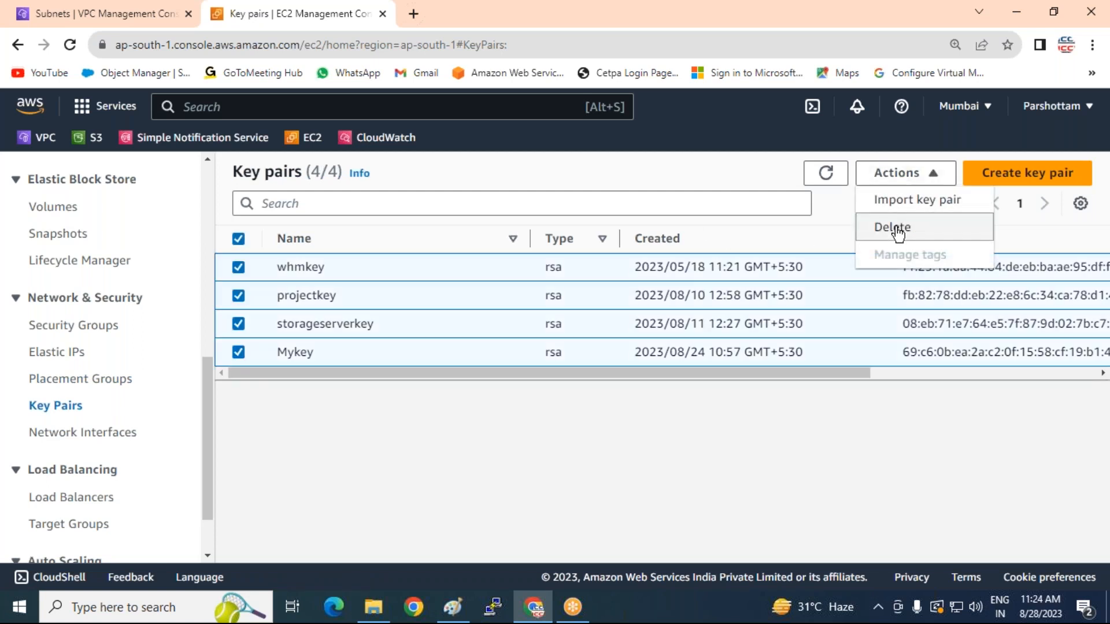
left_click(896, 231)
left_click(598, 373)
type("de")
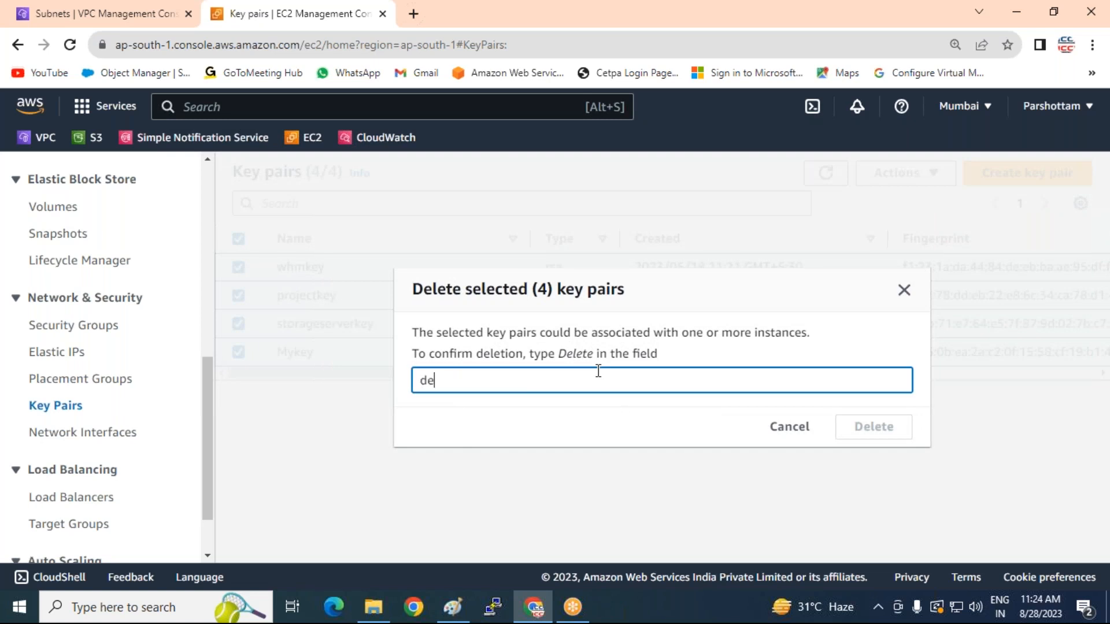
type("lete")
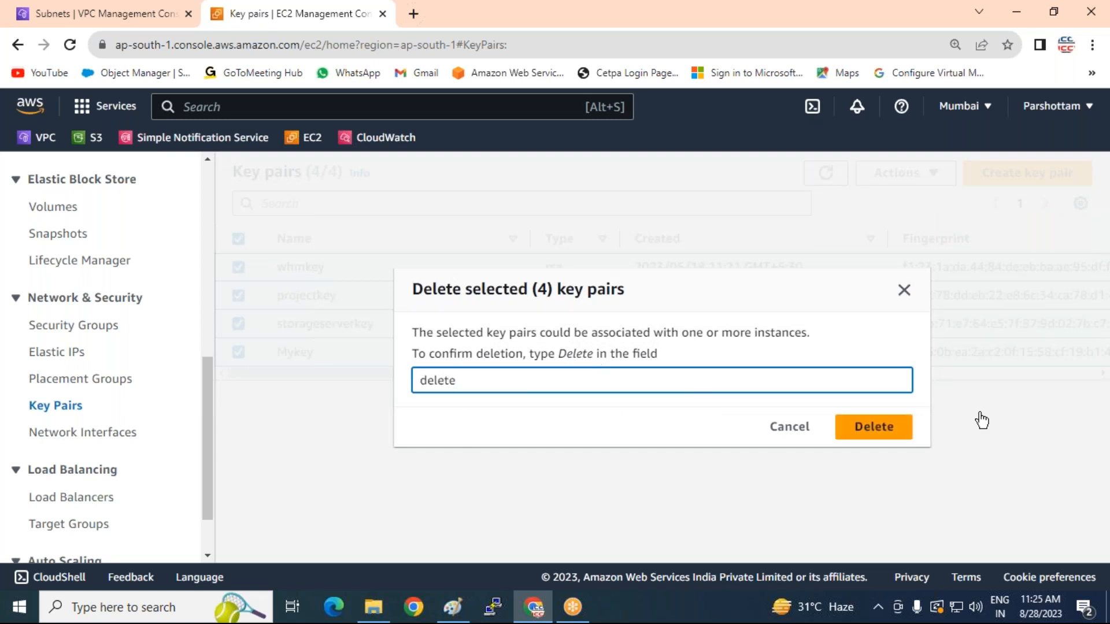
left_click(870, 428)
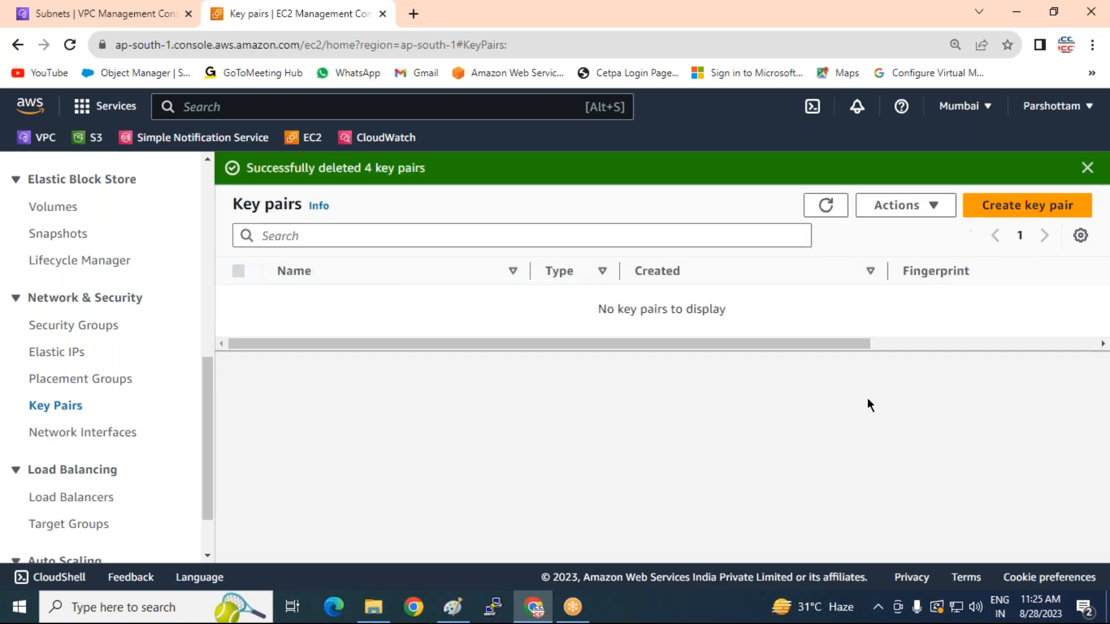
Create key pair Whmkeysp23 in .pem format, then go to the Instances list.
left_click(1003, 205)
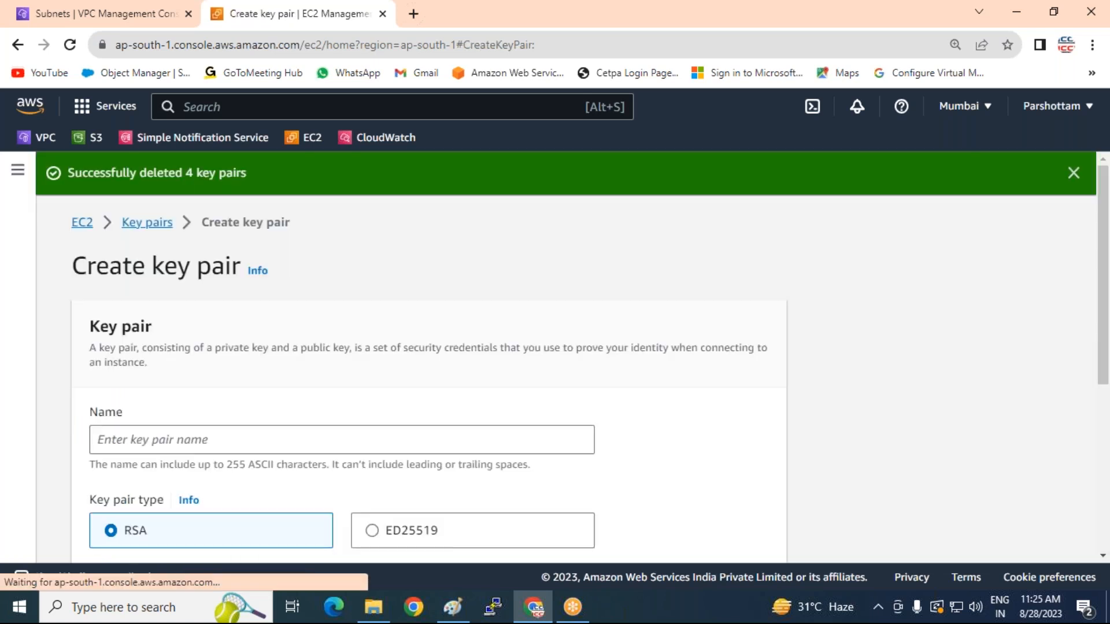
left_click(168, 447)
type("Whmk")
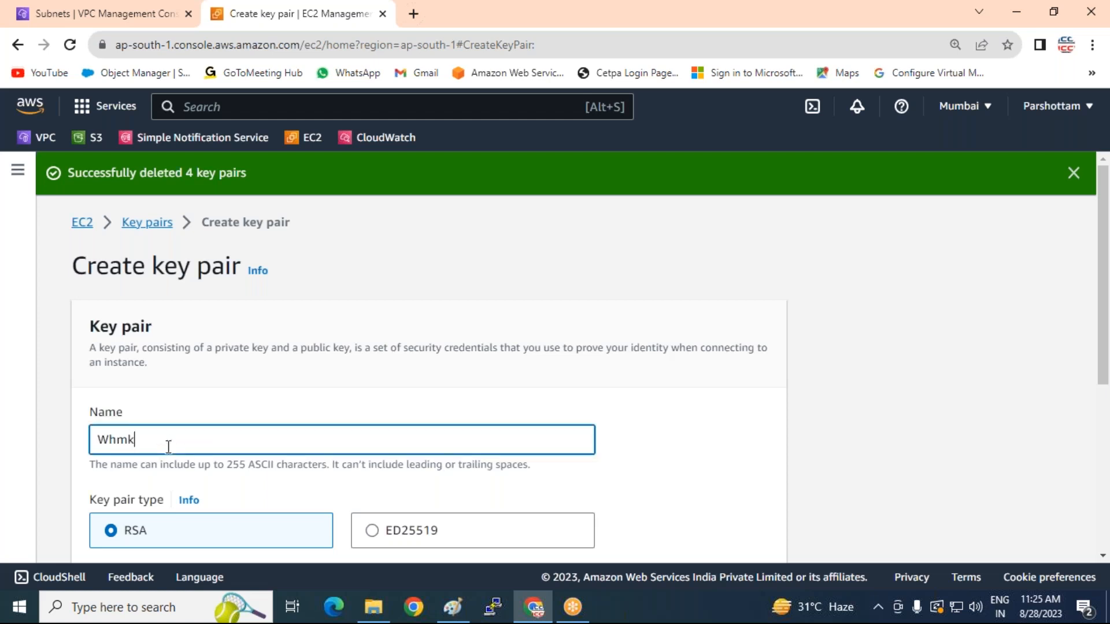
type("eysp23")
scroll(166, 426, "down", 4)
left_click(95, 356)
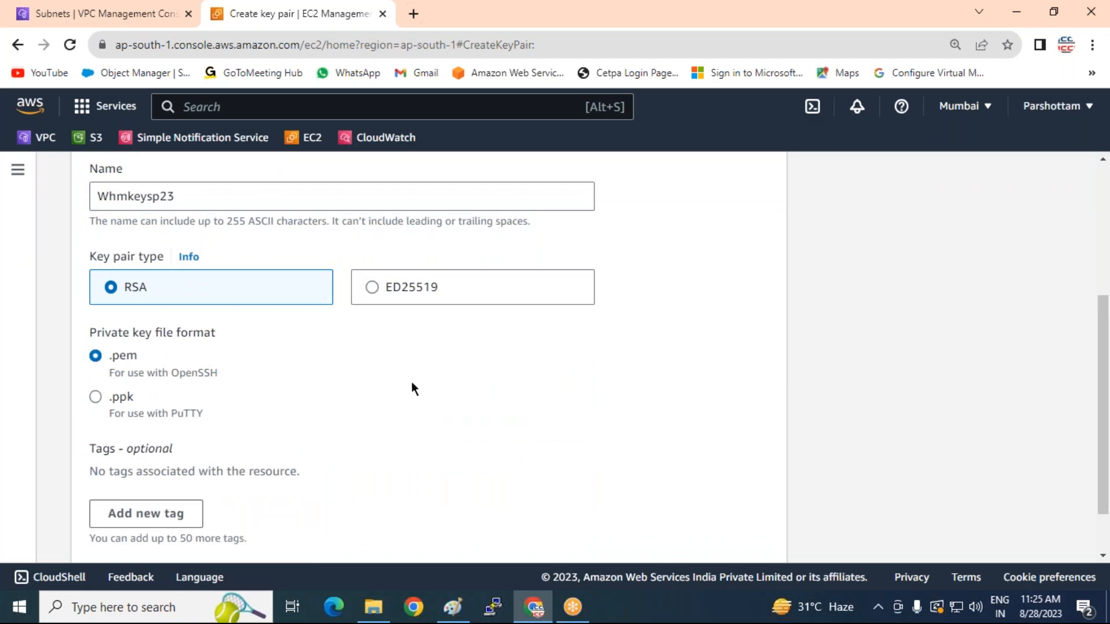
scroll(412, 381, "down", 1)
left_click(703, 529)
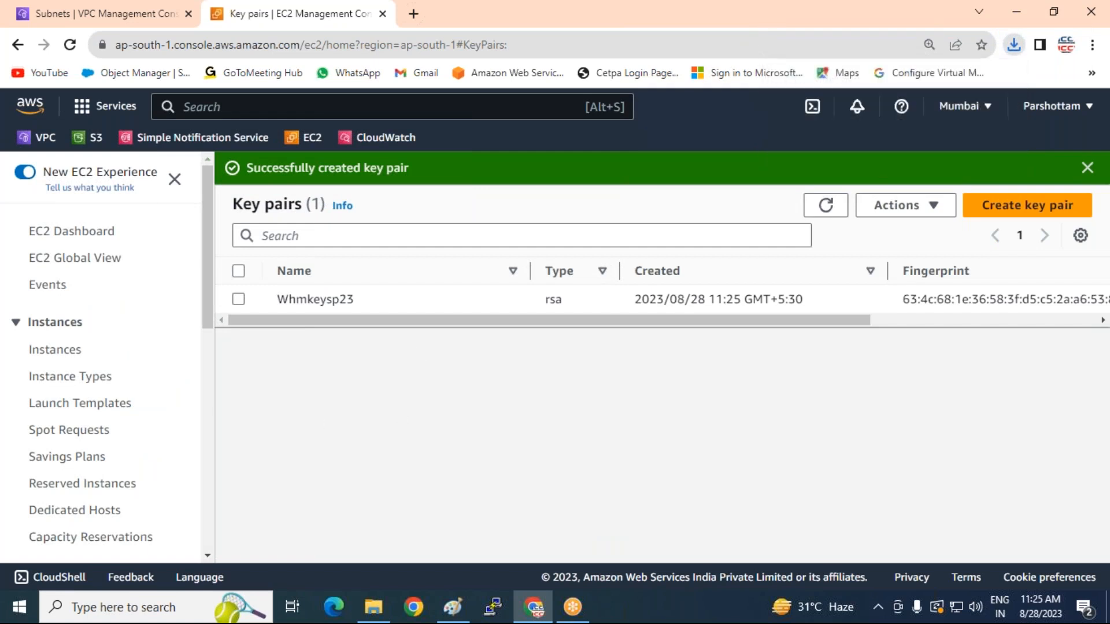
left_click(55, 350)
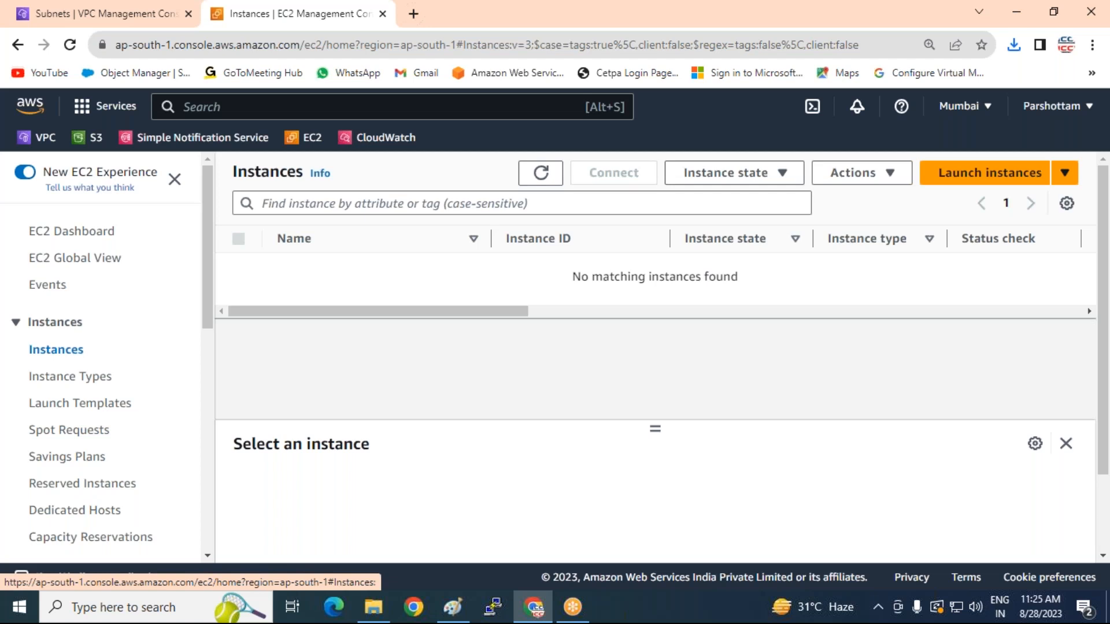
Start a new instance launch and name it Windows-Server.
left_click(974, 174)
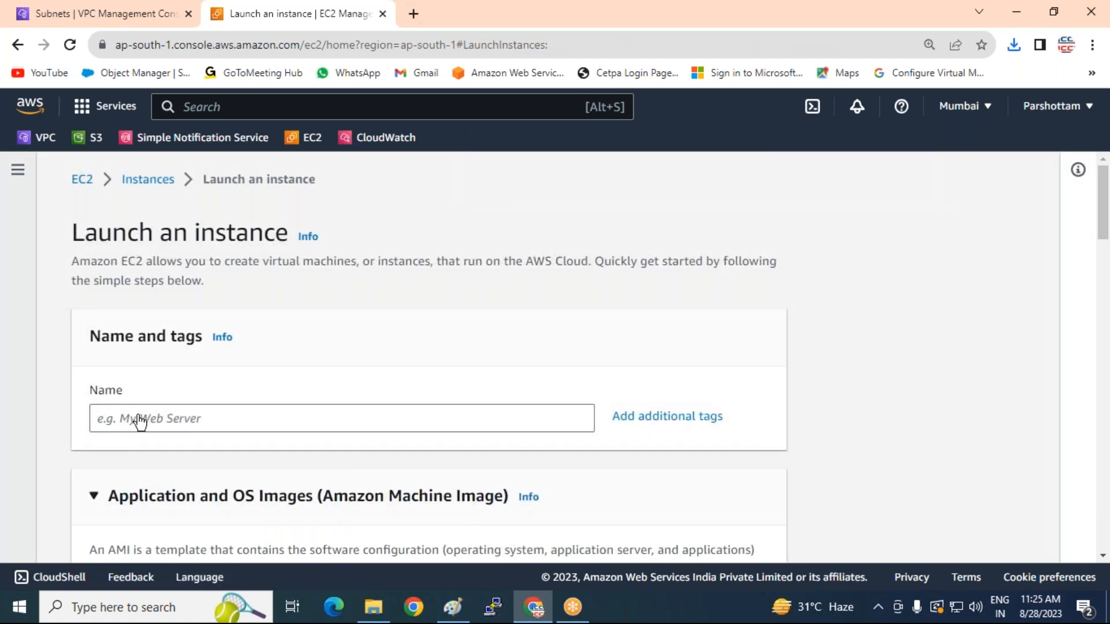
left_click(134, 415)
type("Windows-")
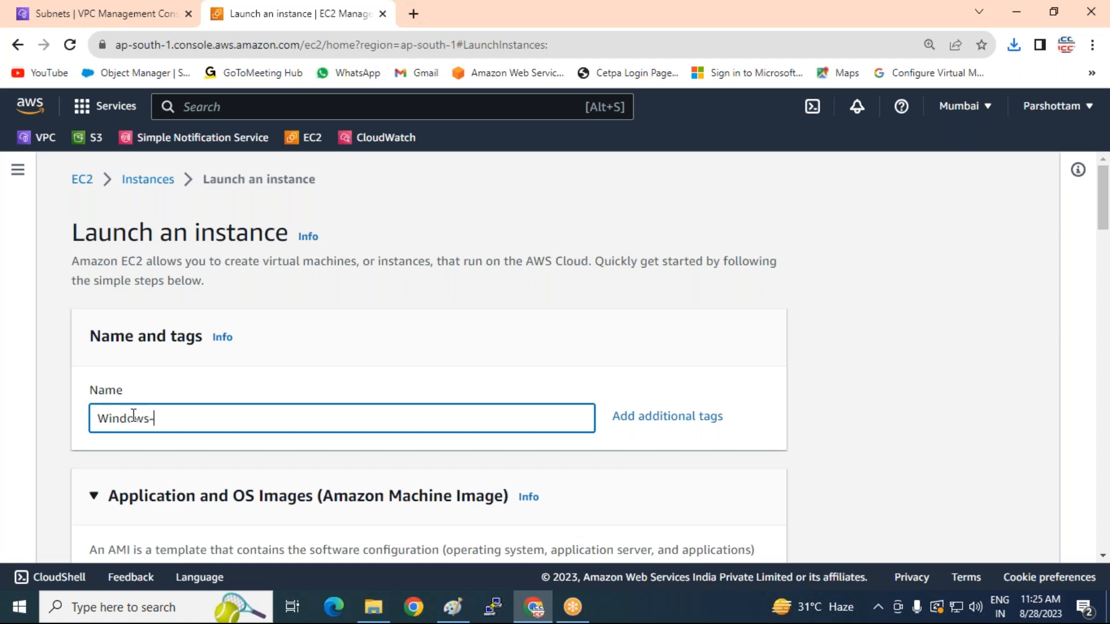
type("Server")
scroll(743, 426, "down", 5)
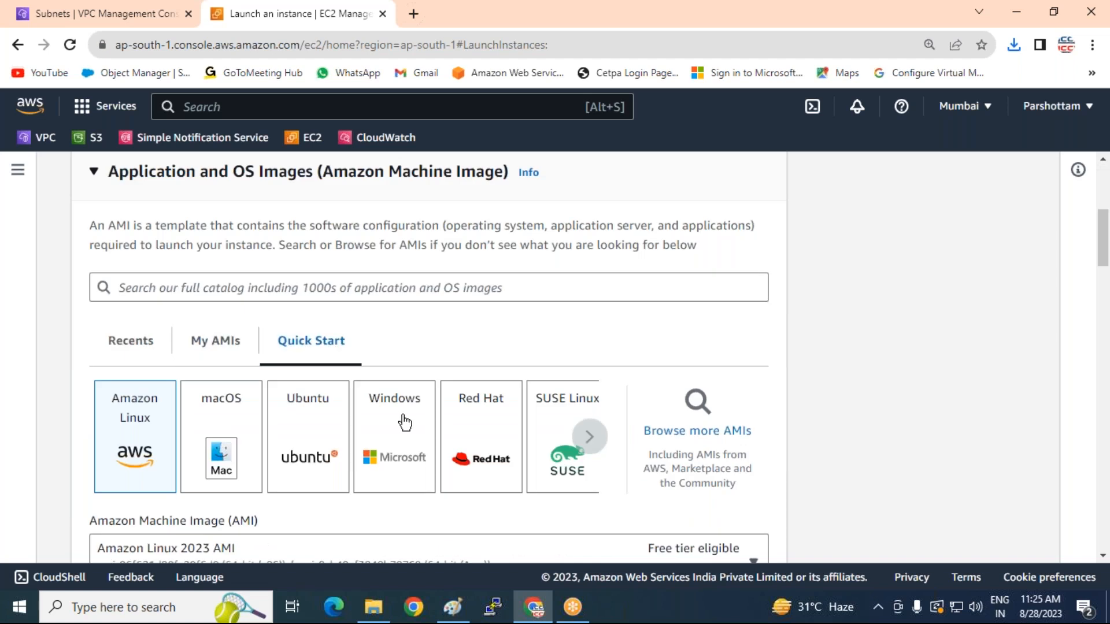
Choose the Windows image Microsoft Windows Server 2016 Base as the AMI.
left_click(426, 416)
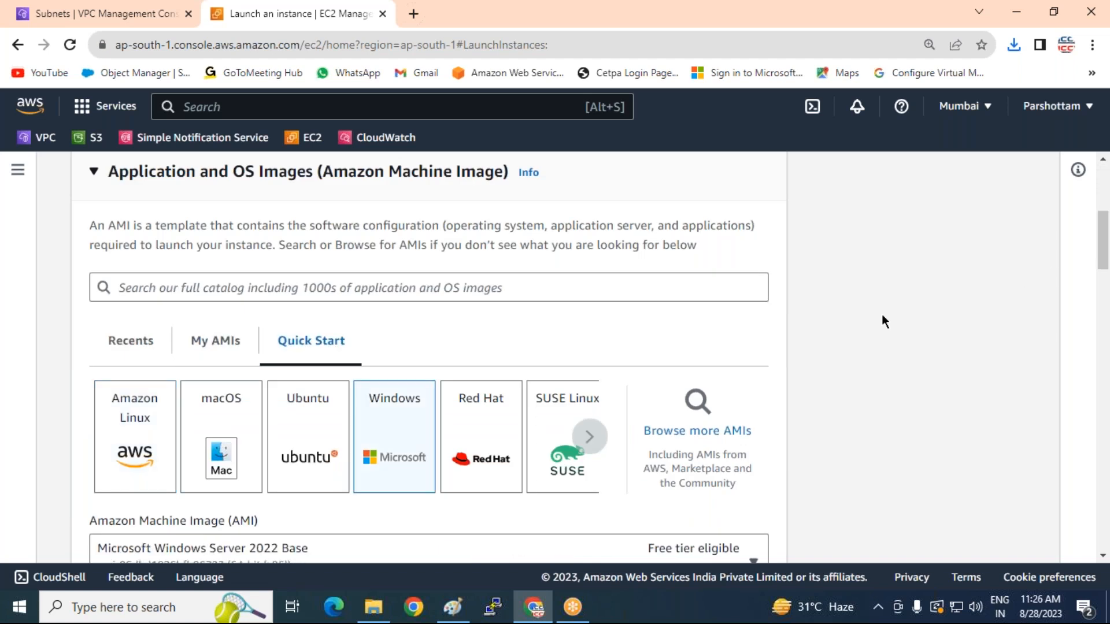
scroll(877, 342, "down", 4)
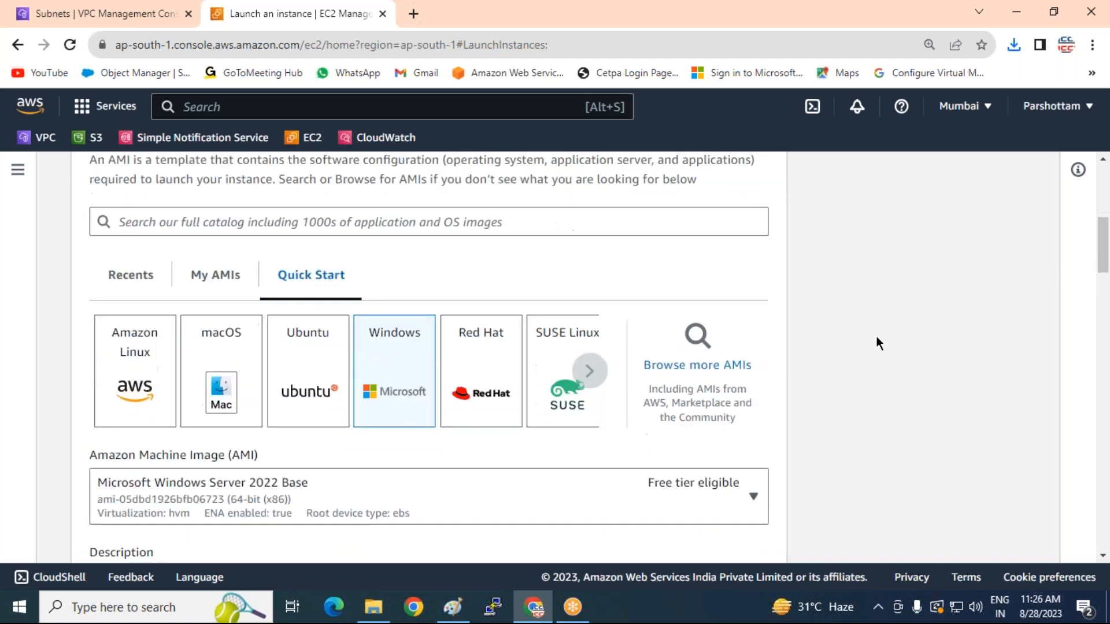
left_click(746, 318)
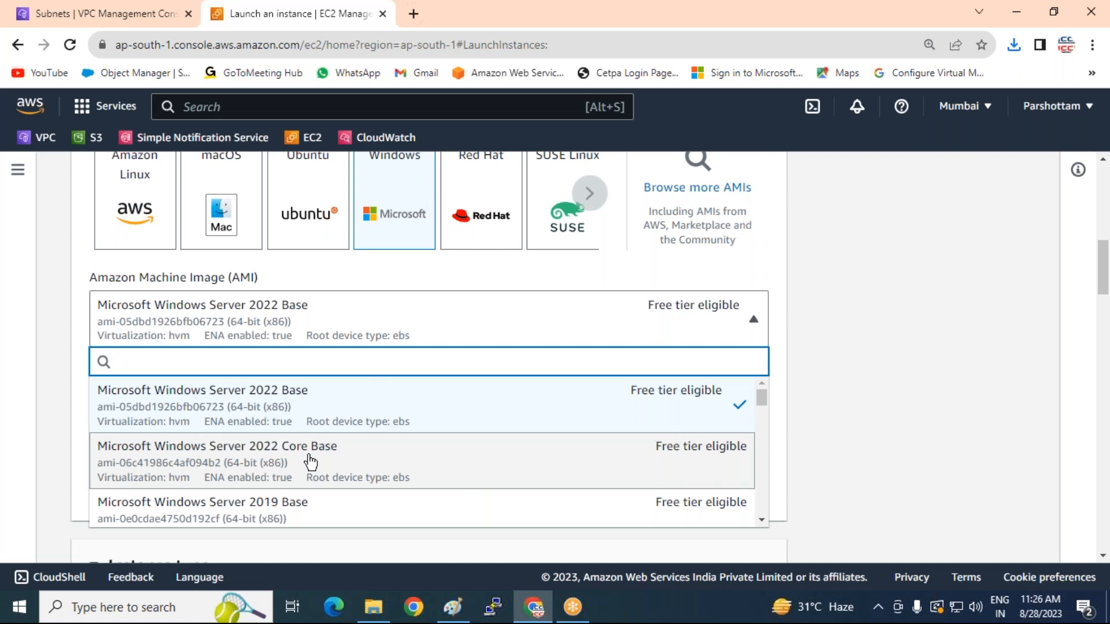
scroll(311, 461, "down", 2)
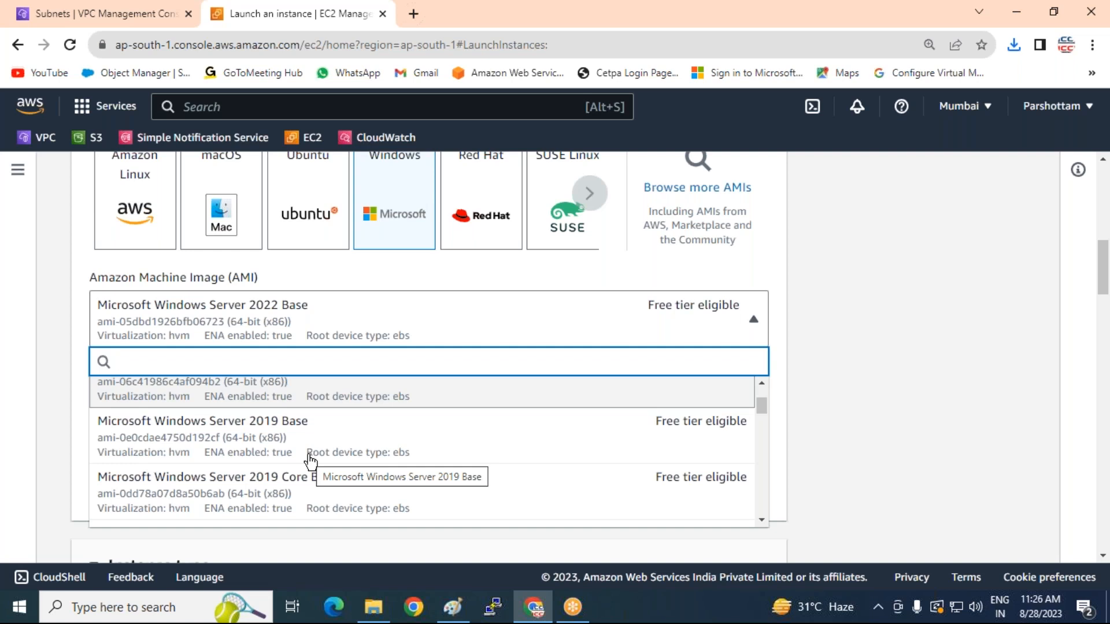
scroll(310, 459, "down", 3)
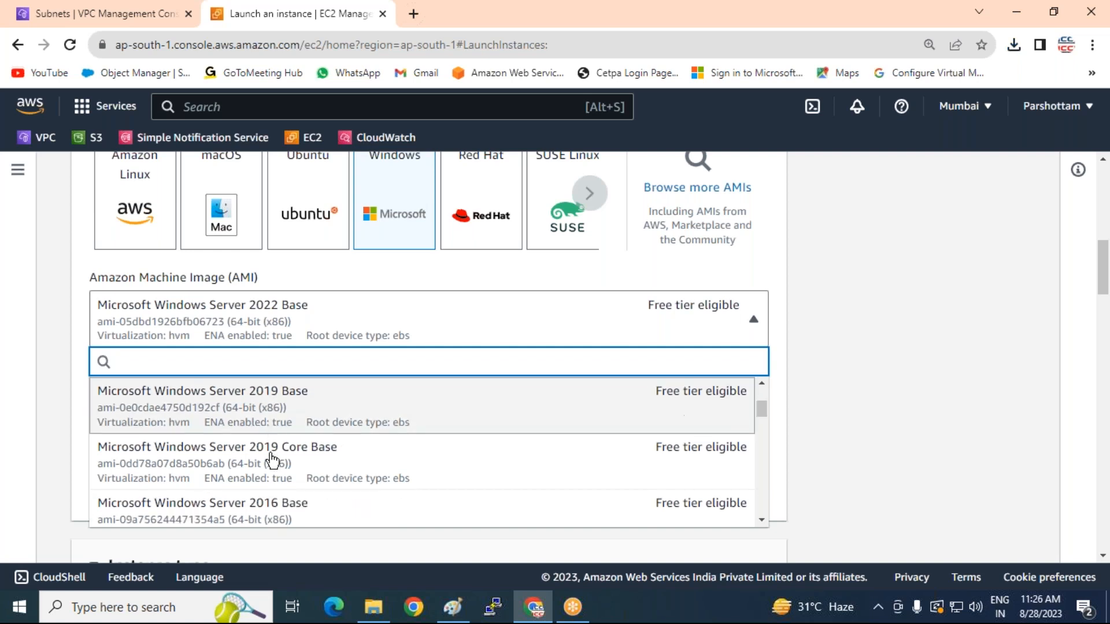
scroll(278, 455, "up", 2)
scroll(281, 448, "up", 3)
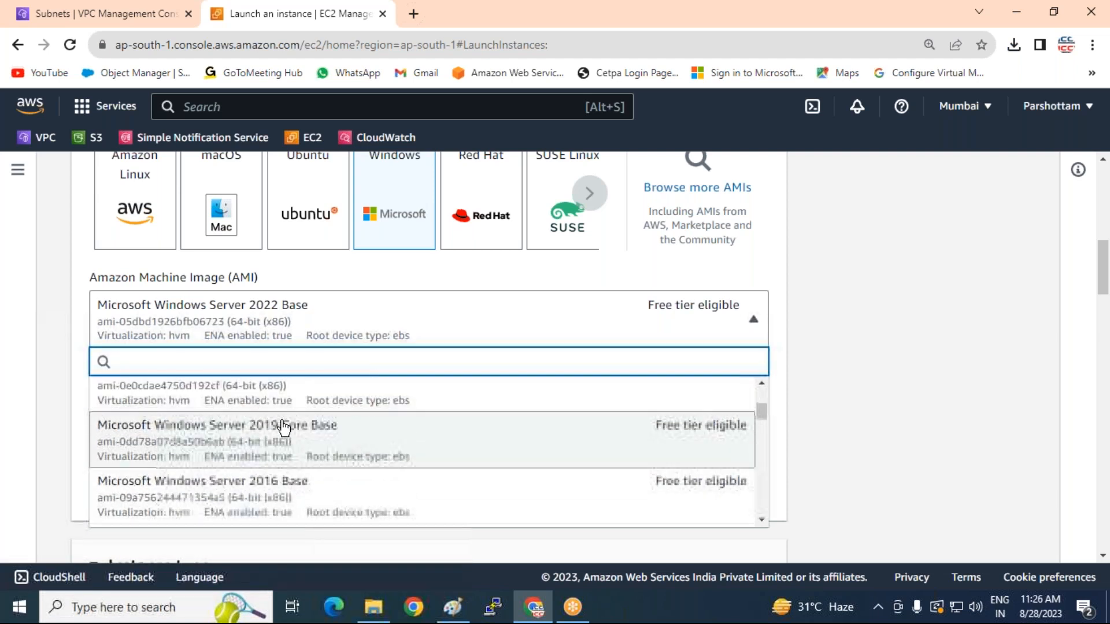
scroll(284, 457, "up", 2)
scroll(283, 456, "down", 3)
scroll(291, 462, "down", 2)
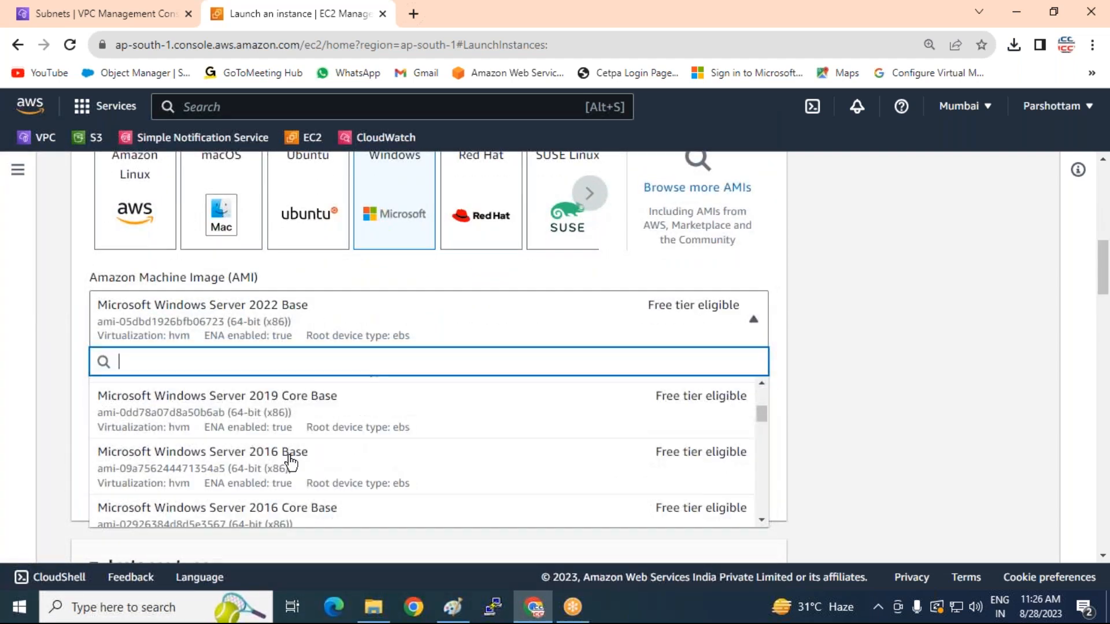
left_click(291, 462)
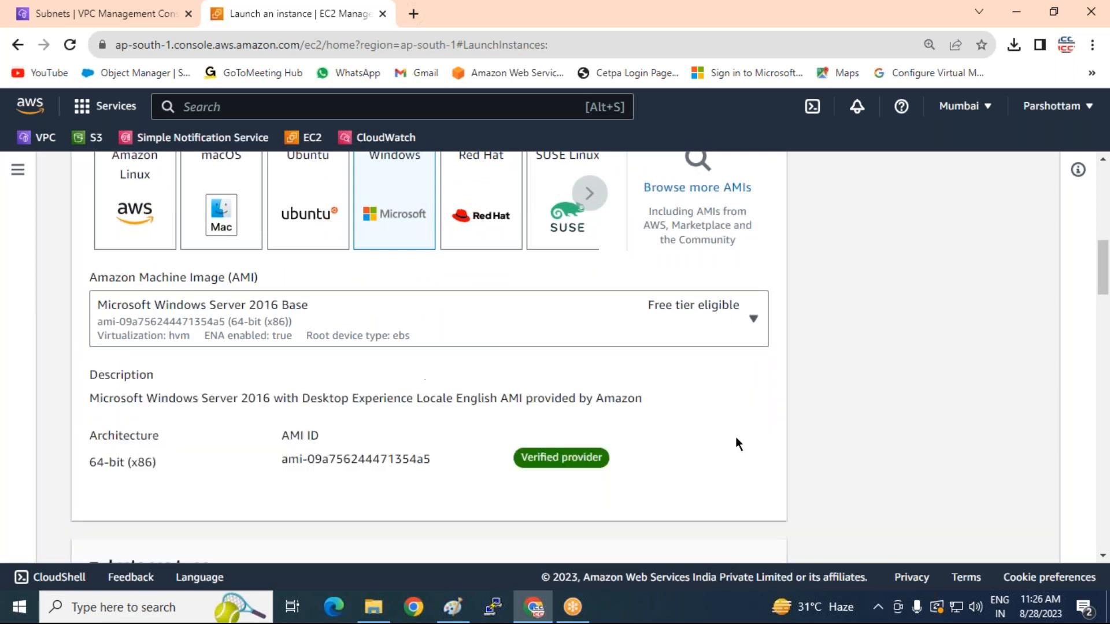
Select Whmkeysp23 as the login key pair.
scroll(862, 381, "down", 7)
scroll(271, 313, "up", 1)
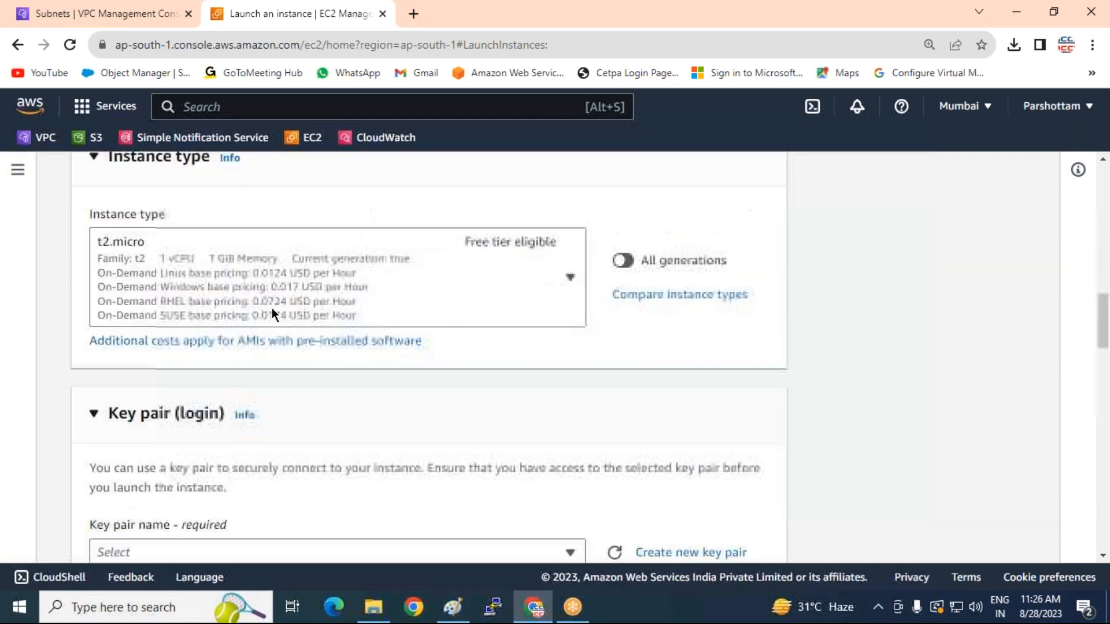
scroll(211, 285, "down", 3)
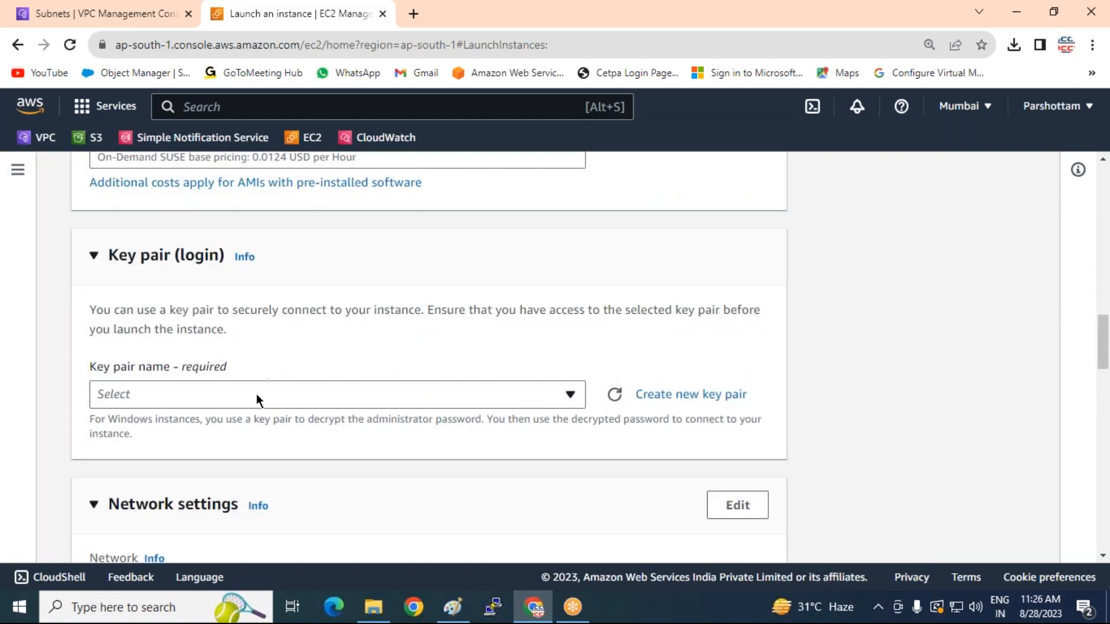
left_click(256, 394)
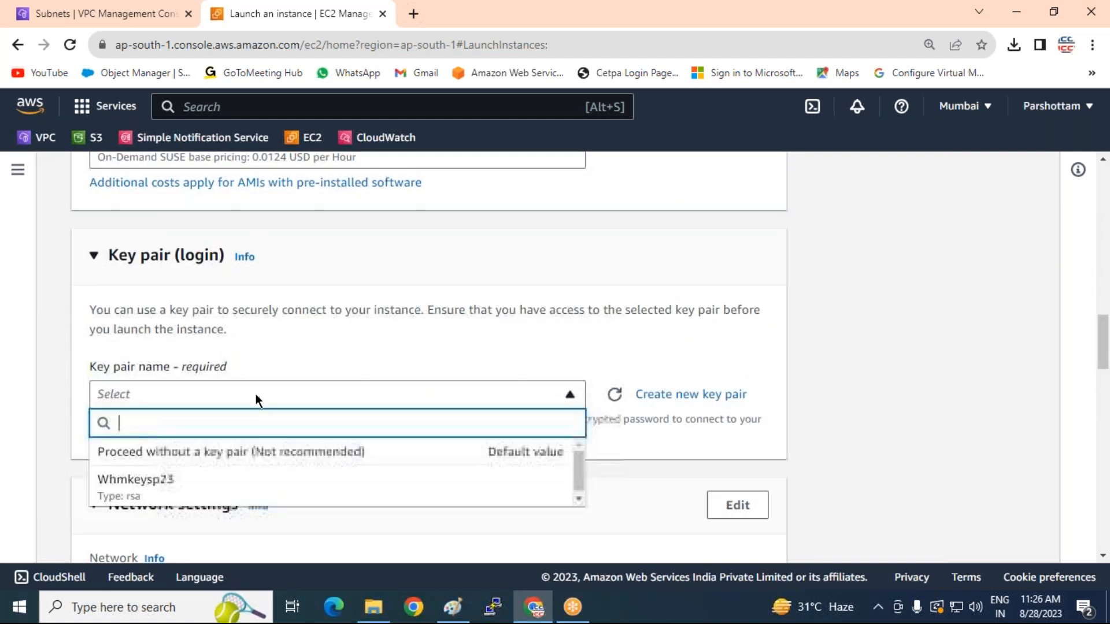
left_click(165, 488)
Put the instance in the Iccpinfotech VPC's Sub1-Developer subnet.
scroll(265, 382, "down", 4)
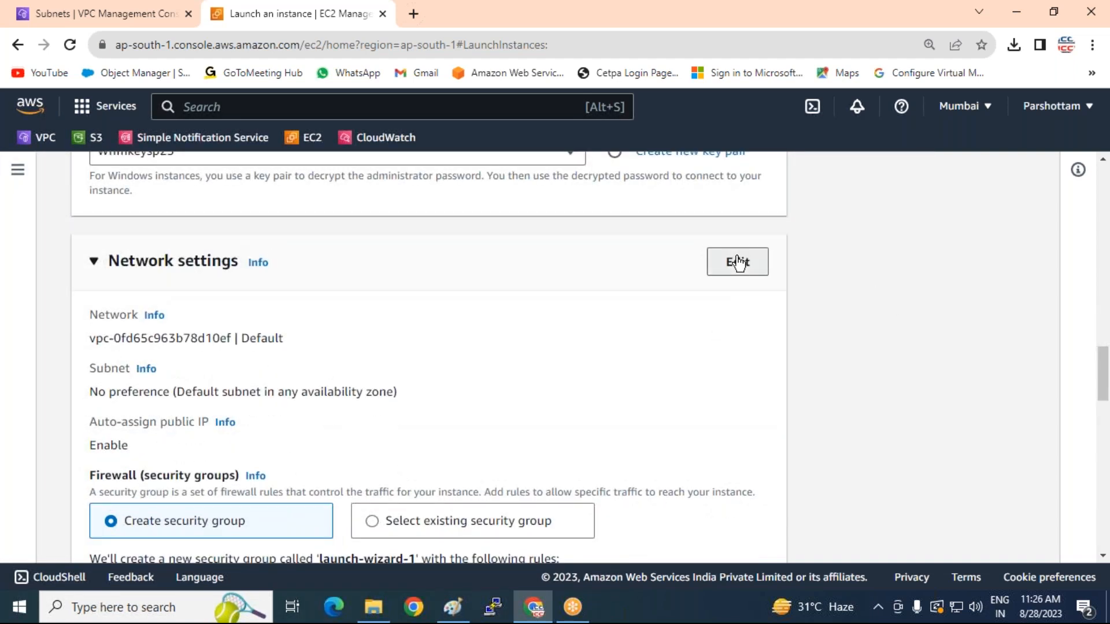
left_click(737, 263)
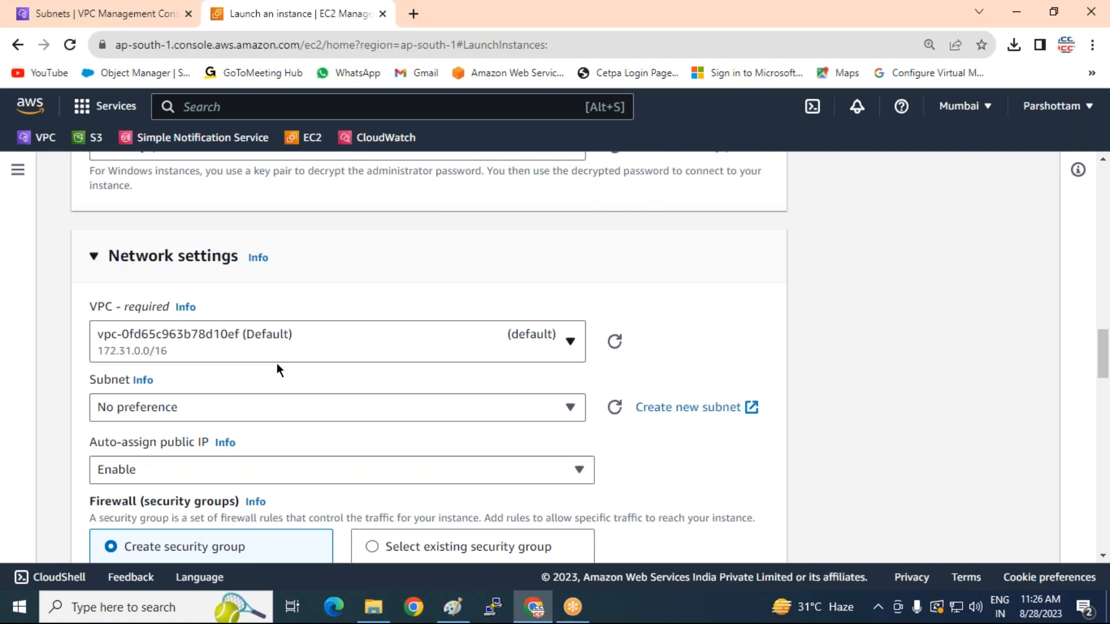
scroll(276, 362, "down", 1)
left_click(273, 328)
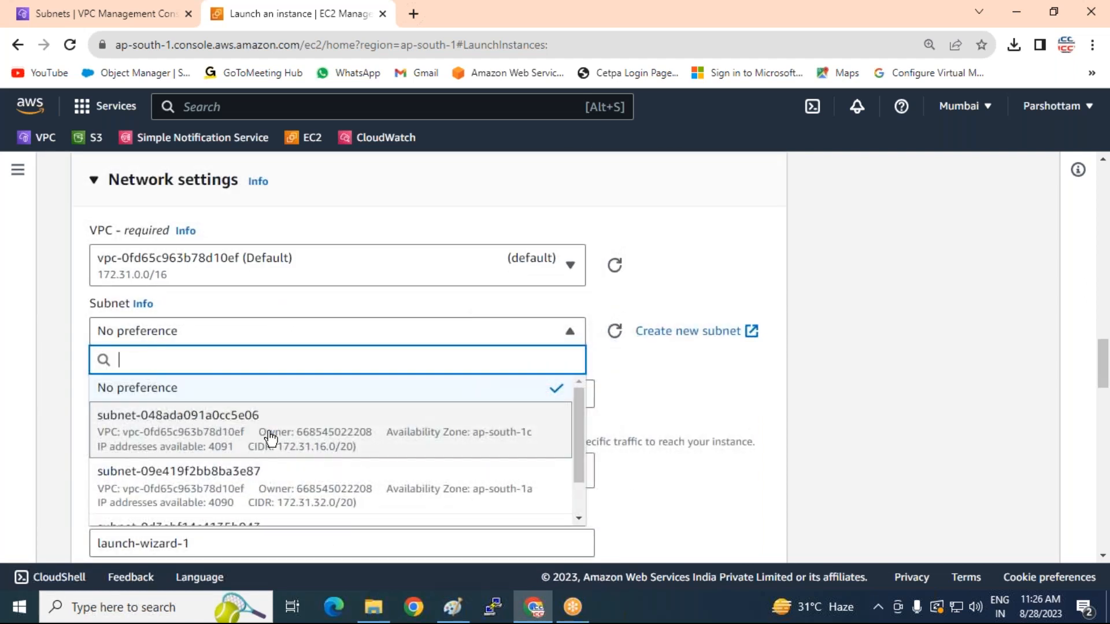
scroll(532, 470, "down", 1)
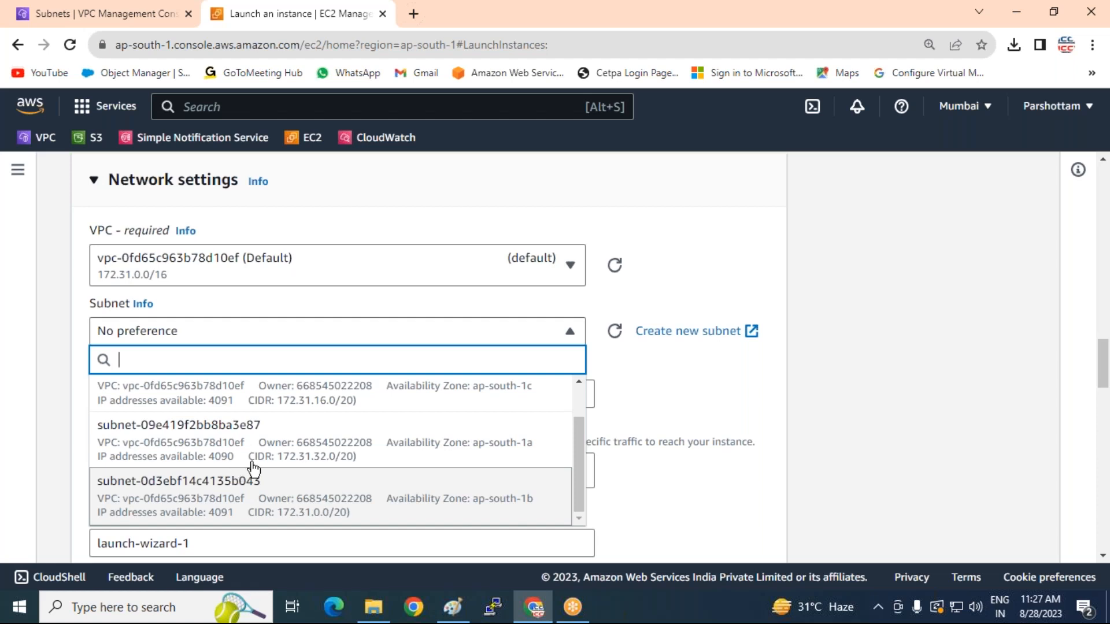
left_click(365, 276)
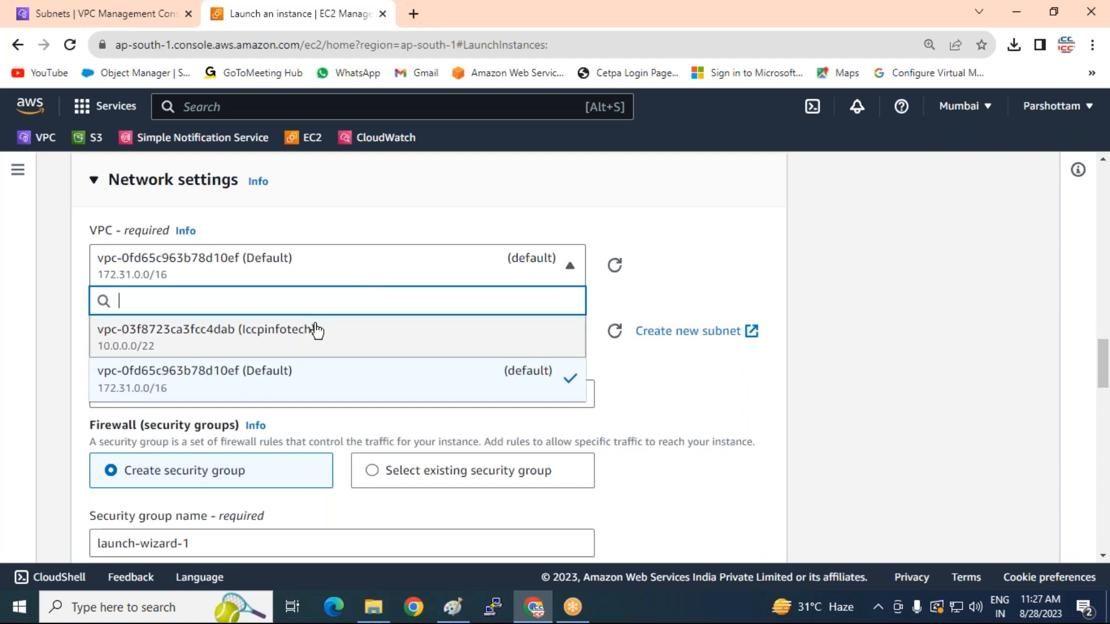
left_click(292, 337)
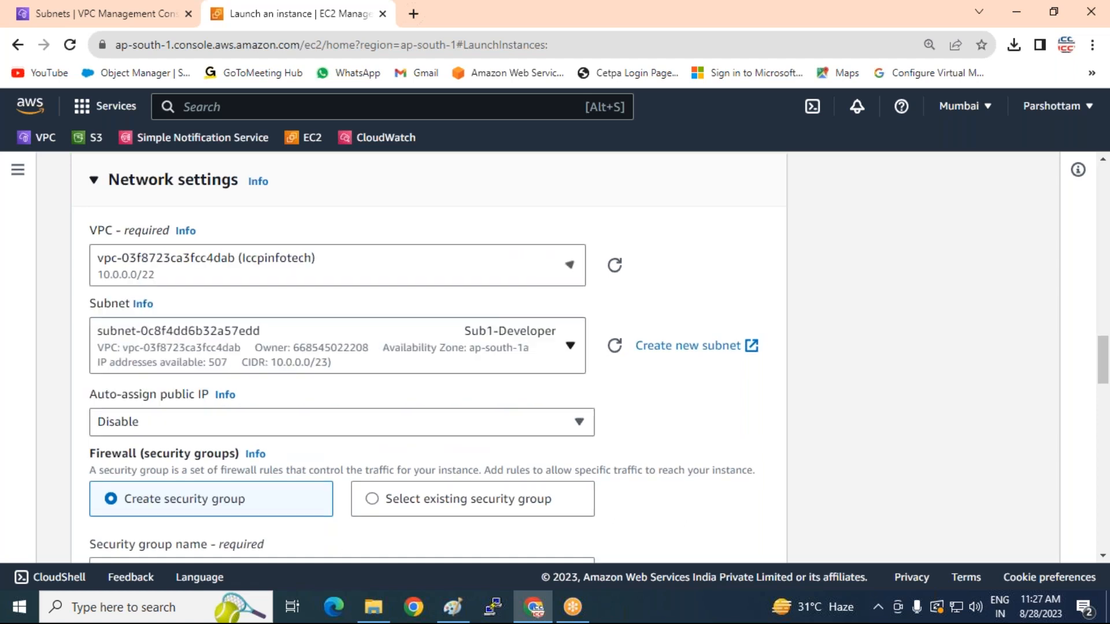
scroll(567, 313, "down", 1)
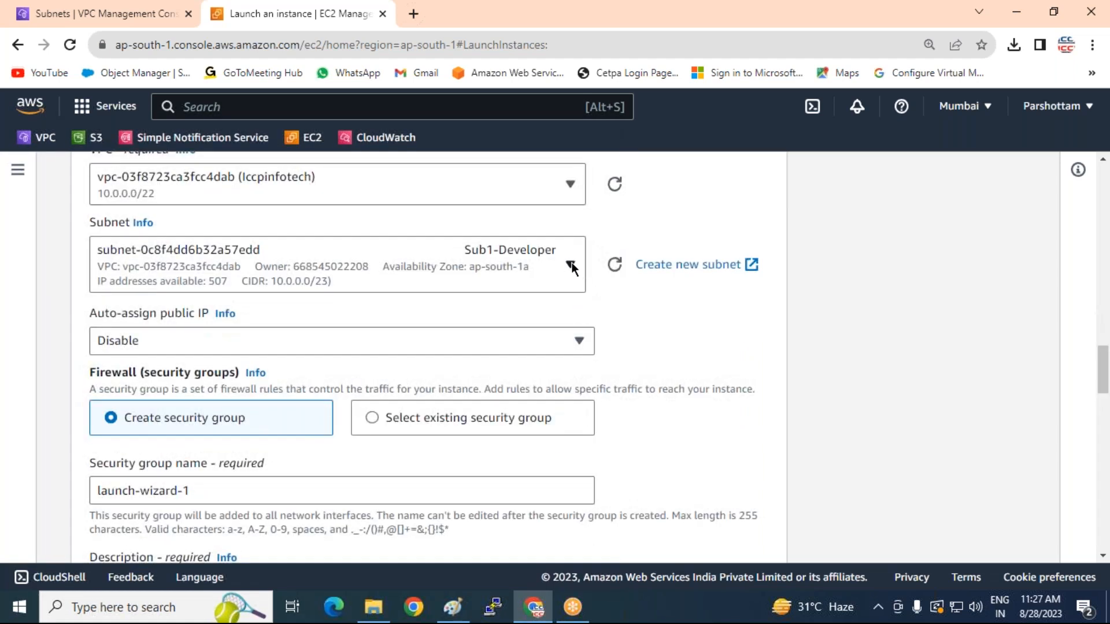
left_click(571, 266)
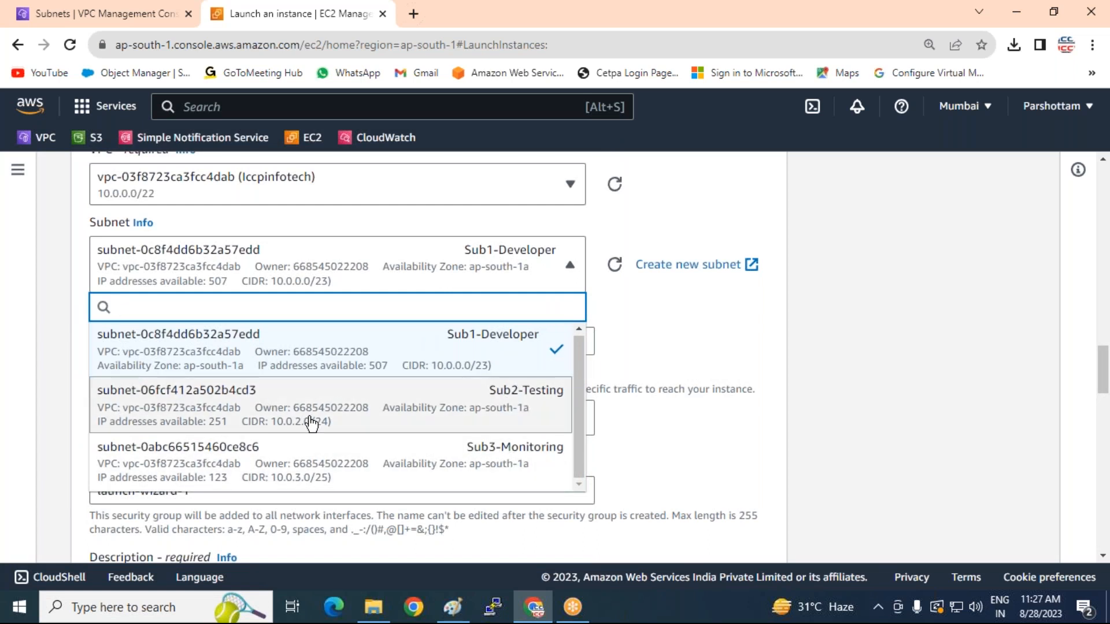
scroll(414, 411, "down", 1)
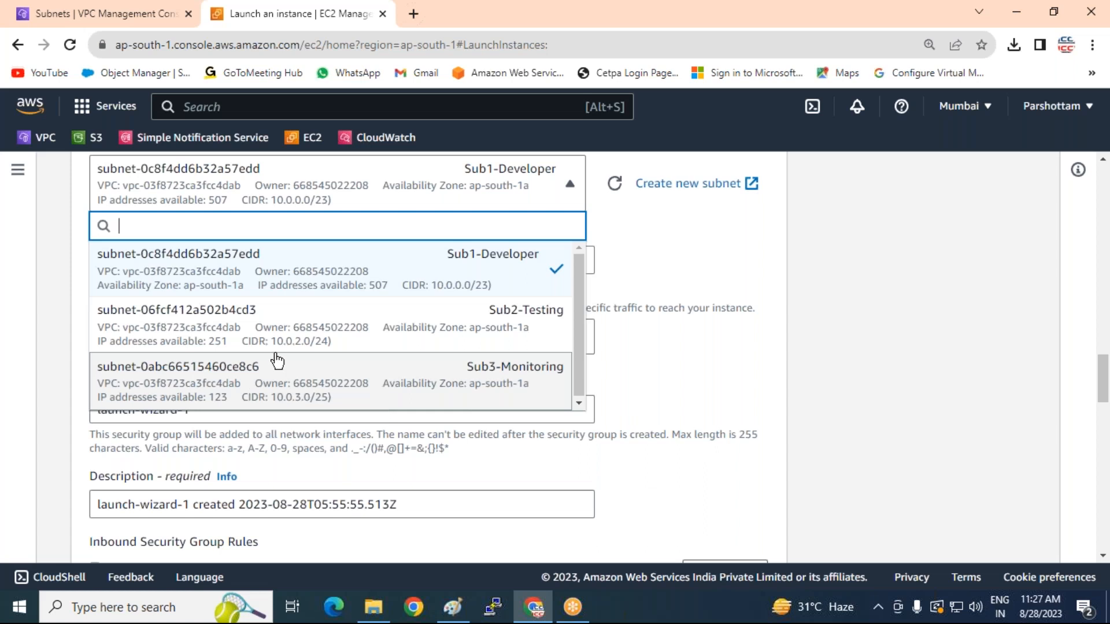
left_click(255, 282)
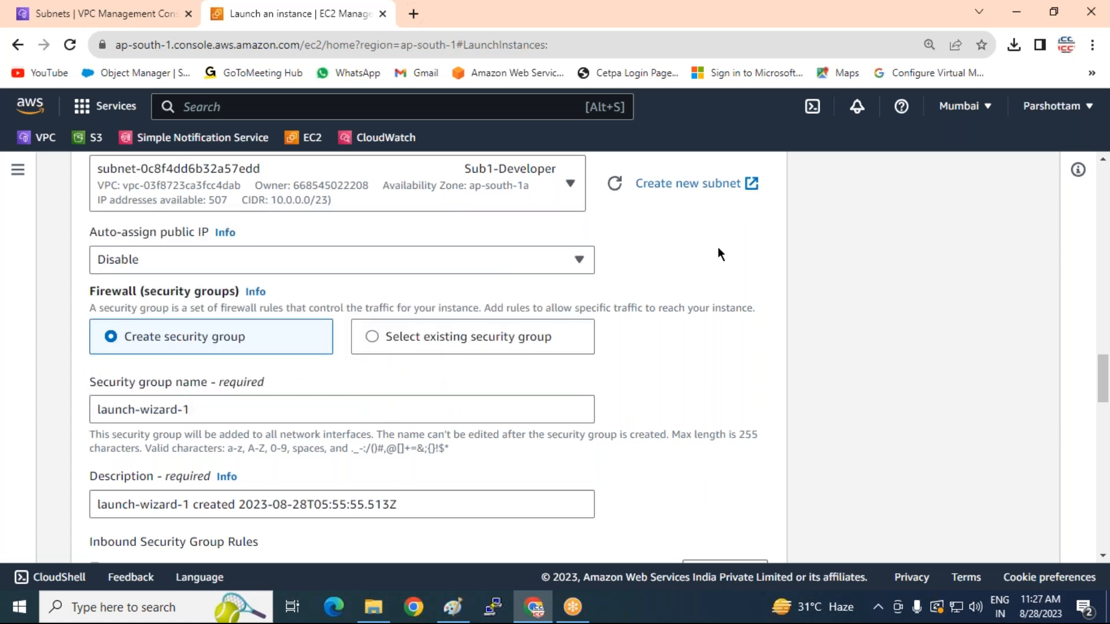
Enable auto-assign public IP and switch to an existing security group.
left_click(226, 265)
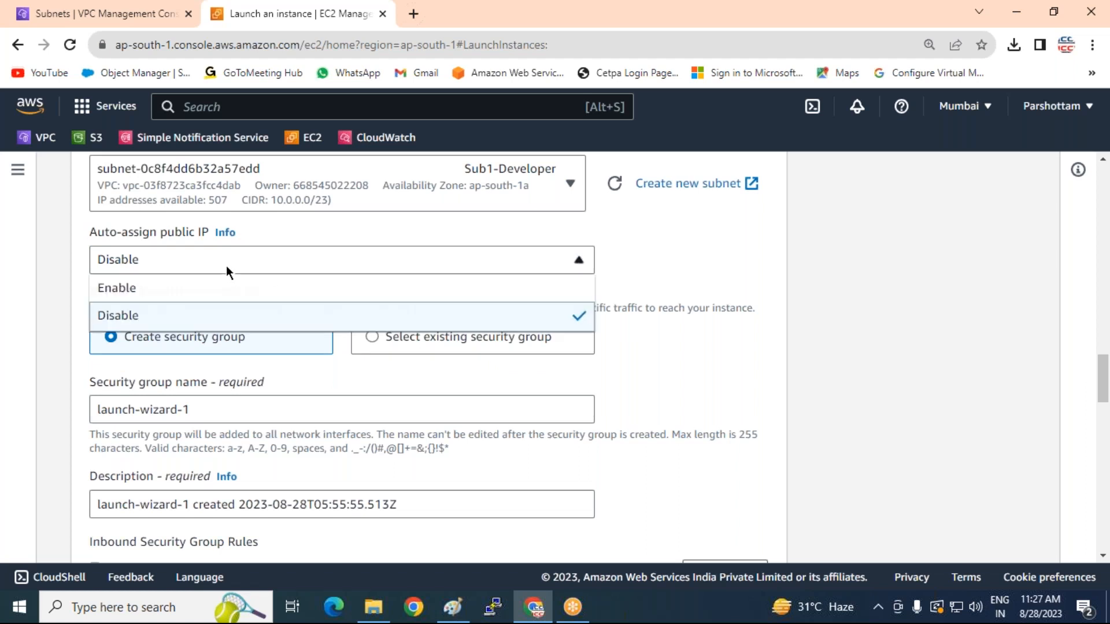
left_click(162, 291)
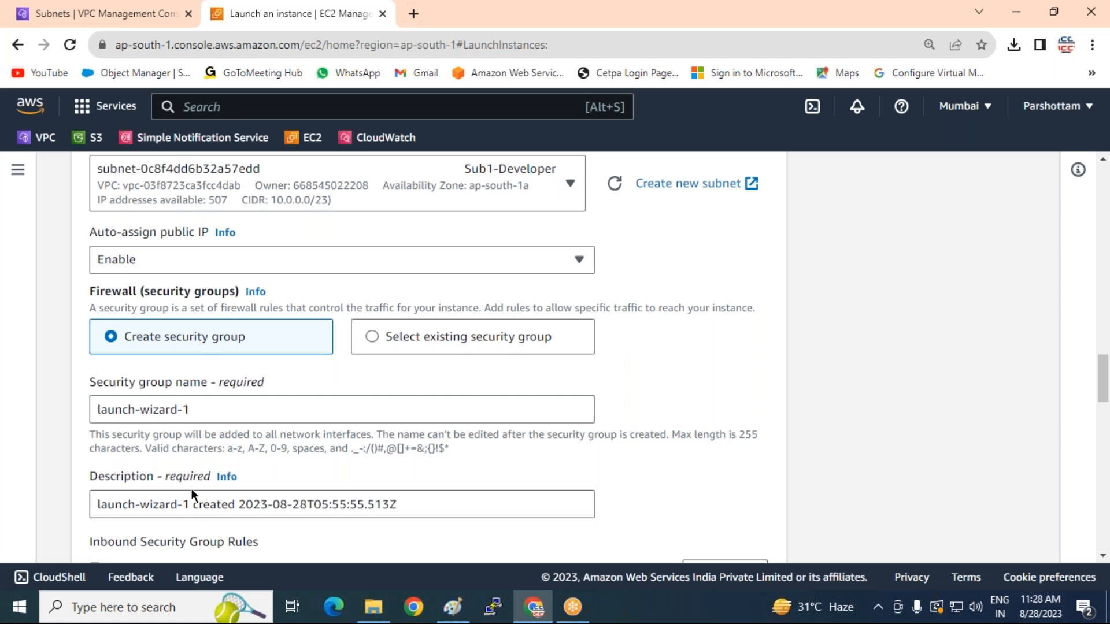
left_click(373, 338)
Attach the Windows-SG security group and launch the Windows-Server instance.
left_click(354, 411)
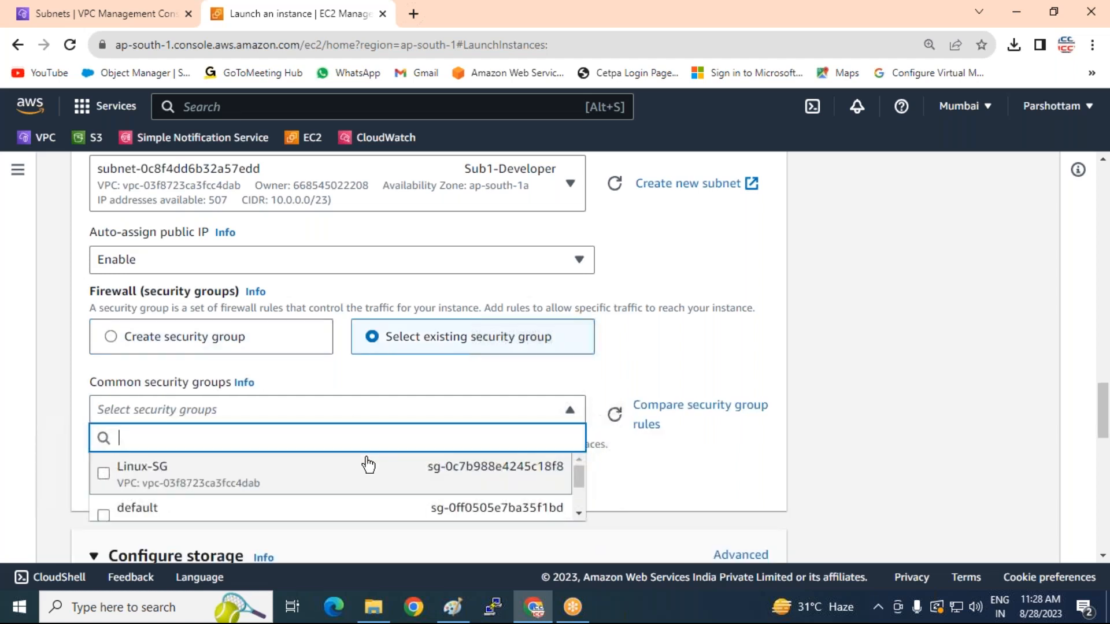
scroll(104, 477, "down", 3)
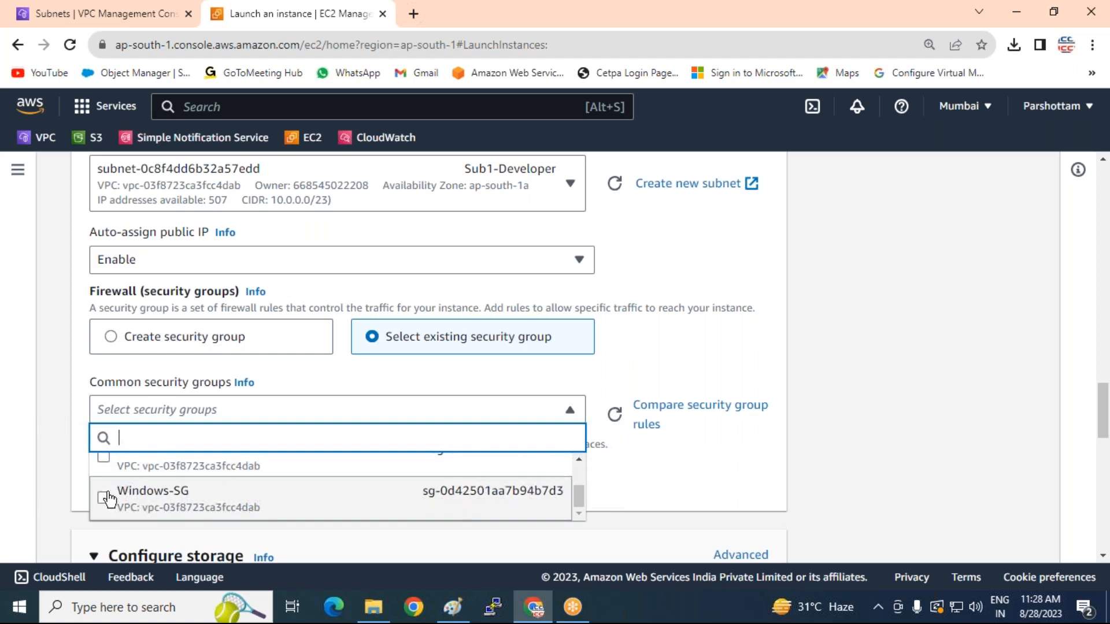
left_click(105, 500)
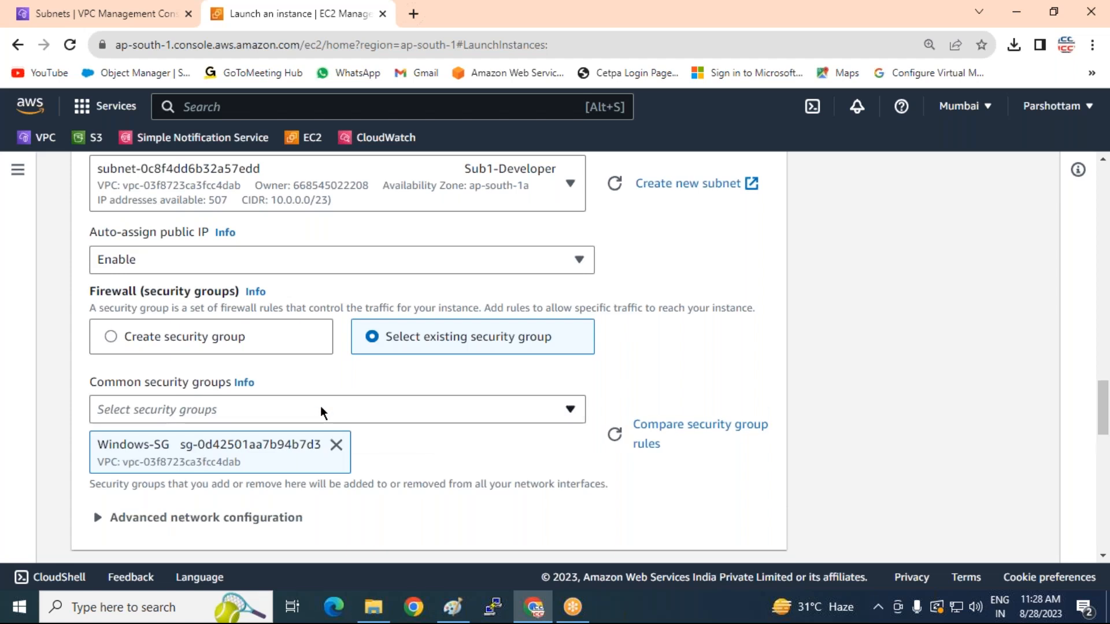
scroll(320, 408, "down", 5)
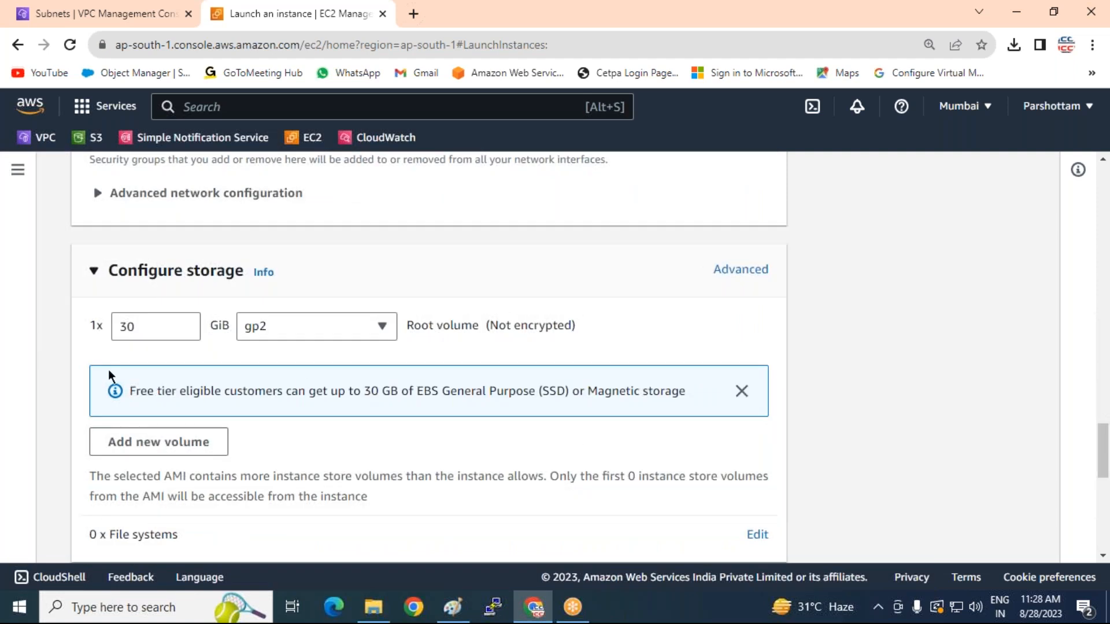
scroll(457, 411, "down", 5)
scroll(457, 409, "down", 3)
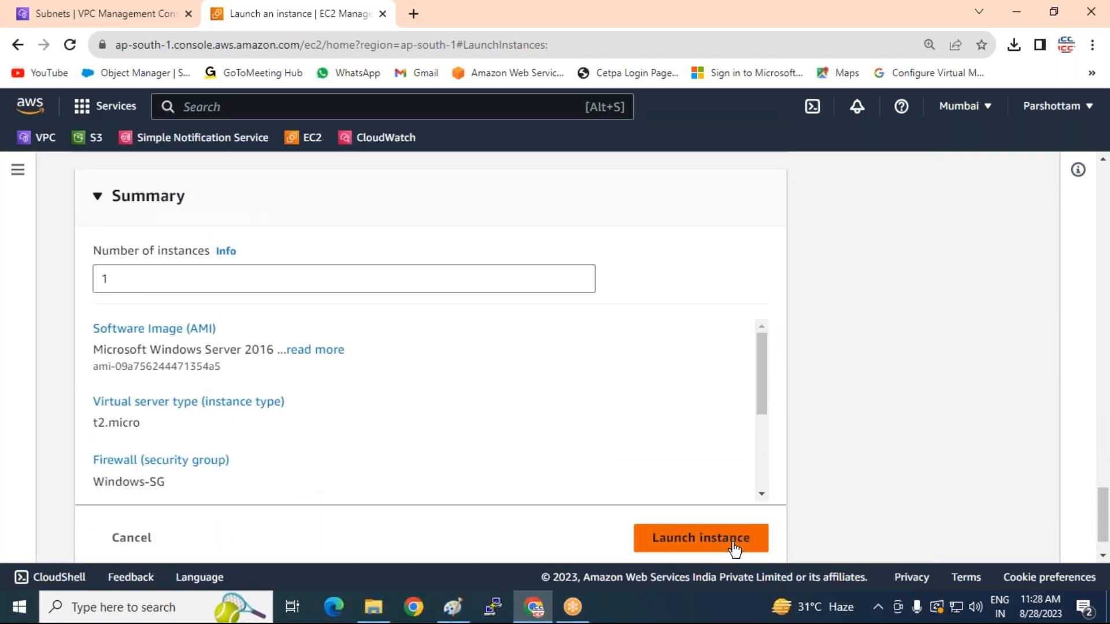
left_click(734, 546)
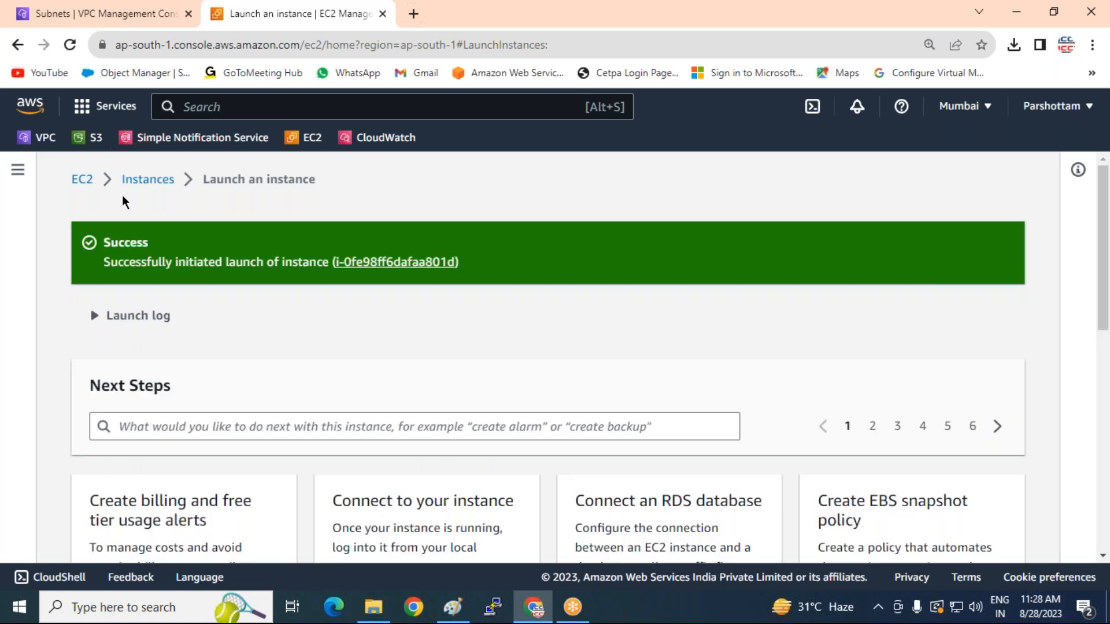
Check the Instances list and start a fresh instance launch.
left_click(149, 181)
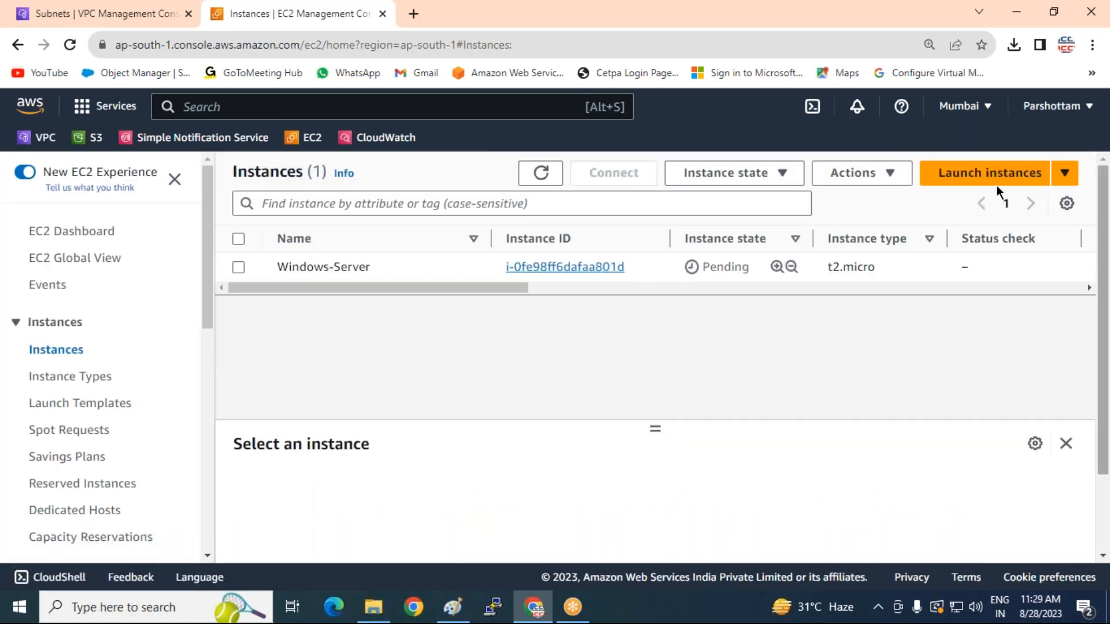
left_click(996, 184)
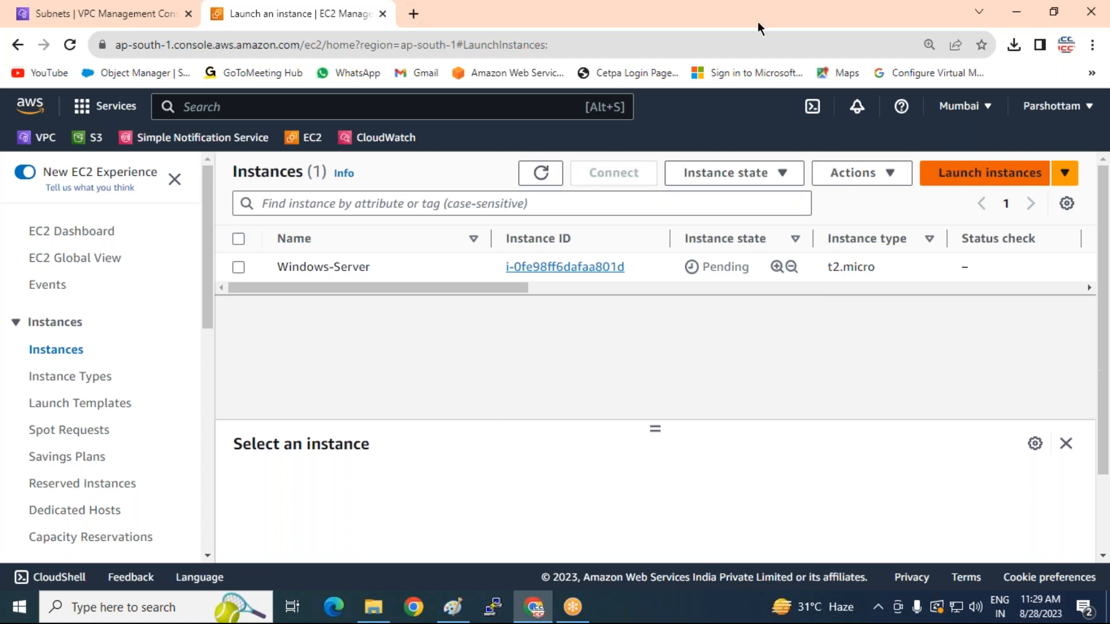
left_click(956, 171)
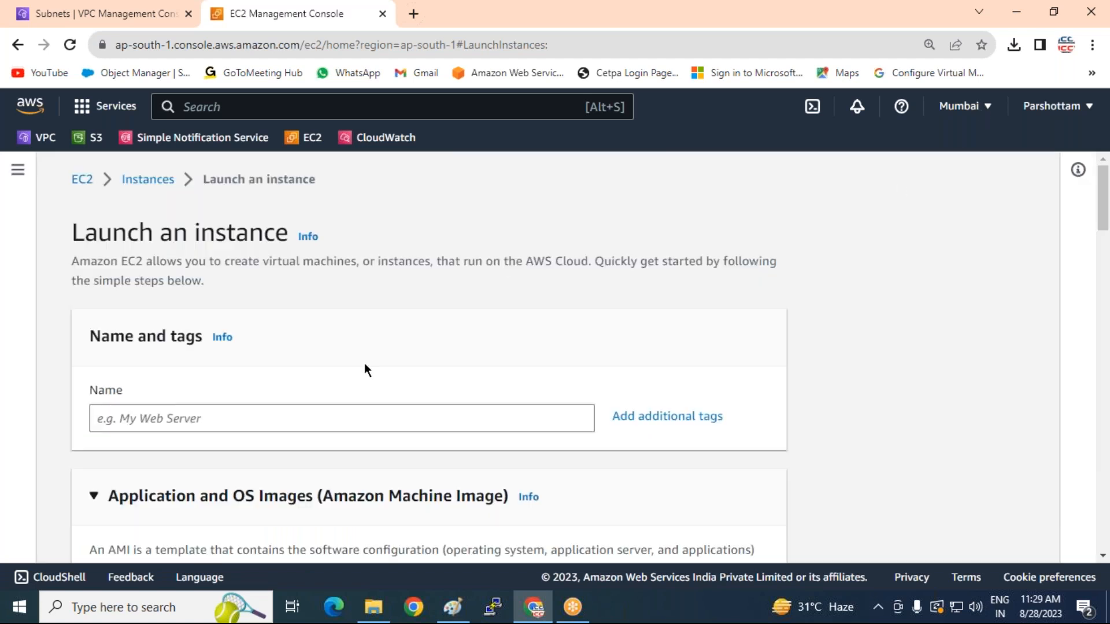
Name the new instance Linux-Server, keeping the Amazon Linux image.
left_click(273, 416)
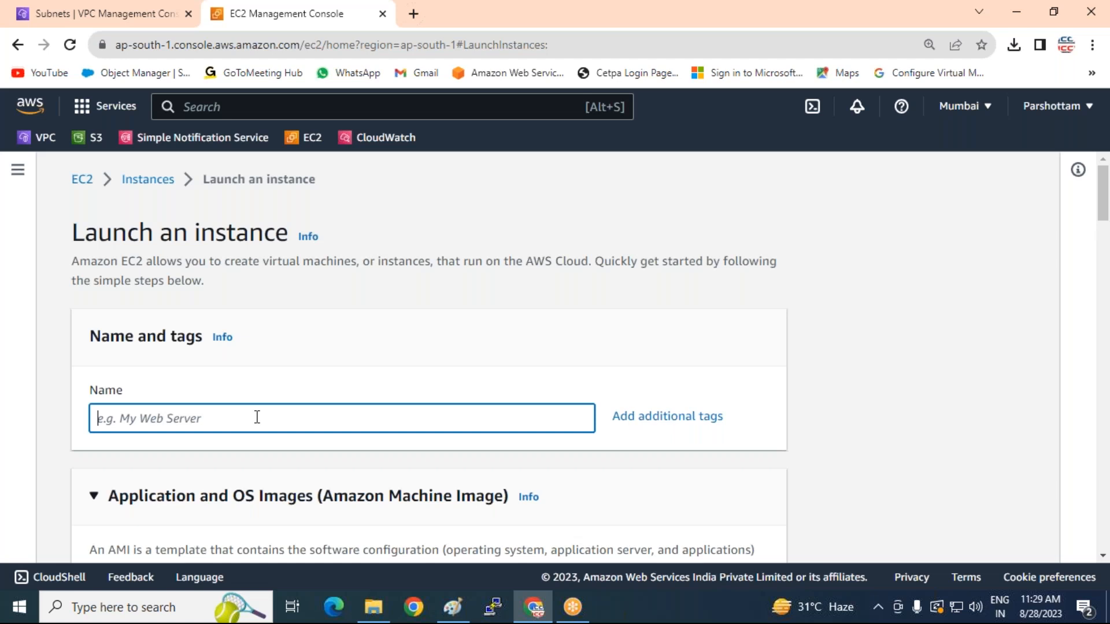
type("Linux-Server")
scroll(104, 457, "down", 5)
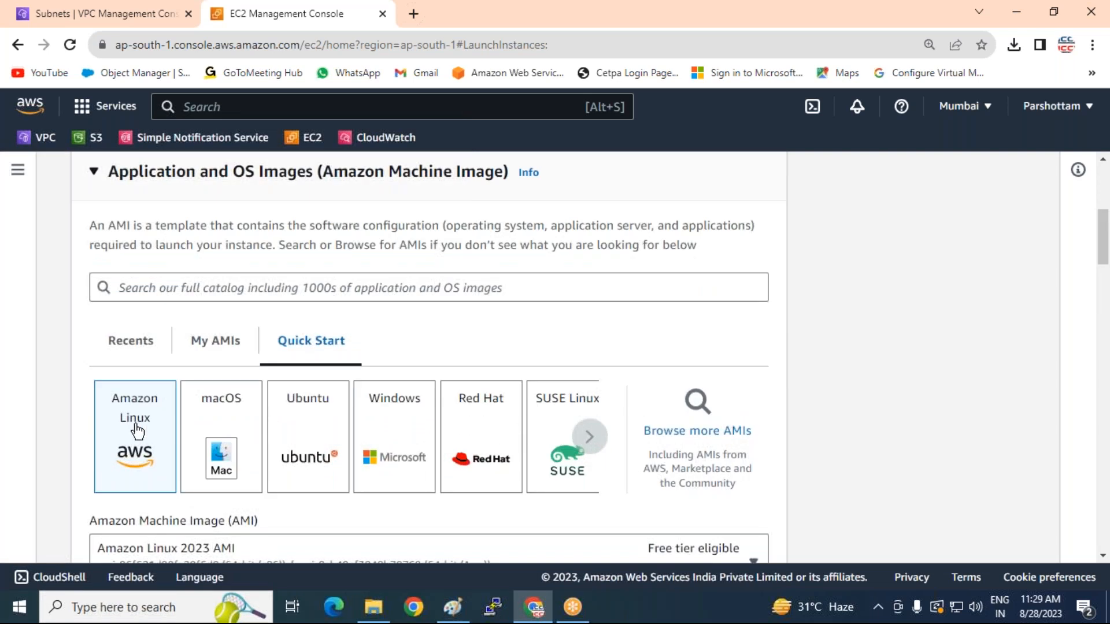
scroll(868, 391, "down", 2)
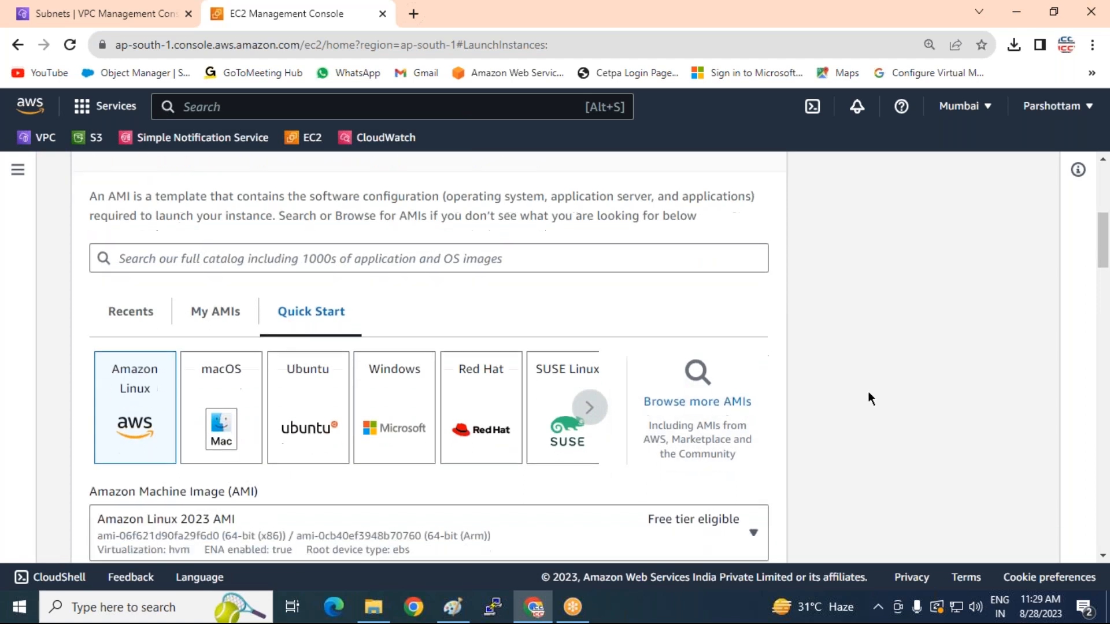
scroll(518, 463, "down", 8)
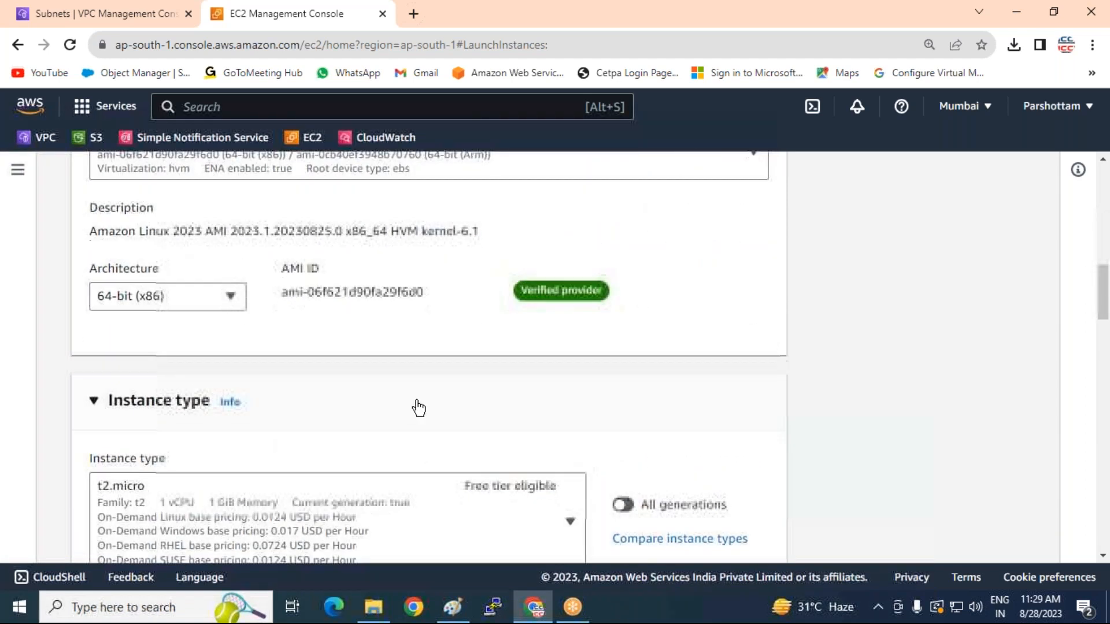
scroll(281, 367, "down", 4)
Select key pair Whmkeysp23 and the Iccpinfotech VPC's Sub3-Monitoring subnet.
left_click(182, 399)
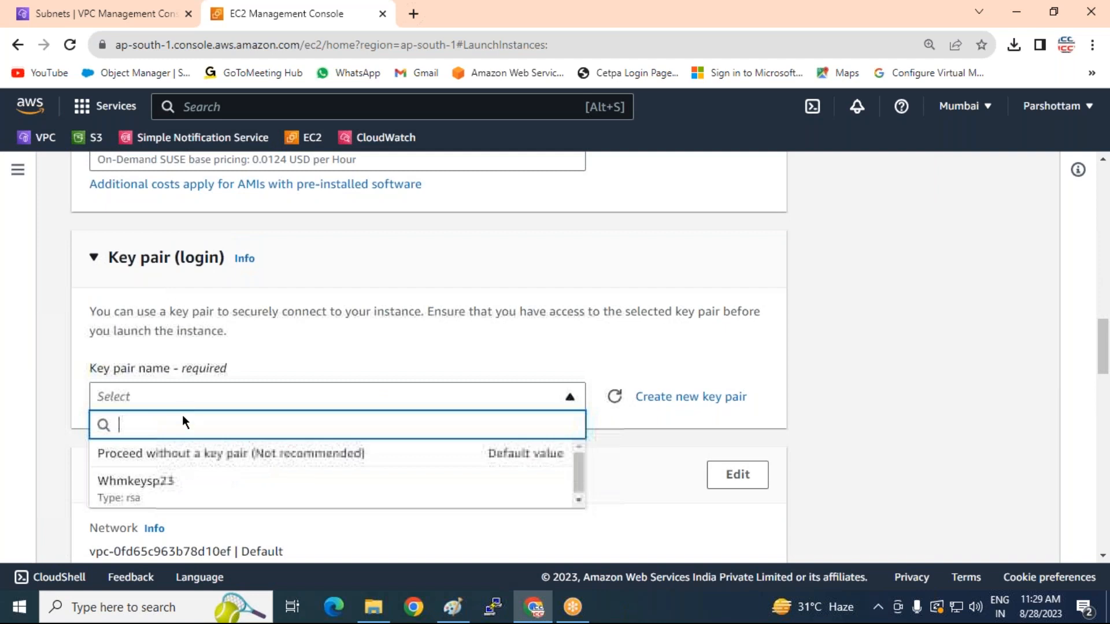
left_click(163, 484)
scroll(352, 302, "down", 4)
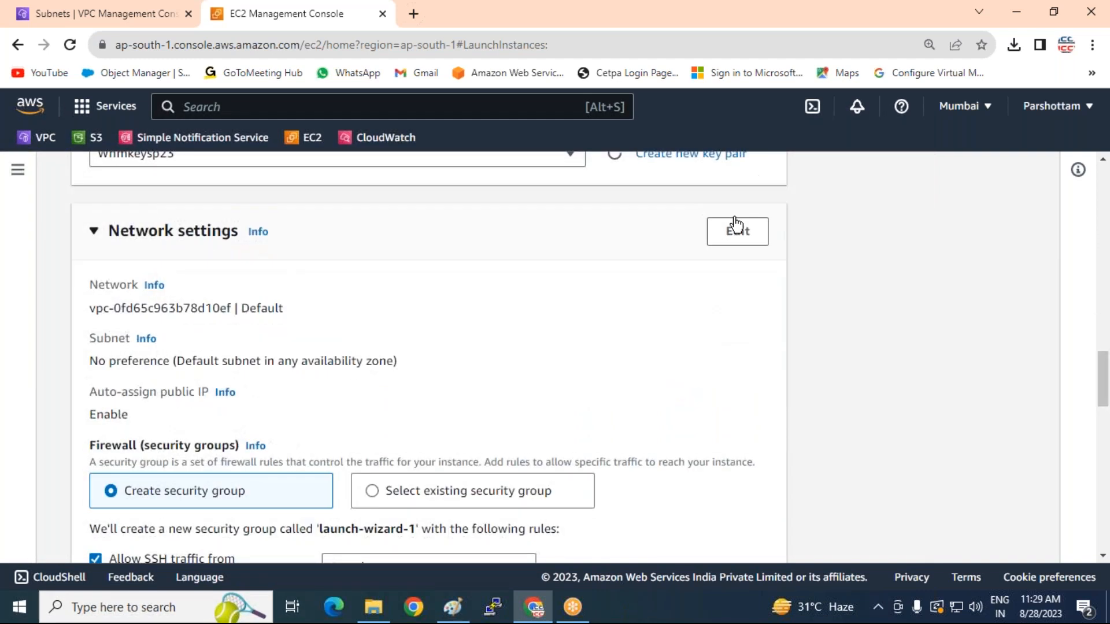
left_click(737, 237)
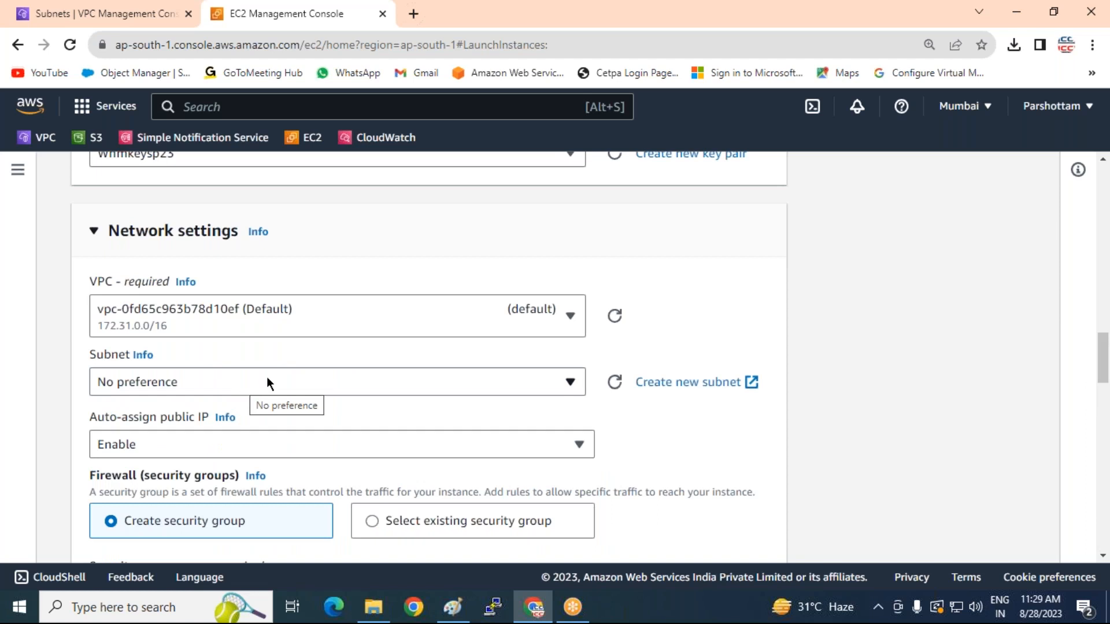
left_click(280, 312)
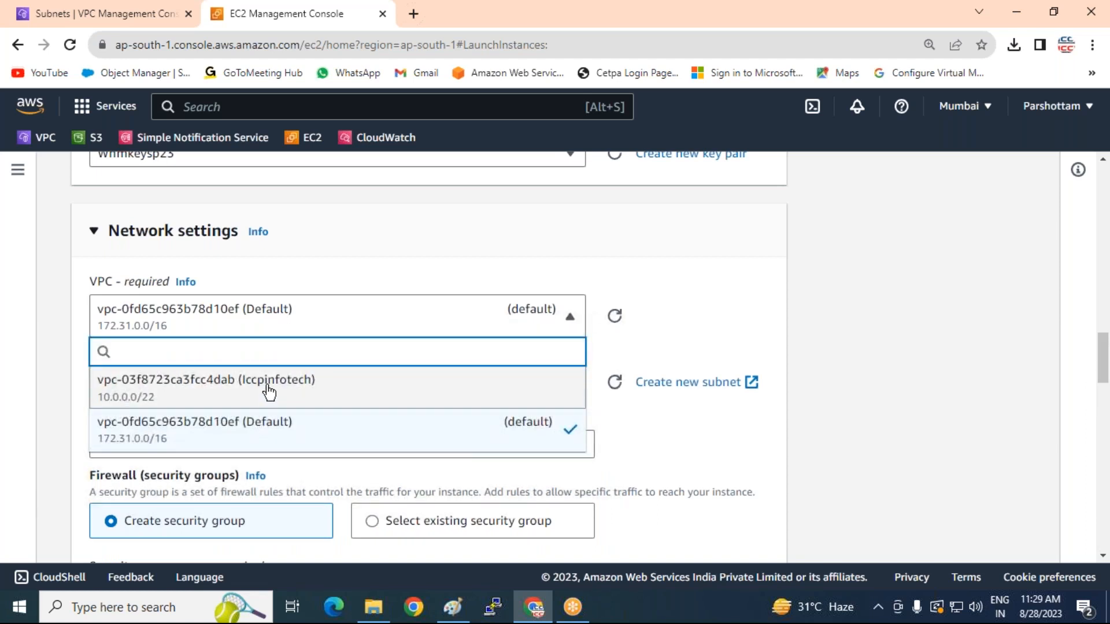
left_click(509, 392)
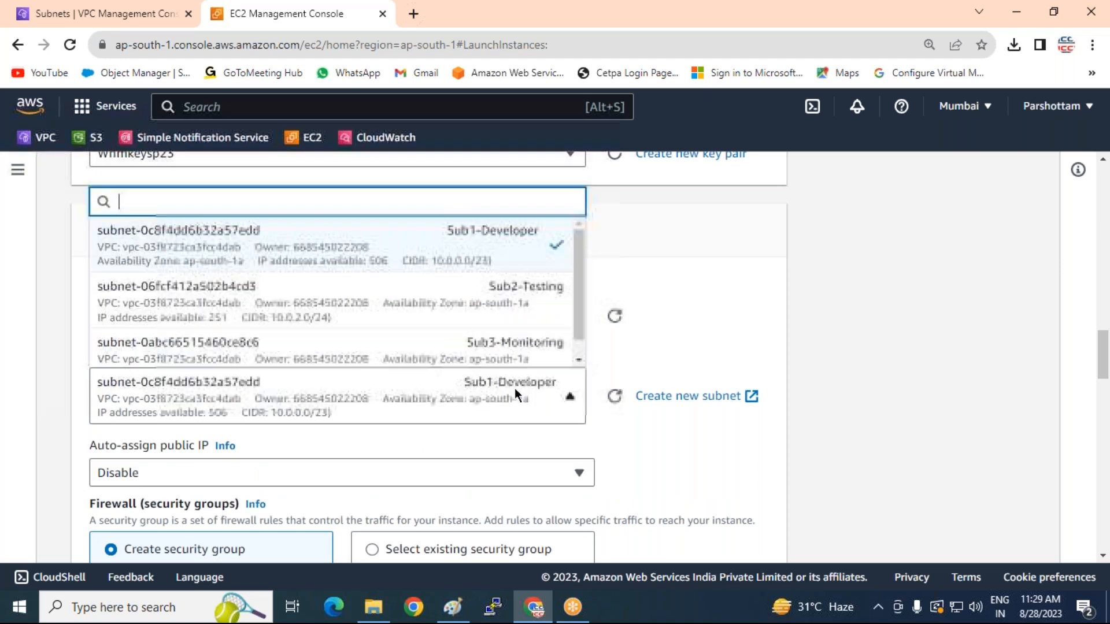
left_click(281, 359)
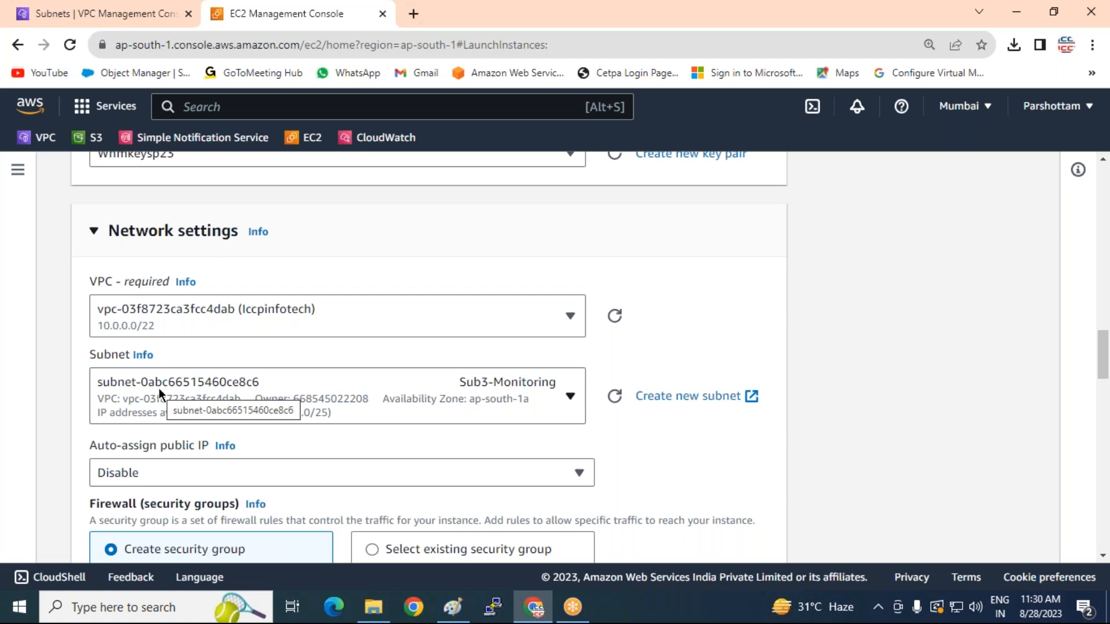
Enable auto-assign public IP and attach the existing Linux-SG security group.
left_click(449, 473)
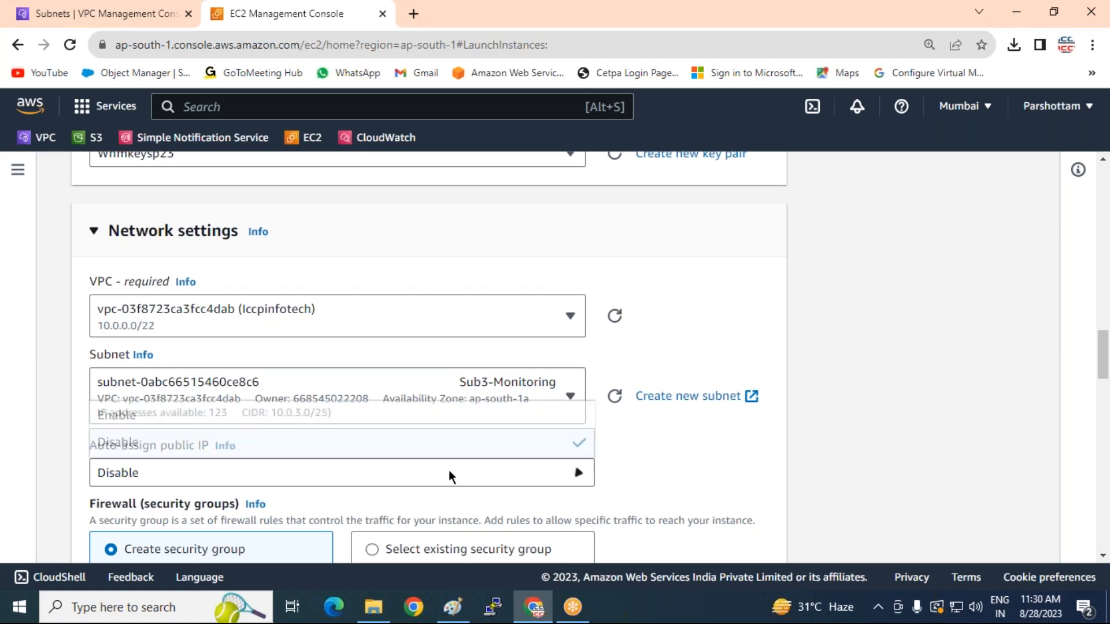
left_click(177, 415)
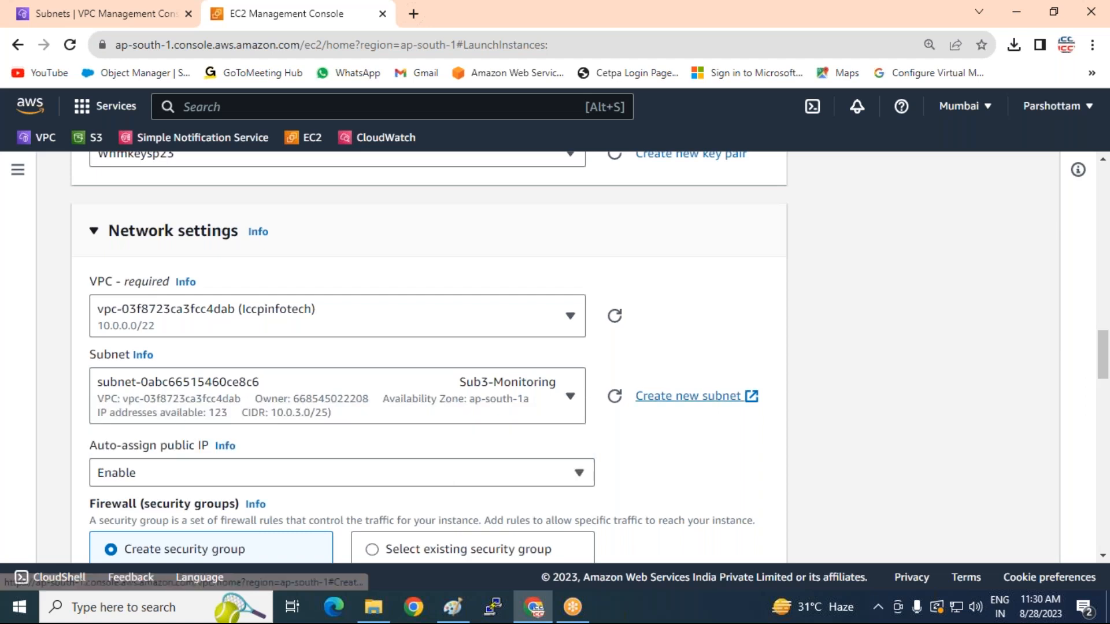
scroll(720, 398, "down", 4)
left_click(415, 307)
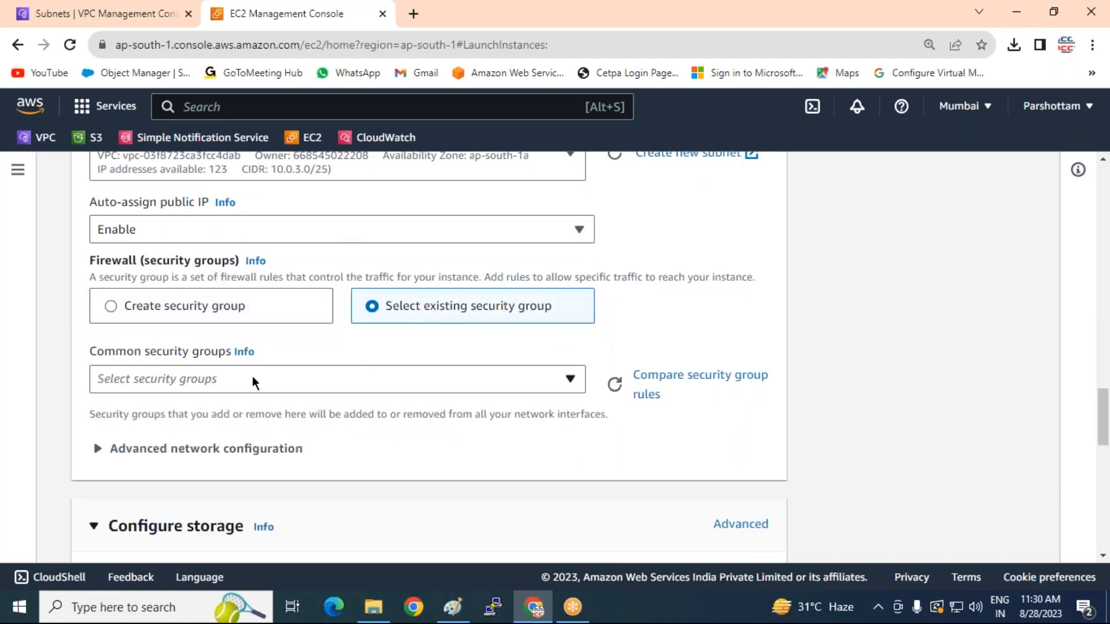
left_click(253, 381)
left_click(104, 444)
left_click(719, 314)
Set the root volume to 15 GiB and launch the Linux instance.
scroll(719, 313, "down", 5)
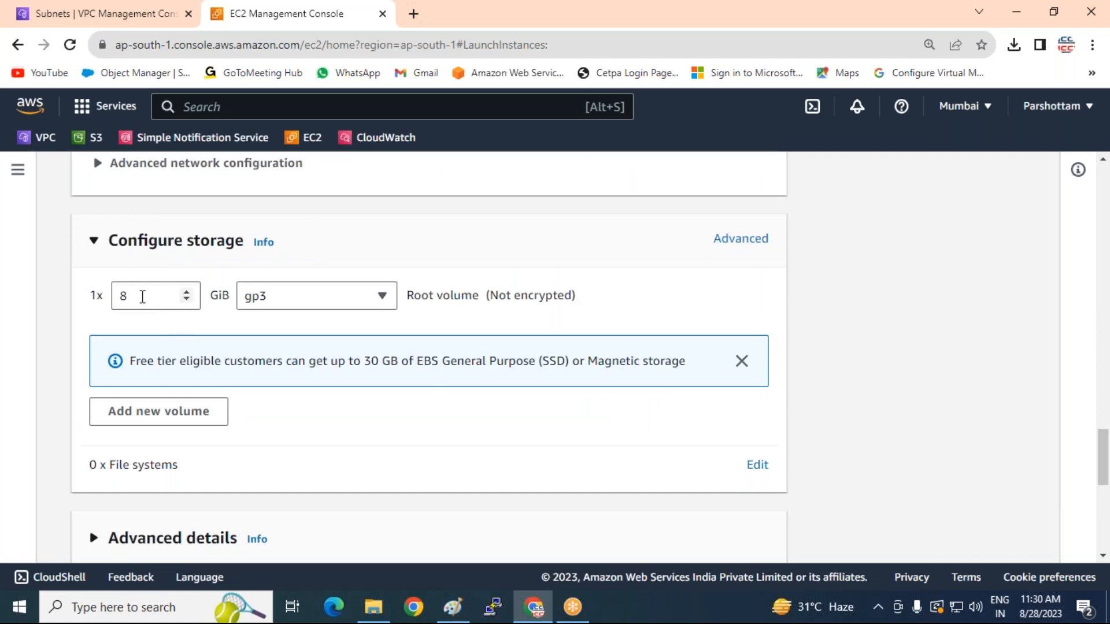
double_click(142, 297)
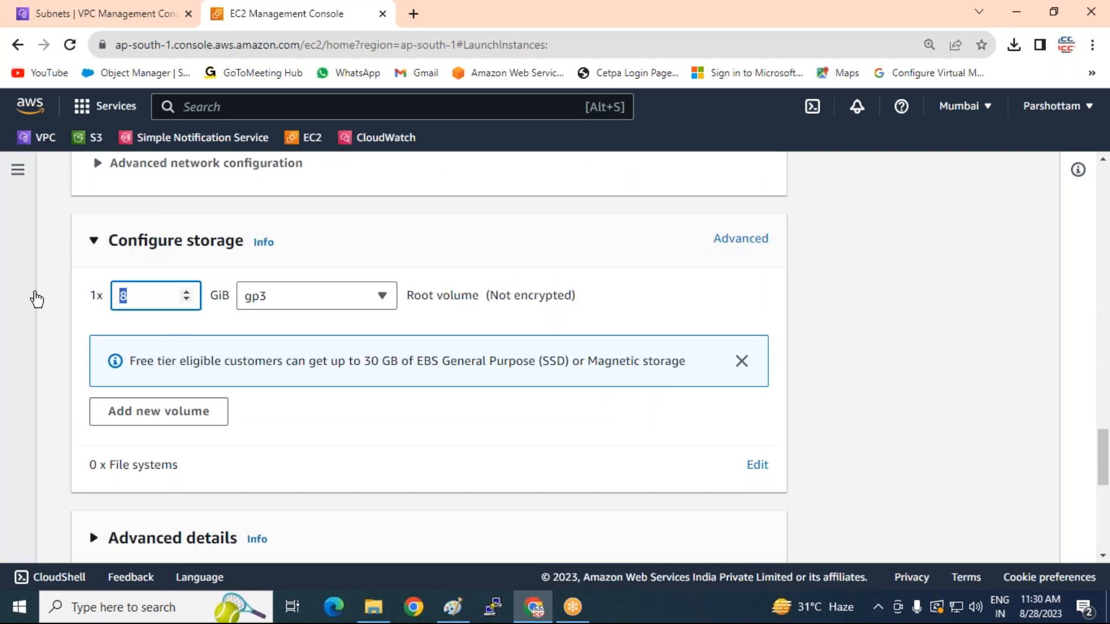
type("1")
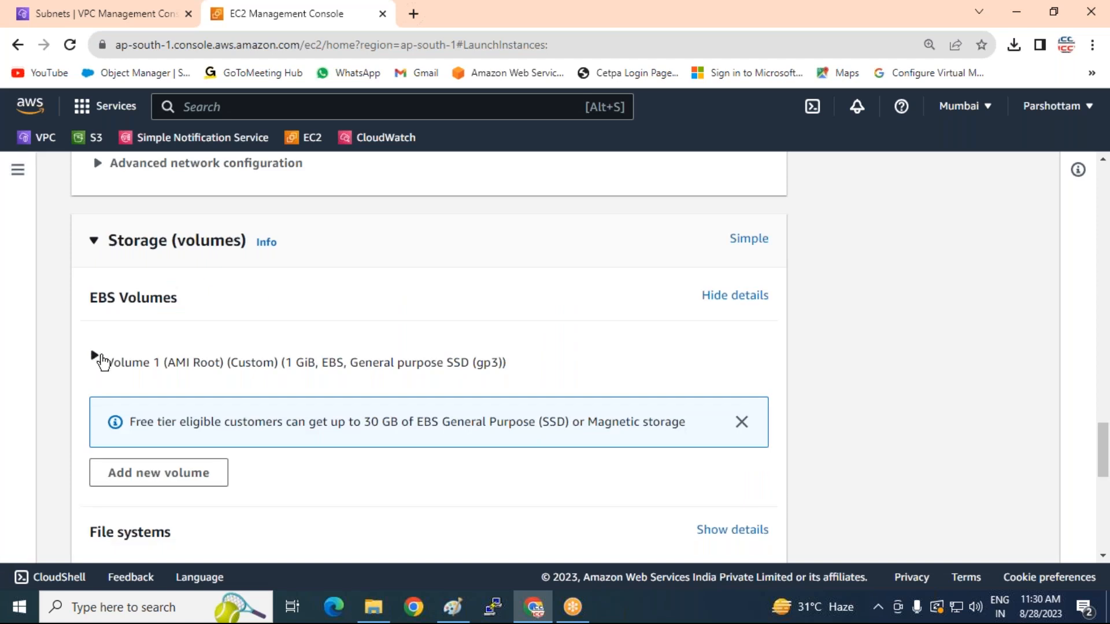
left_click(103, 362)
left_click(129, 495)
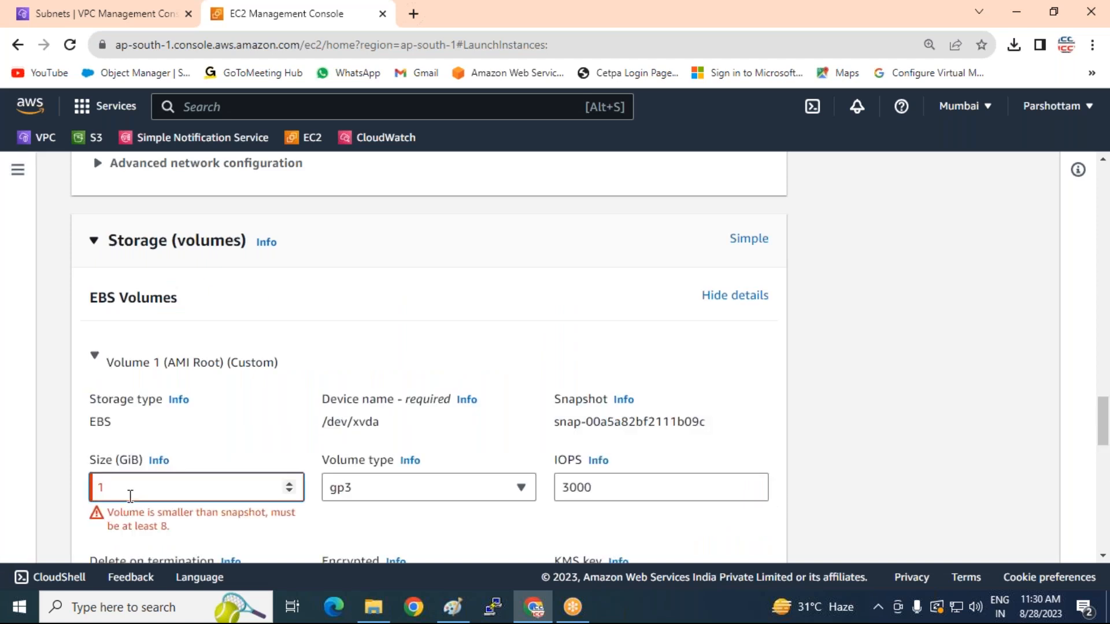
type("5")
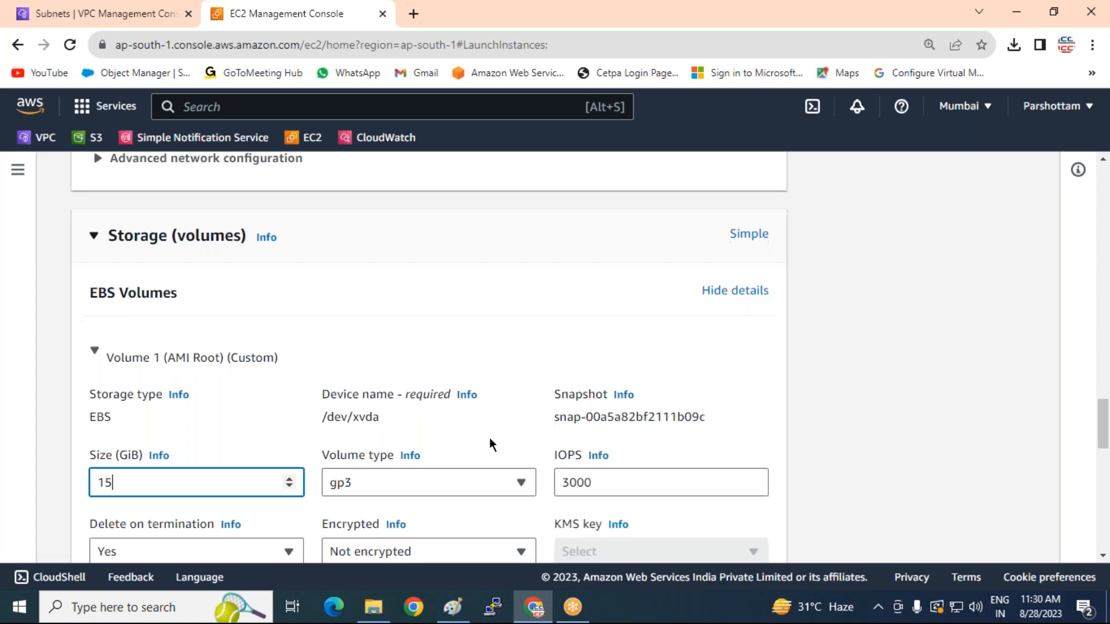
scroll(489, 437, "down", 15)
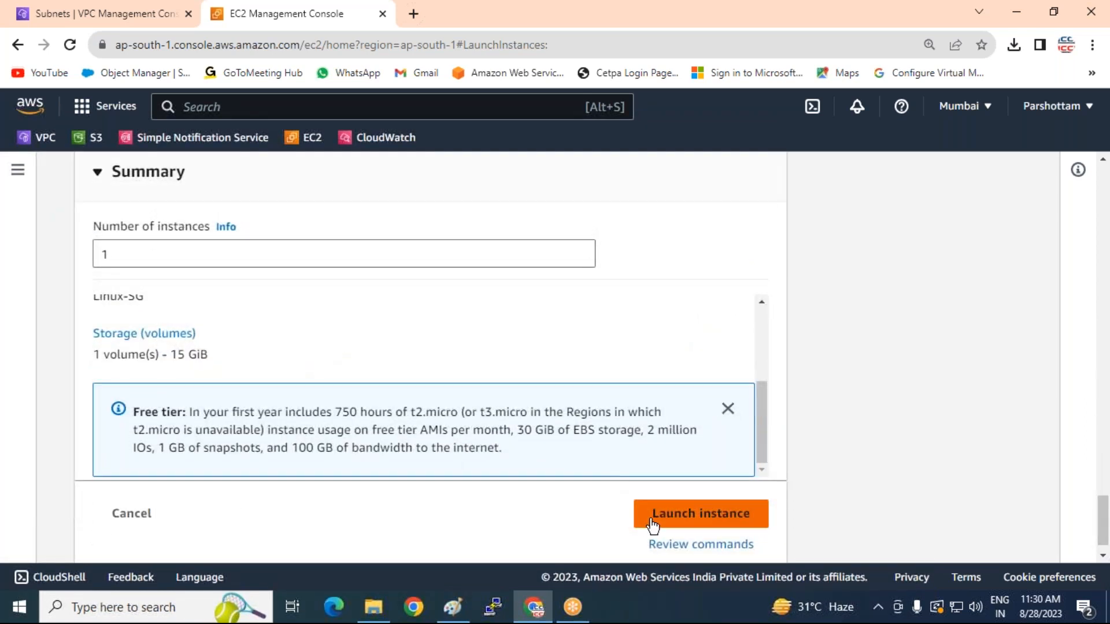
left_click(652, 520)
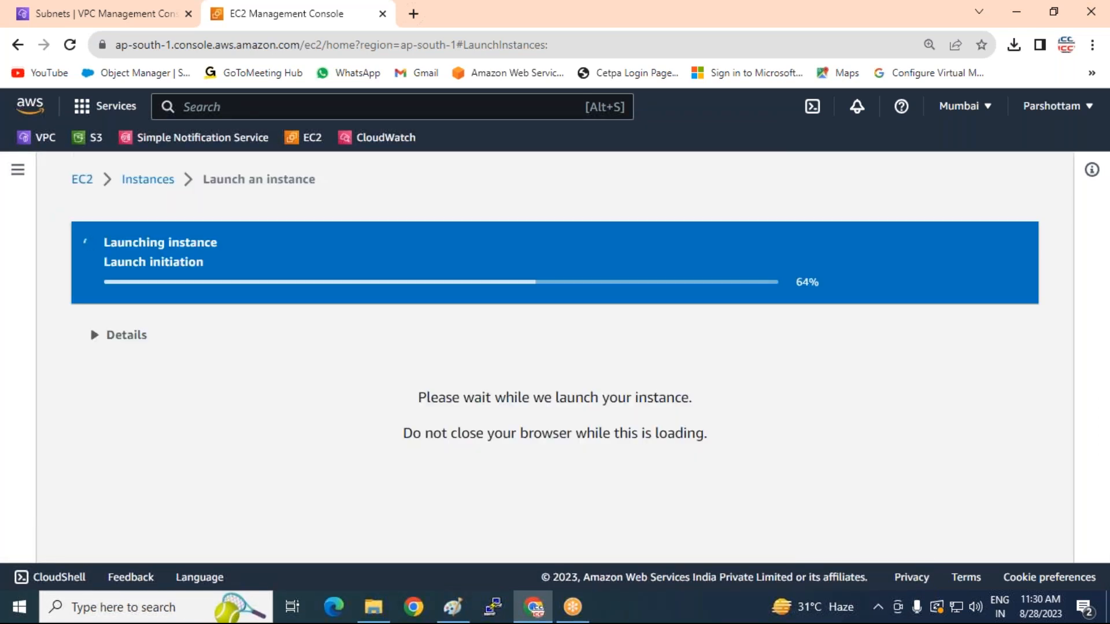
left_click(466, 617)
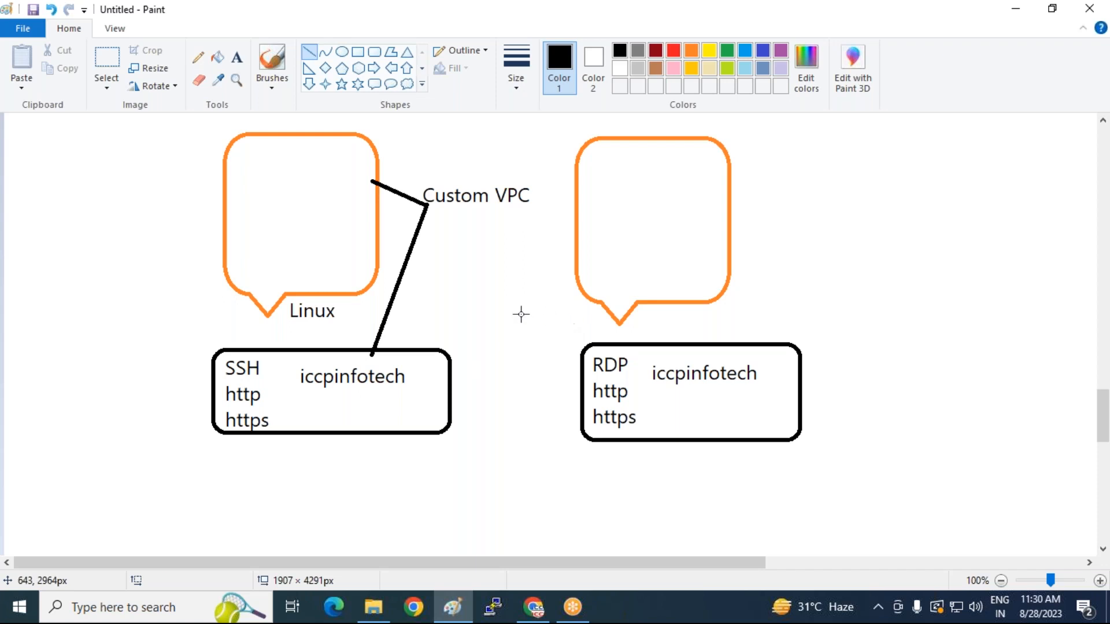
Underline the word 'Deploy' in the diagram's top title with a pencil line.
scroll(520, 314, "up", 5)
scroll(521, 314, "up", 17)
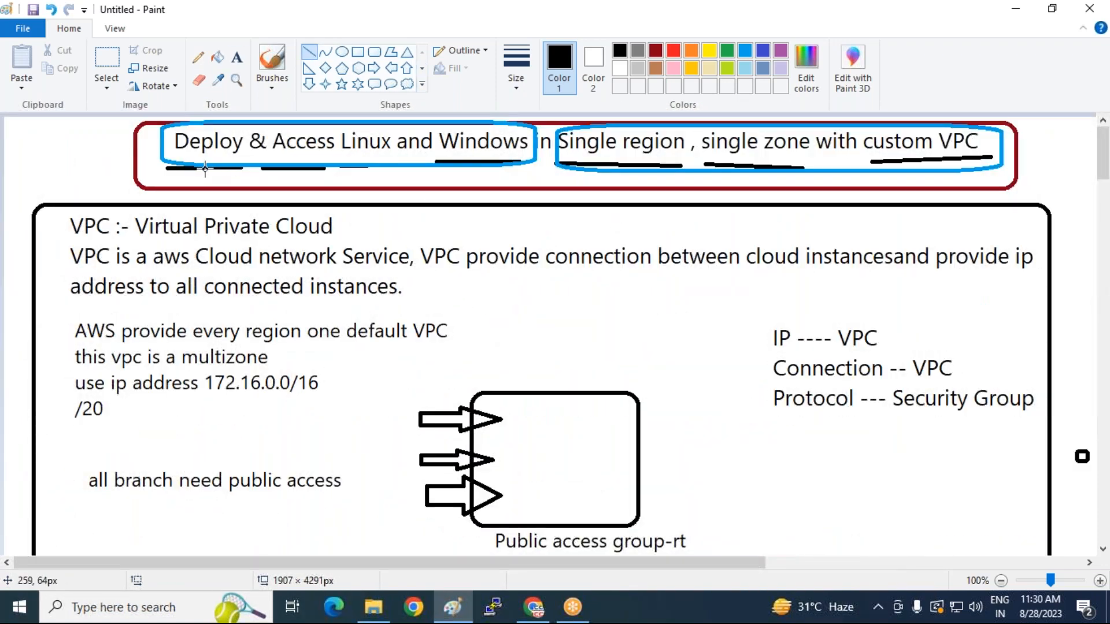
left_click_drag(149, 170, 224, 169)
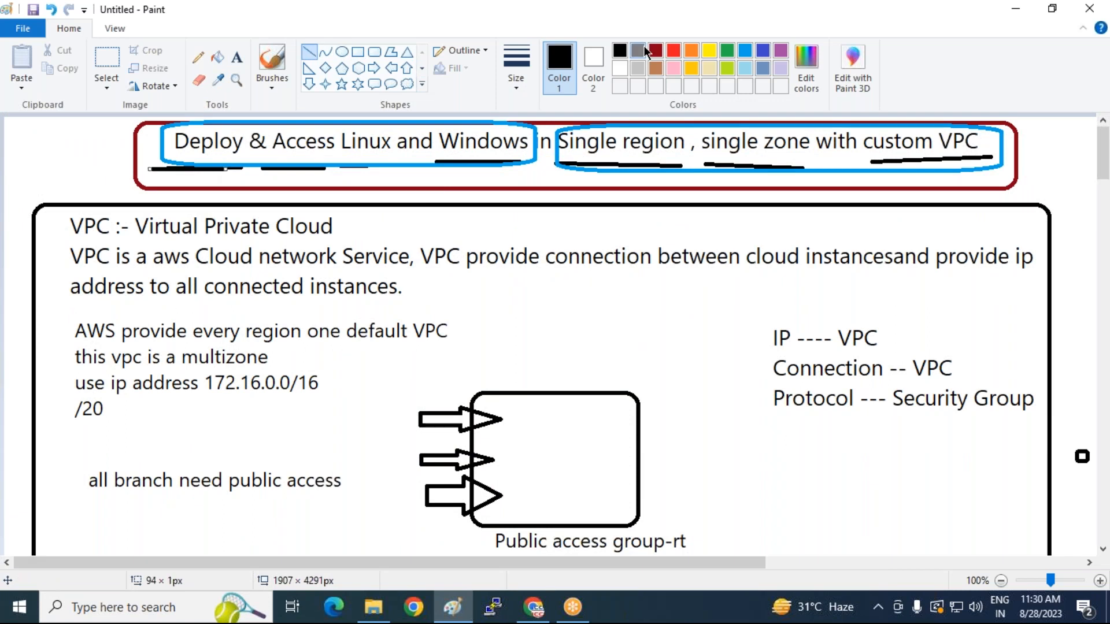
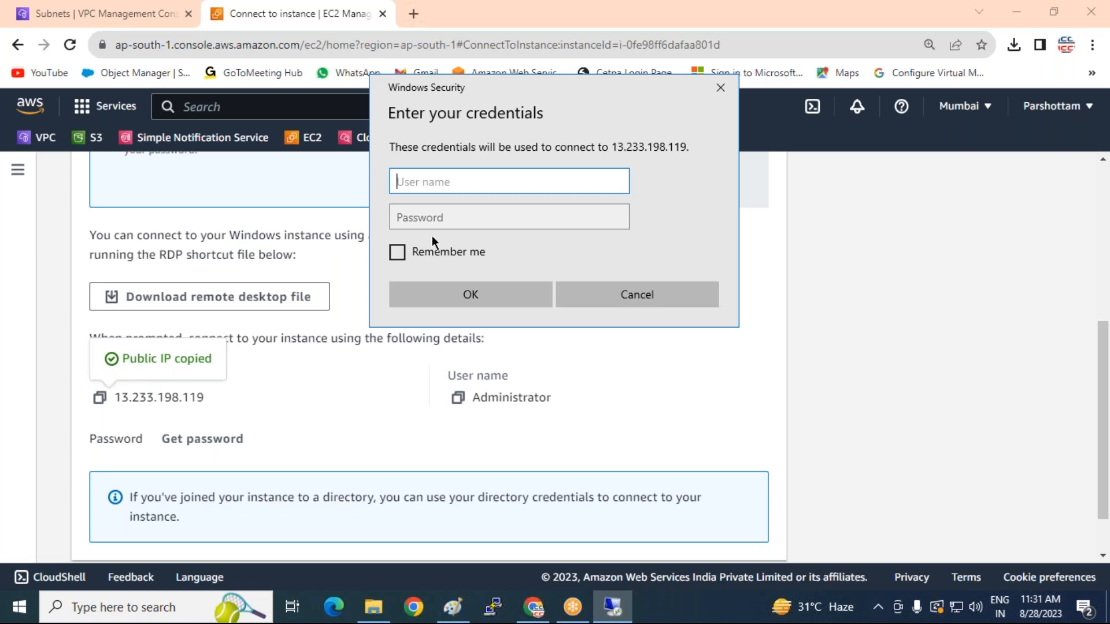
Enter 'administrator' as the user name, then decrypt and copy the Windows password using Whmkeysp23.pem.
type("administrator")
key("Tab")
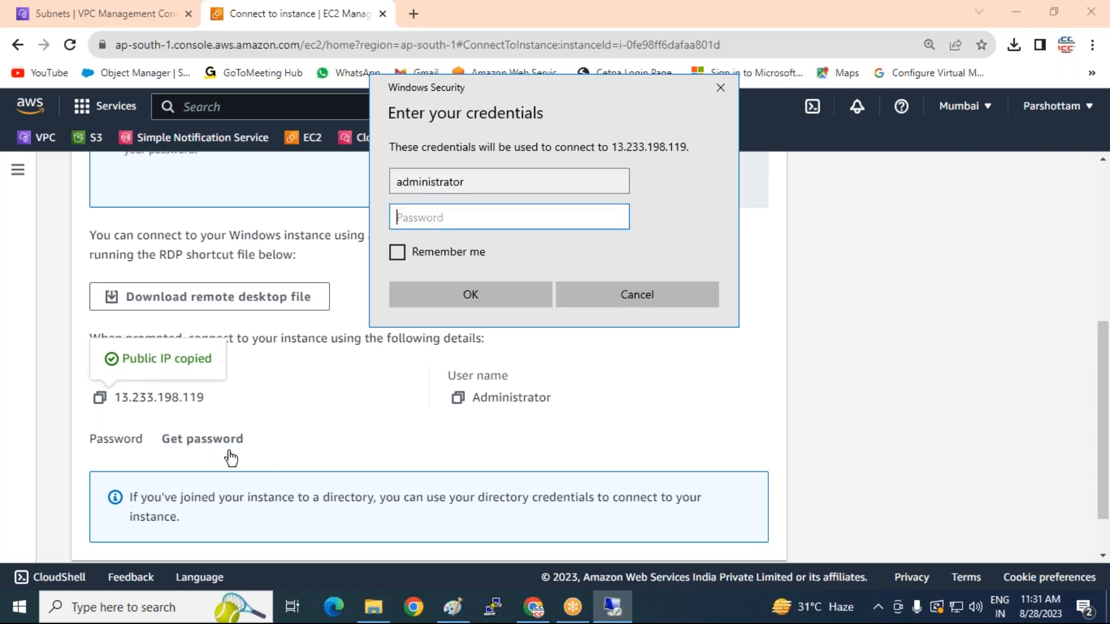
left_click(192, 442)
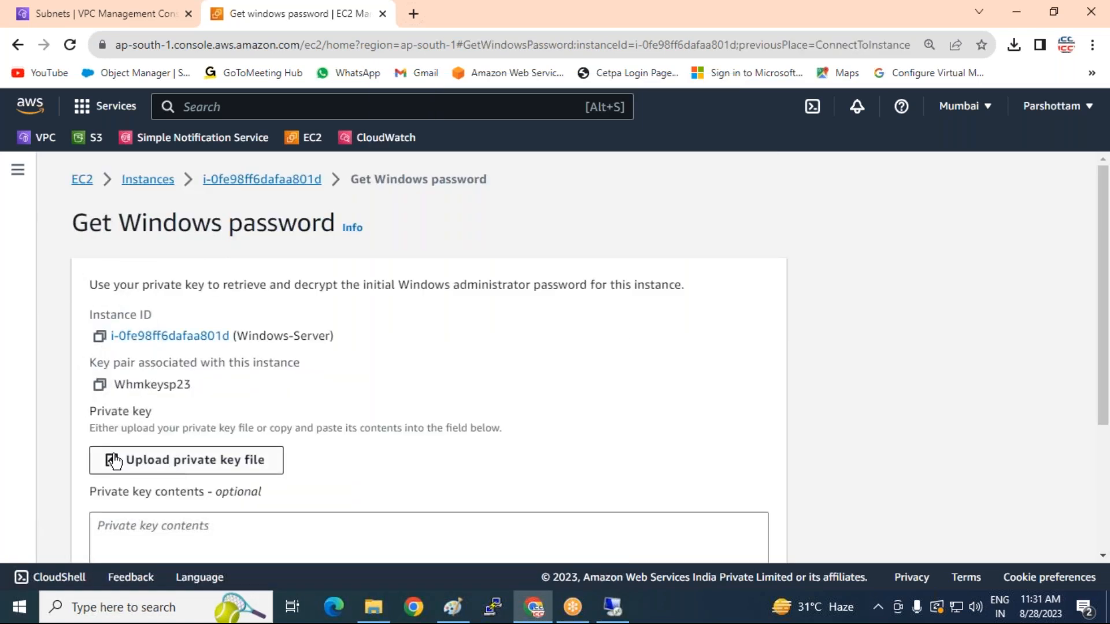
left_click(174, 464)
double_click(179, 142)
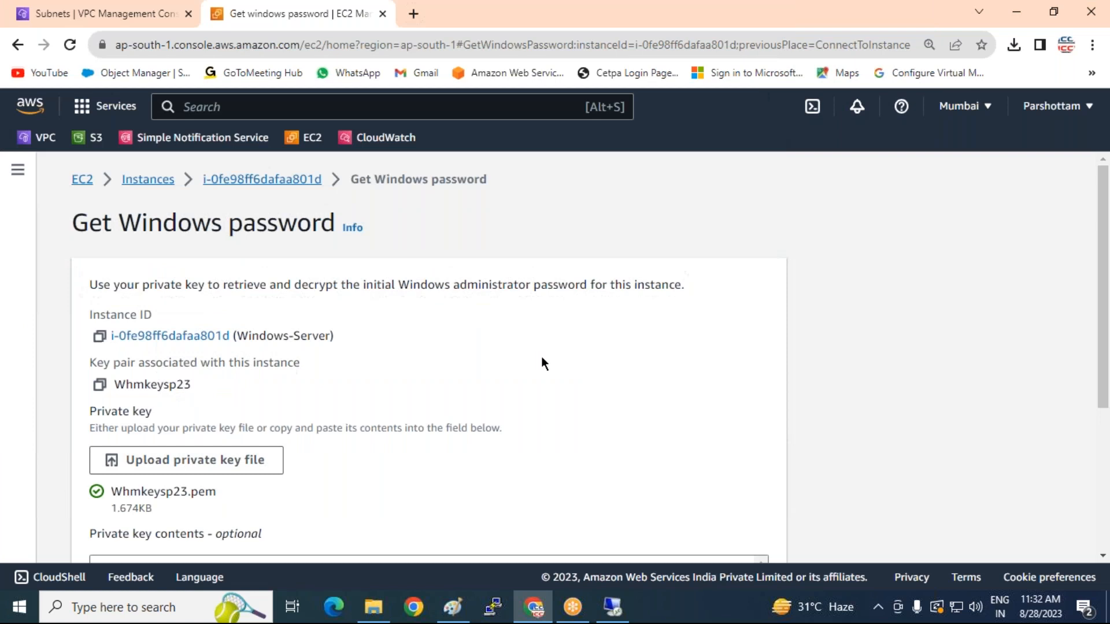
scroll(572, 365, "down", 5)
left_click(686, 515)
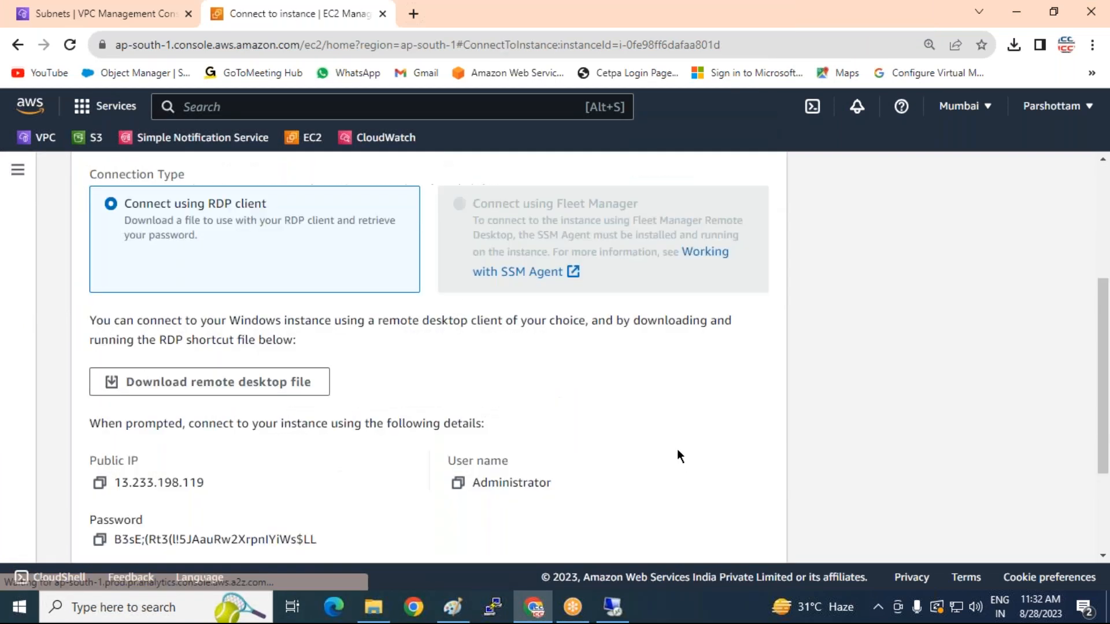
scroll(678, 451, "down", 3)
left_click(100, 382)
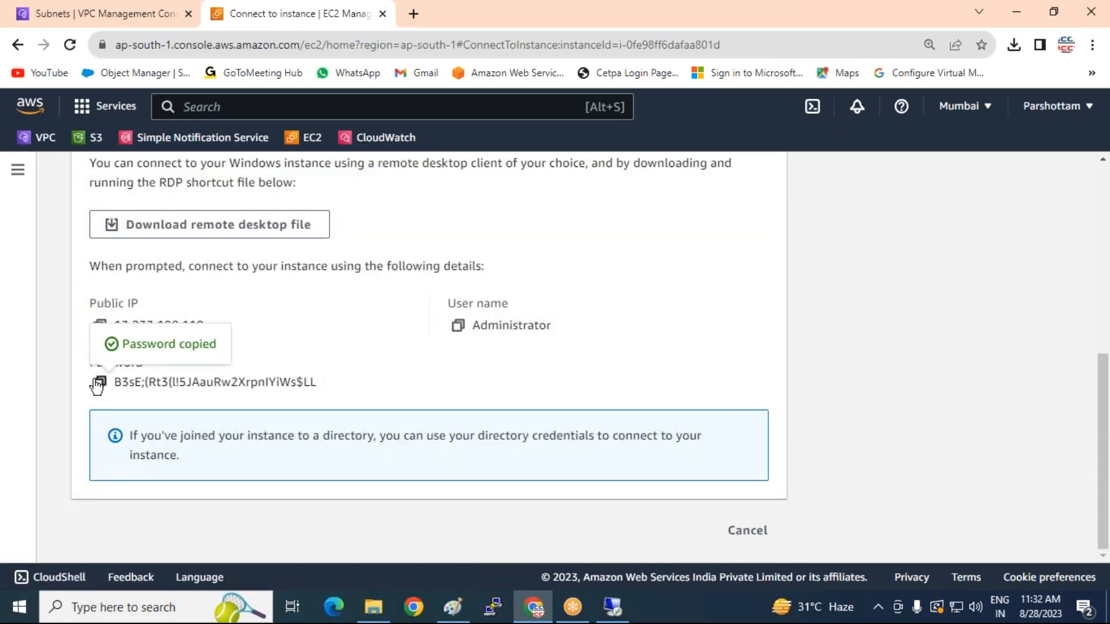
Paste the decrypted password into the Remote Desktop prompt, accept the certificate warning, and connect.
left_click(613, 607)
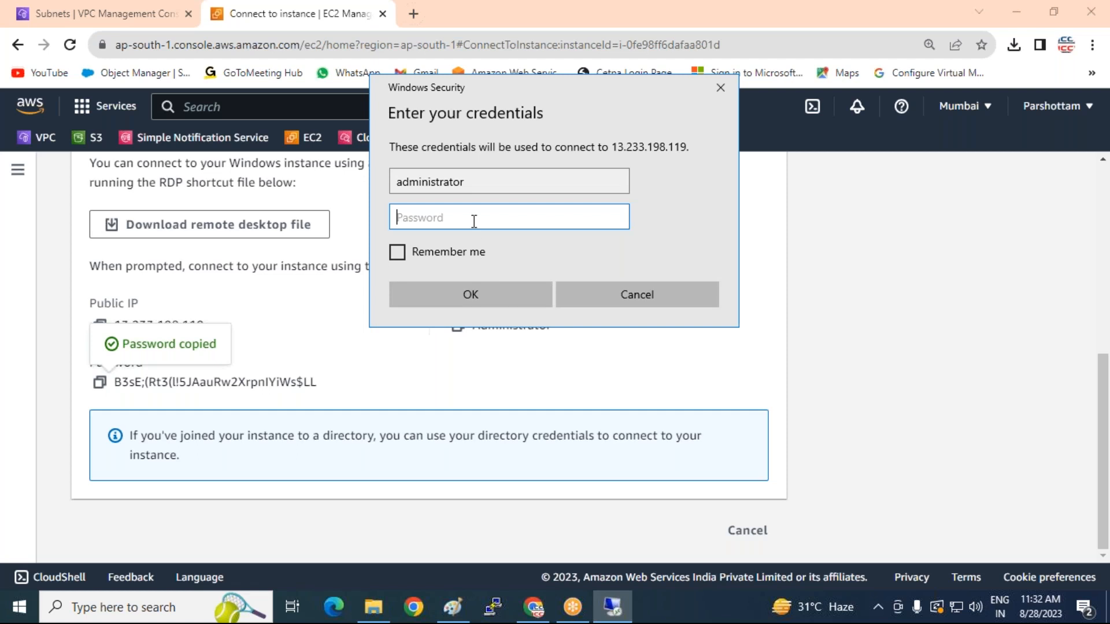
key("ctrl+v")
left_click(477, 296)
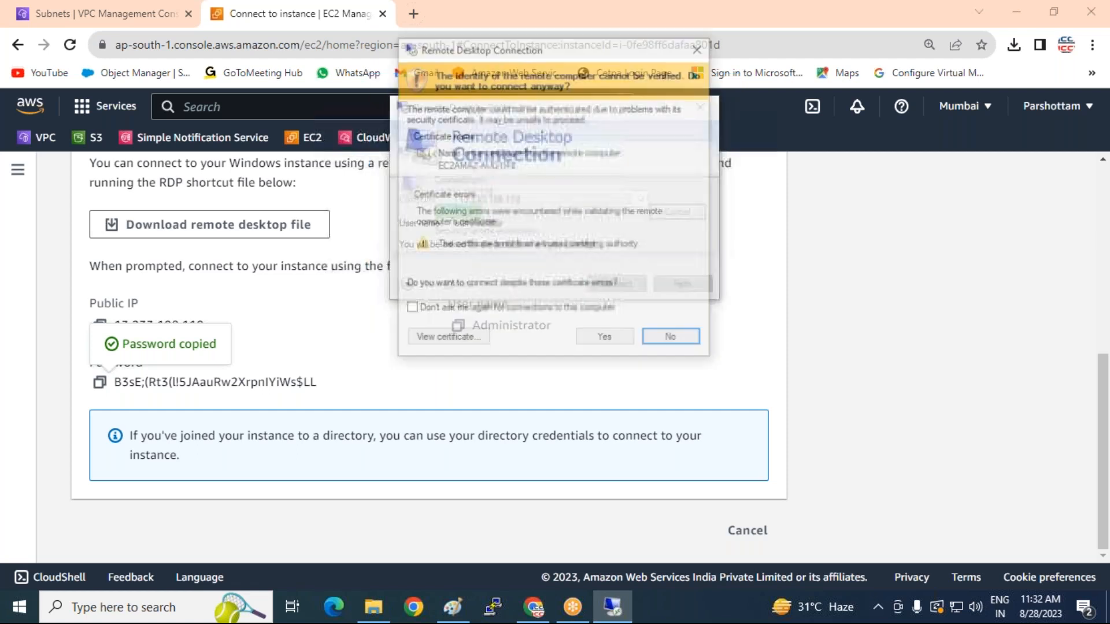
left_click(587, 337)
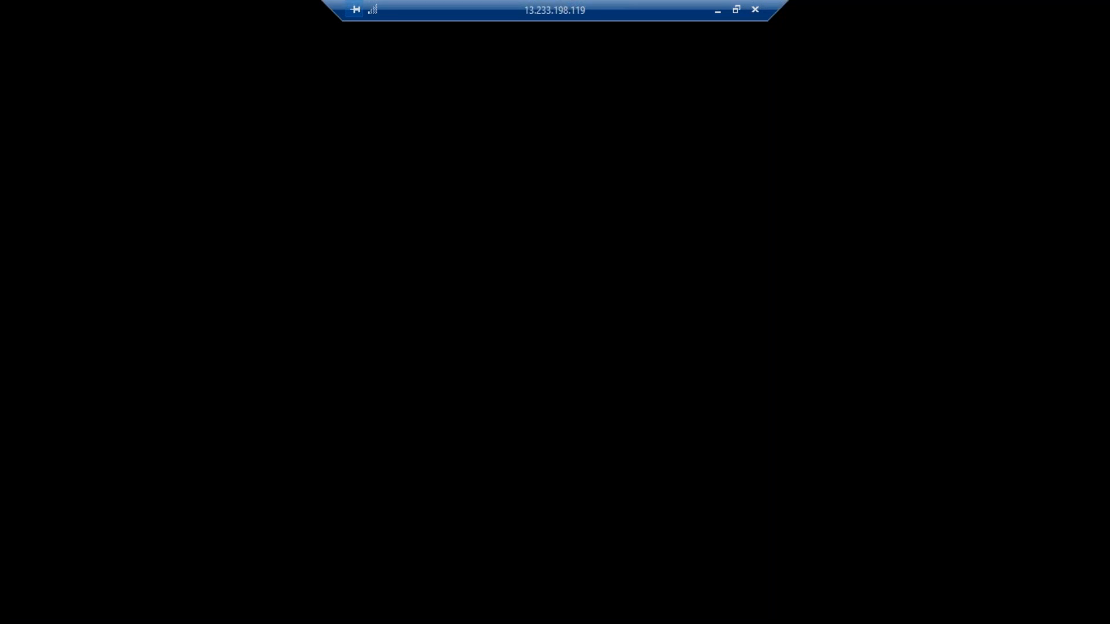
left_click(717, 11)
Copy the example ssh command from the Linux-Server instance's SSH client connection instructions.
scroll(250, 339, "up", 8)
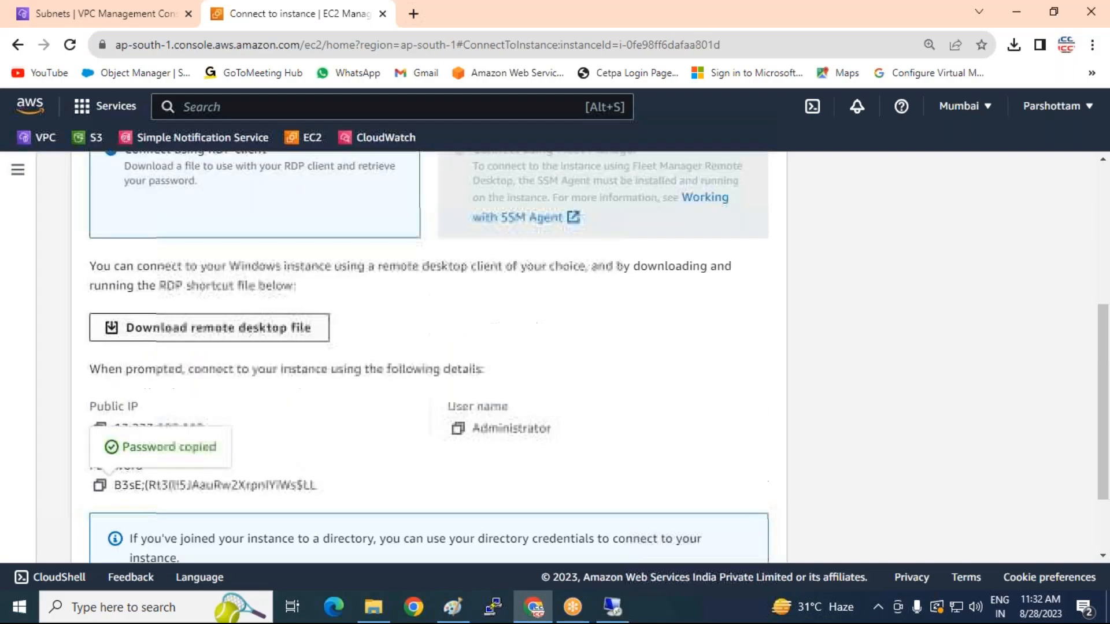
left_click(147, 182)
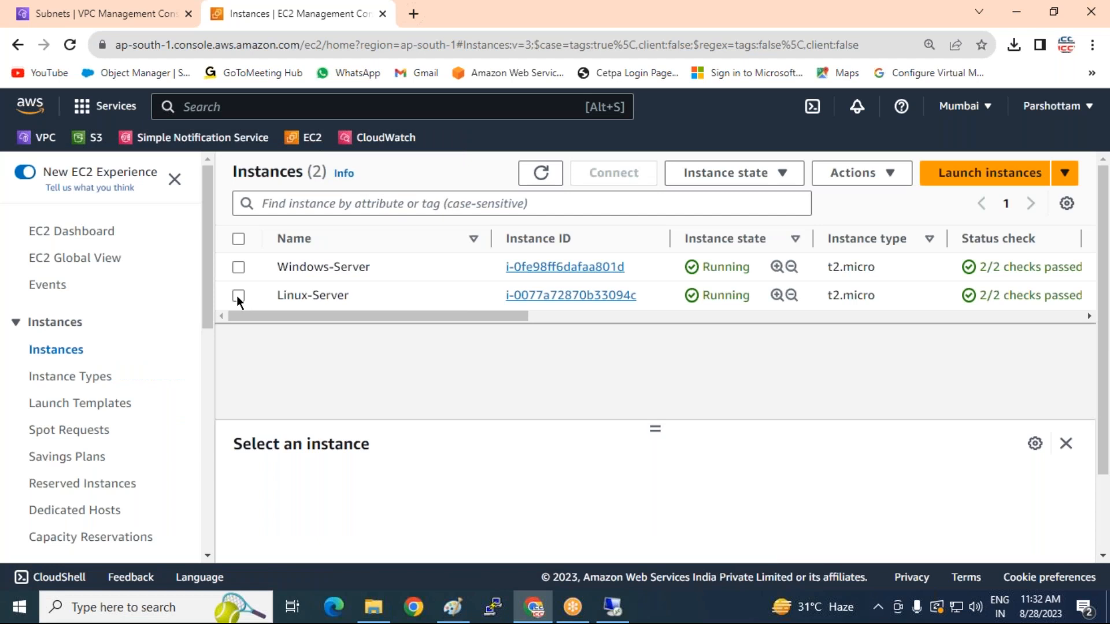
left_click(238, 296)
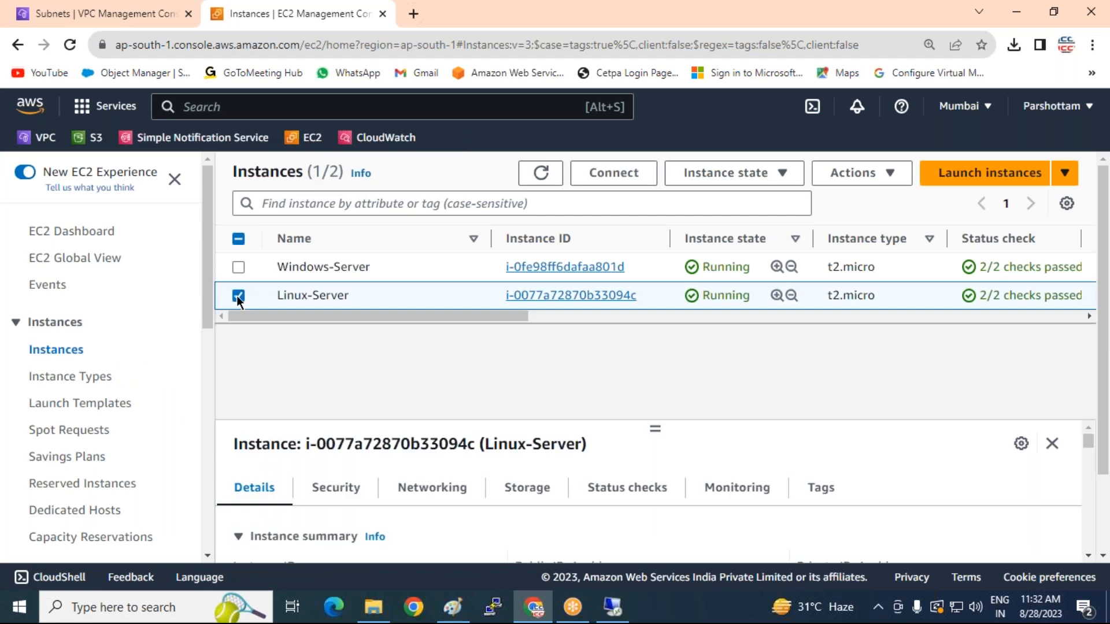
left_click(602, 171)
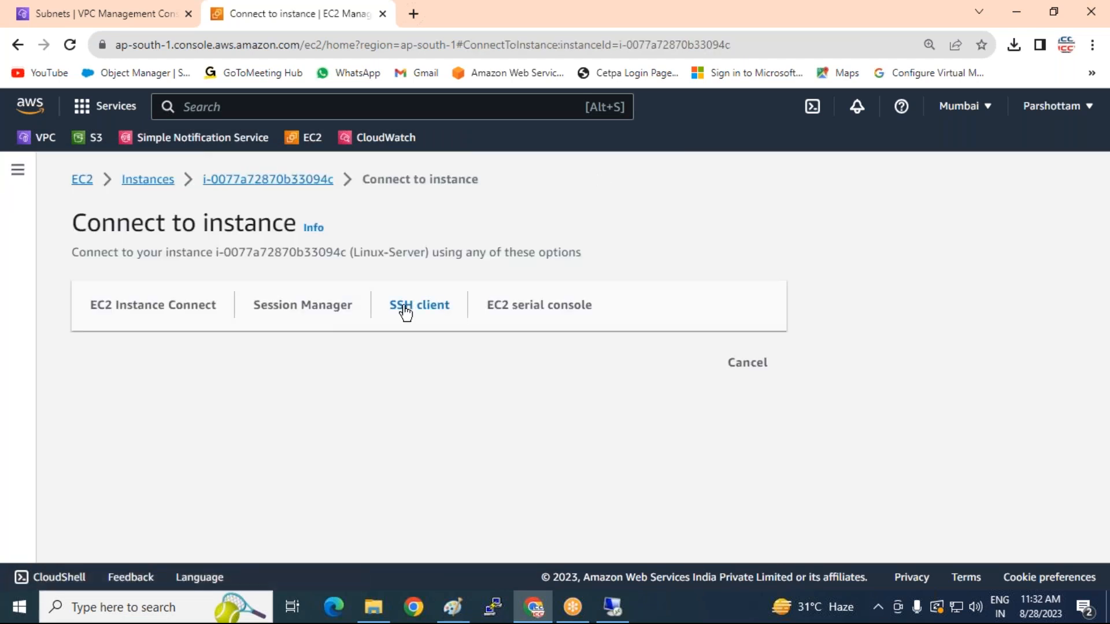
left_click(439, 307)
scroll(436, 340, "down", 3)
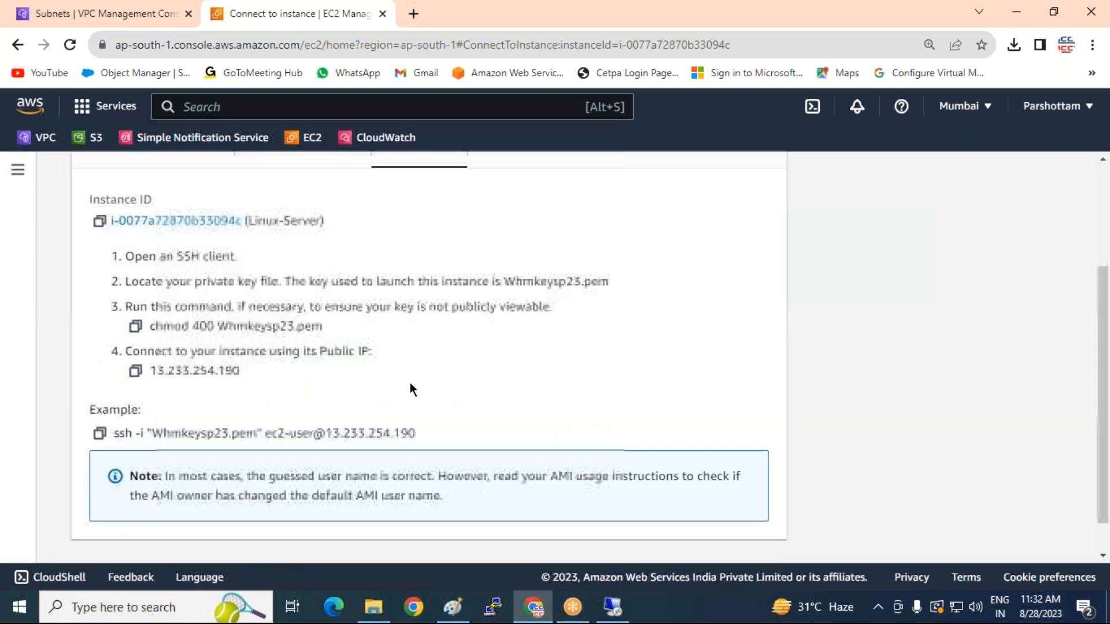
left_click(99, 435)
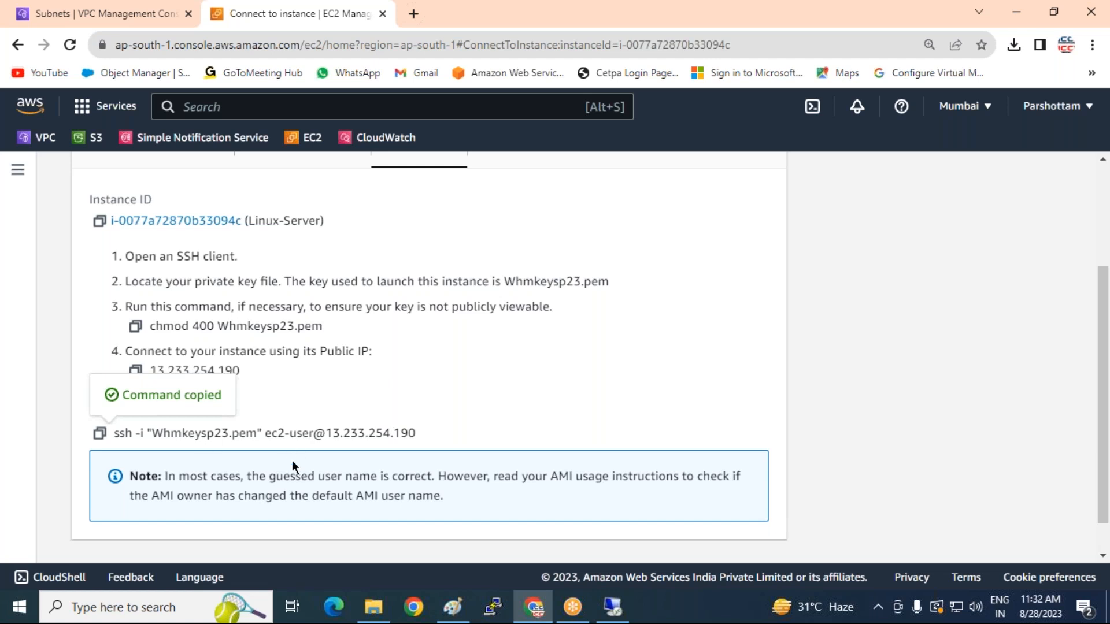
Bring up the iccpinfotech VPC network diagram in Paint.
left_click(453, 607)
scroll(537, 480, "up", 3)
scroll(548, 477, "down", 8)
scroll(368, 292, "up", 3)
scroll(368, 292, "up", 15)
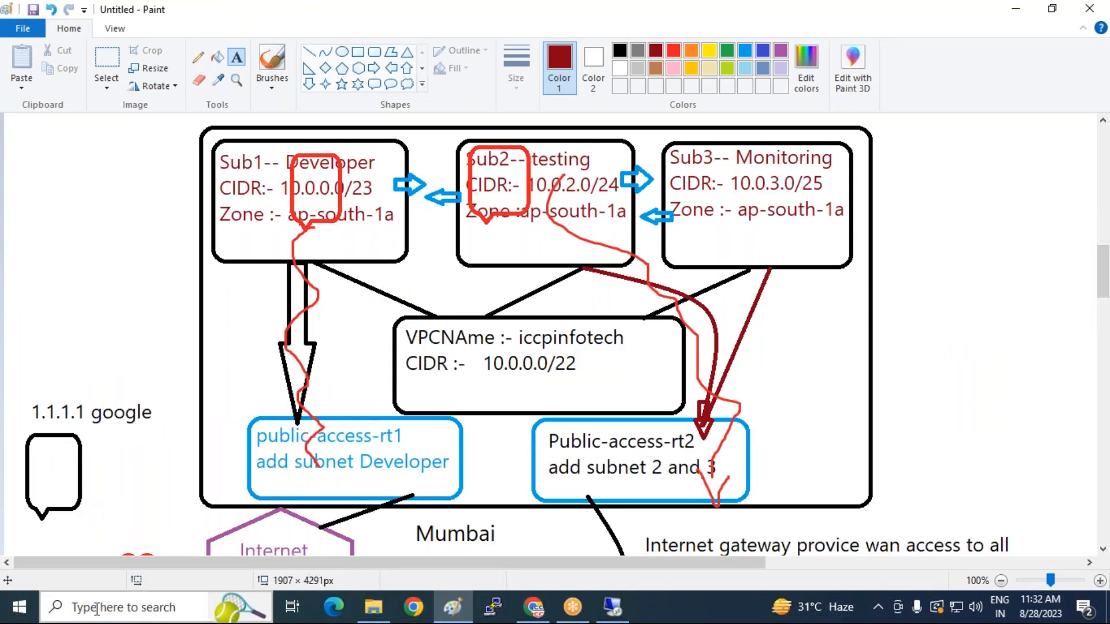
Open Command Prompt and change into the Downloads folder with 'cd Downloads'.
left_click(97, 607)
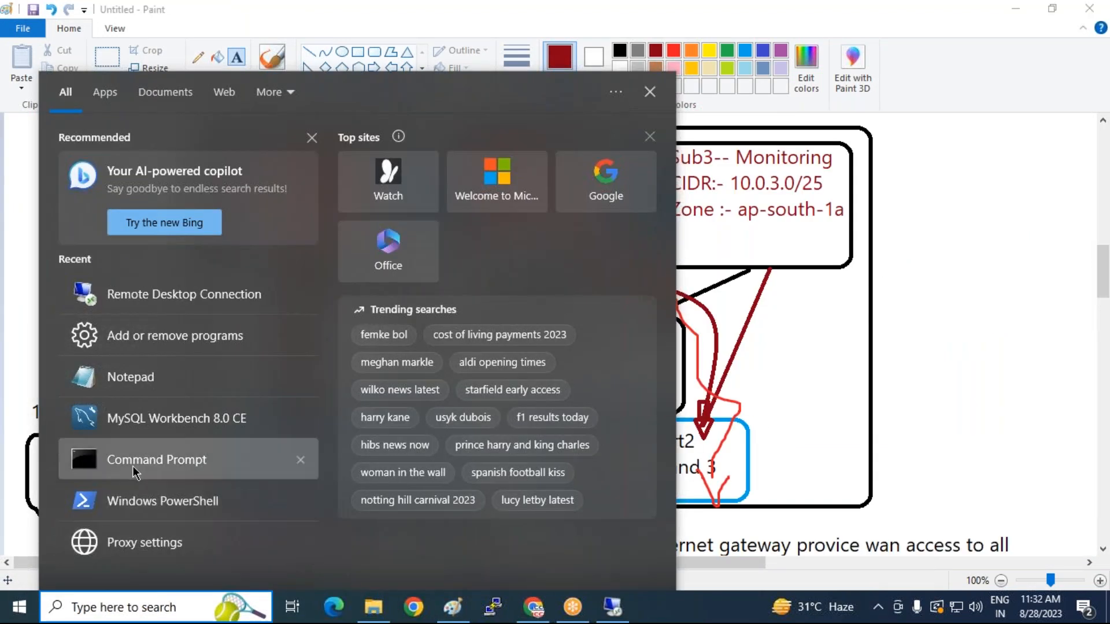
left_click(135, 471)
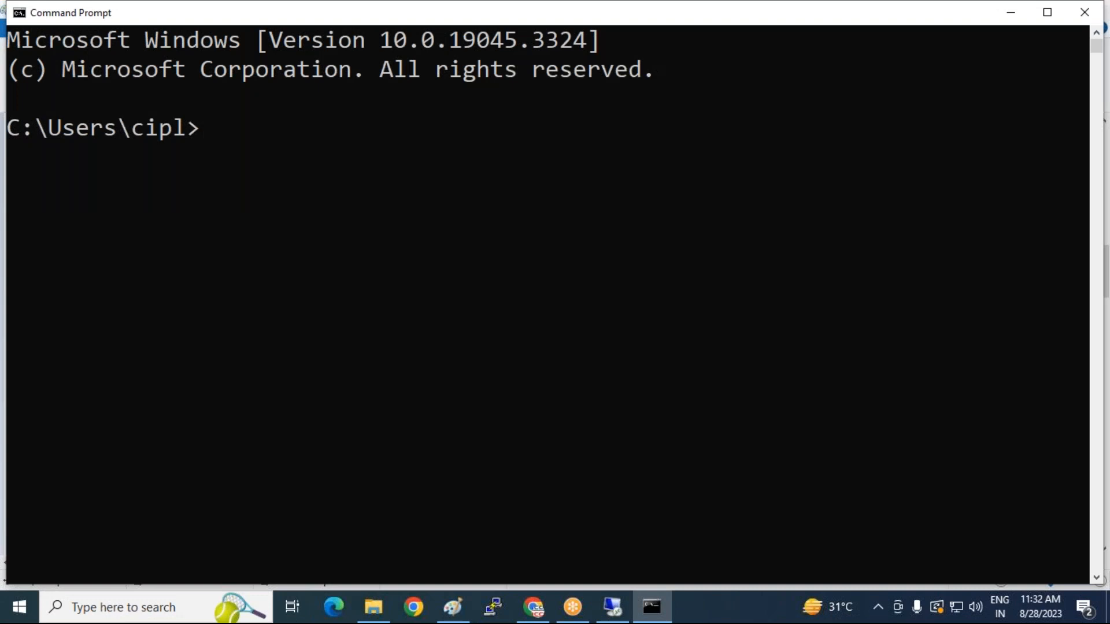
type("cd Downloads")
key("Return")
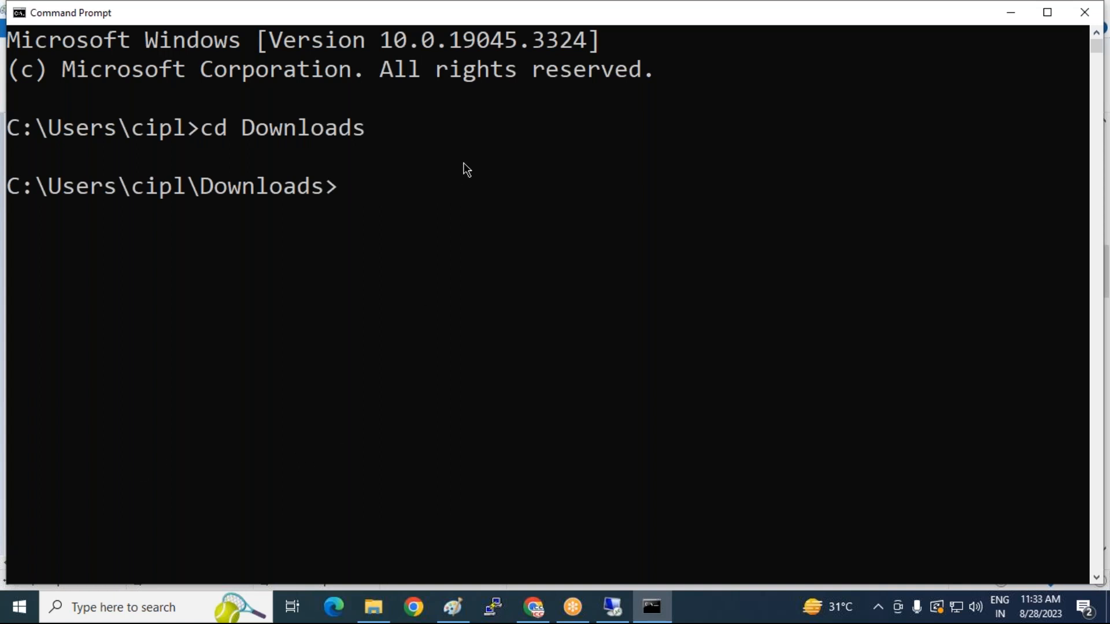
Run the pasted ssh -i command and answer 'yes' to trust the Linux-Server host key.
key("ctrl+v")
key("Return")
type("yes")
key("Return")
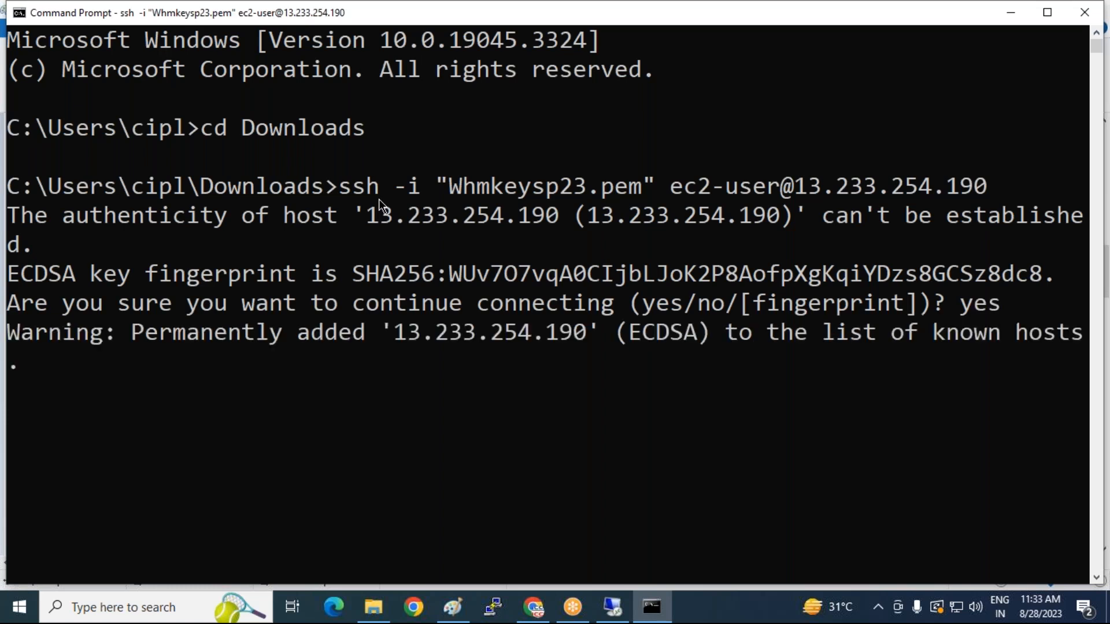
key("Return")
key("Return")
key("Return")
key("Return")
key("Return")
key("Return")
key("Return")
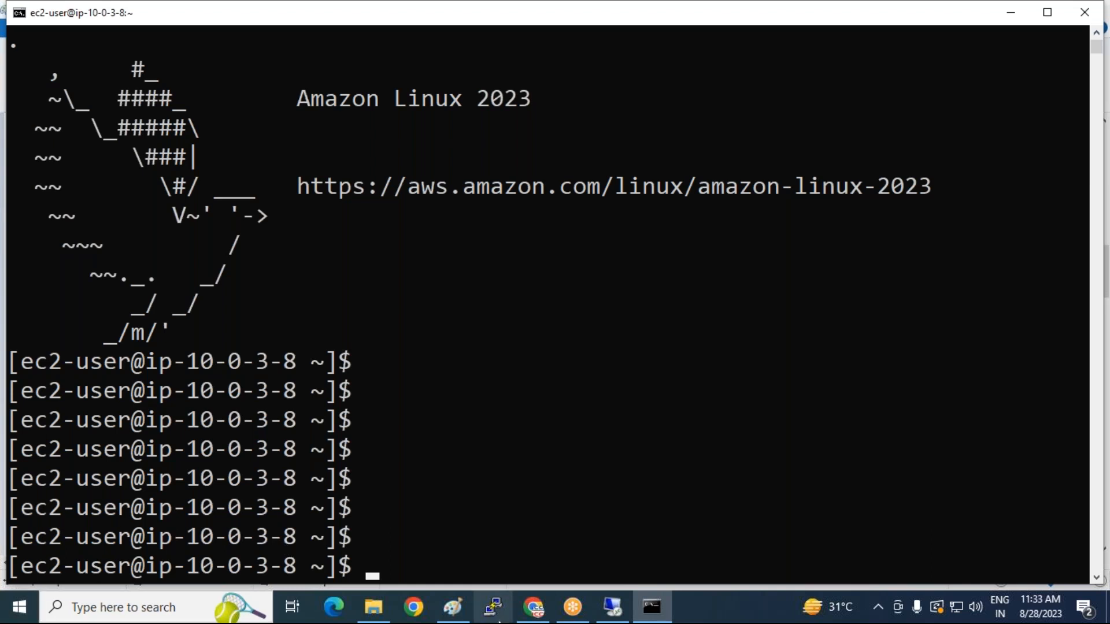
left_click(548, 611)
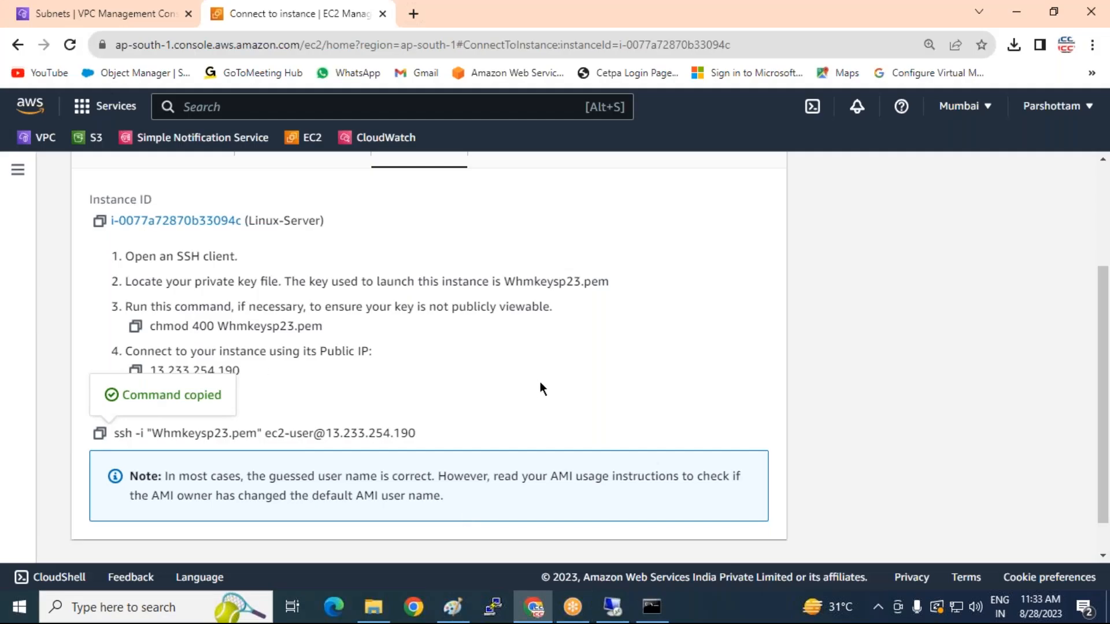
Show the Linux-Server's EC2 Instance Connect tab with user name ec2-user and the Connect button.
scroll(404, 335, "up", 3)
left_click(179, 304)
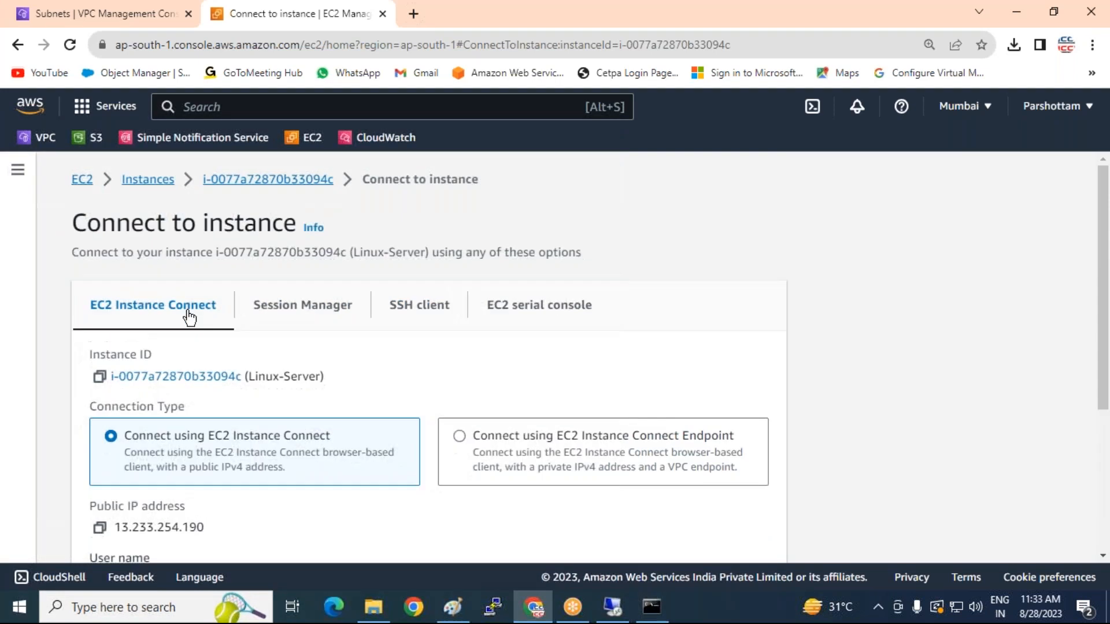
scroll(376, 390, "down", 4)
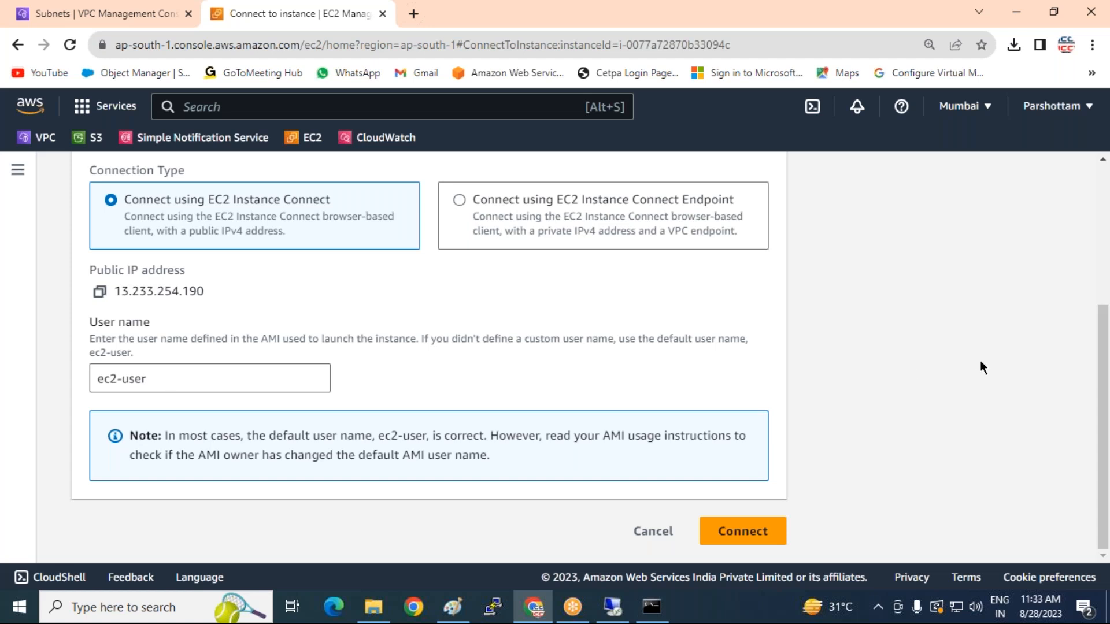
scroll(386, 368, "up", 4)
scroll(385, 372, "down", 4)
In the Windows RDP session, launch cmd via Run and type 'net user administrator'.
left_click(613, 607)
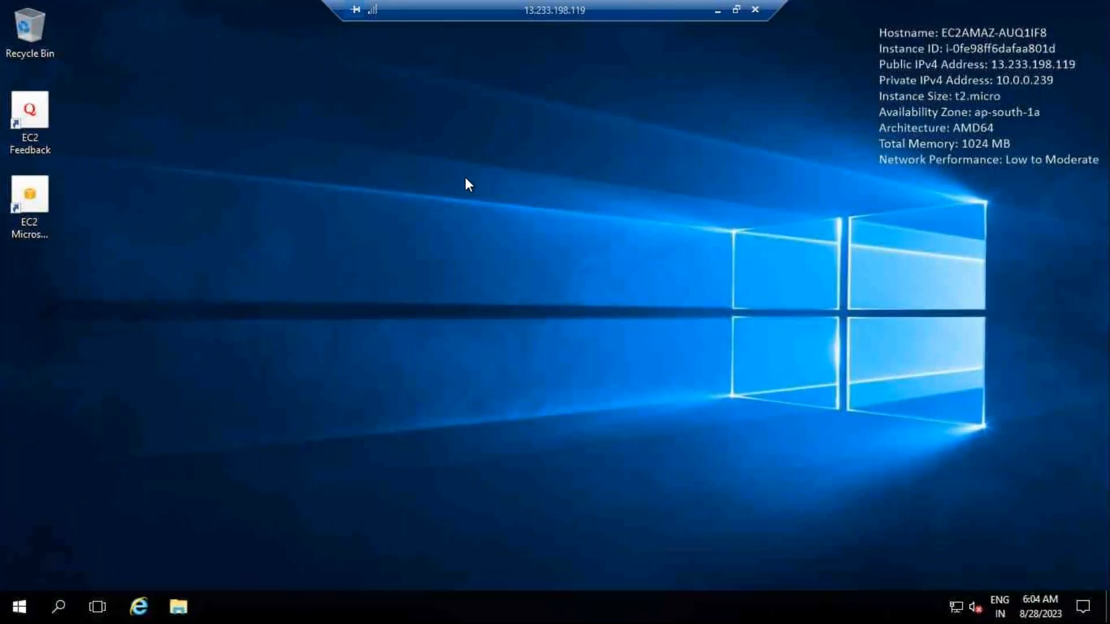
key("super+r")
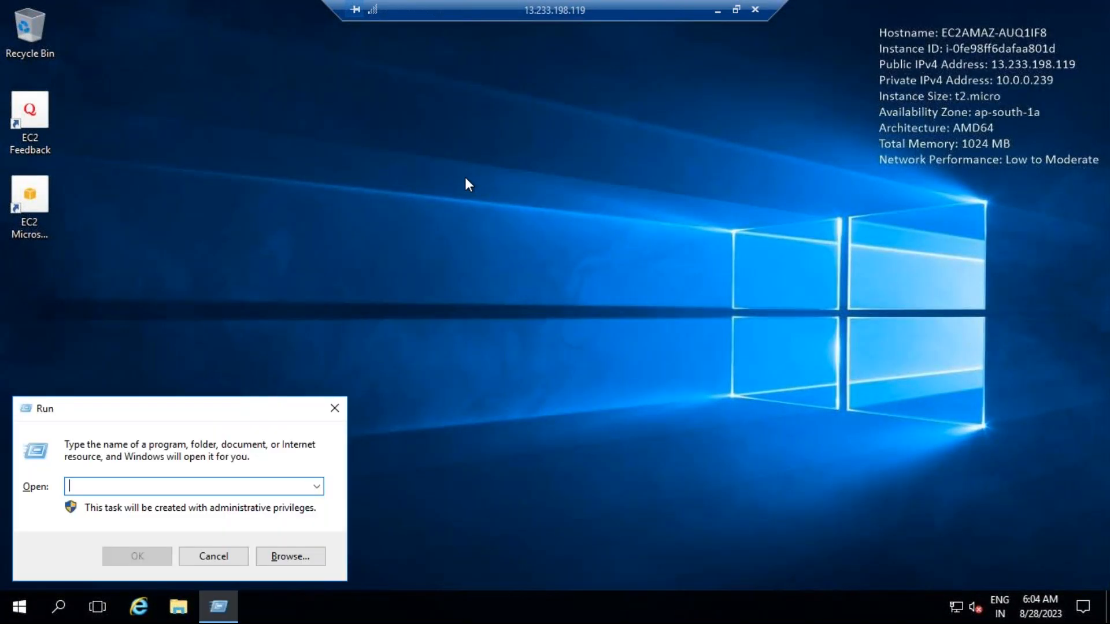
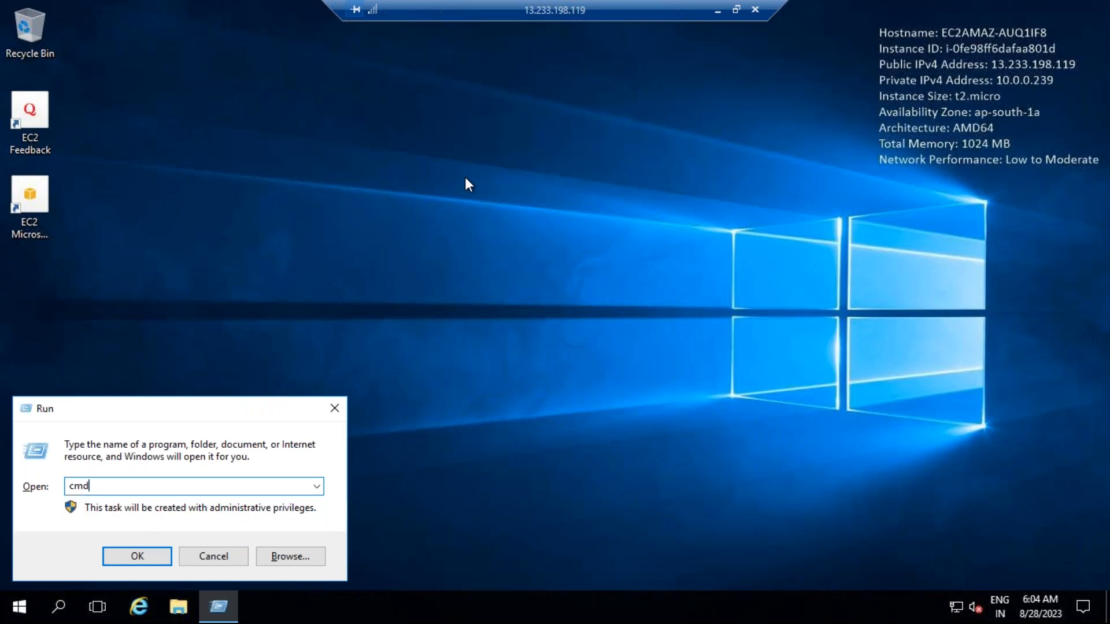
key("Return")
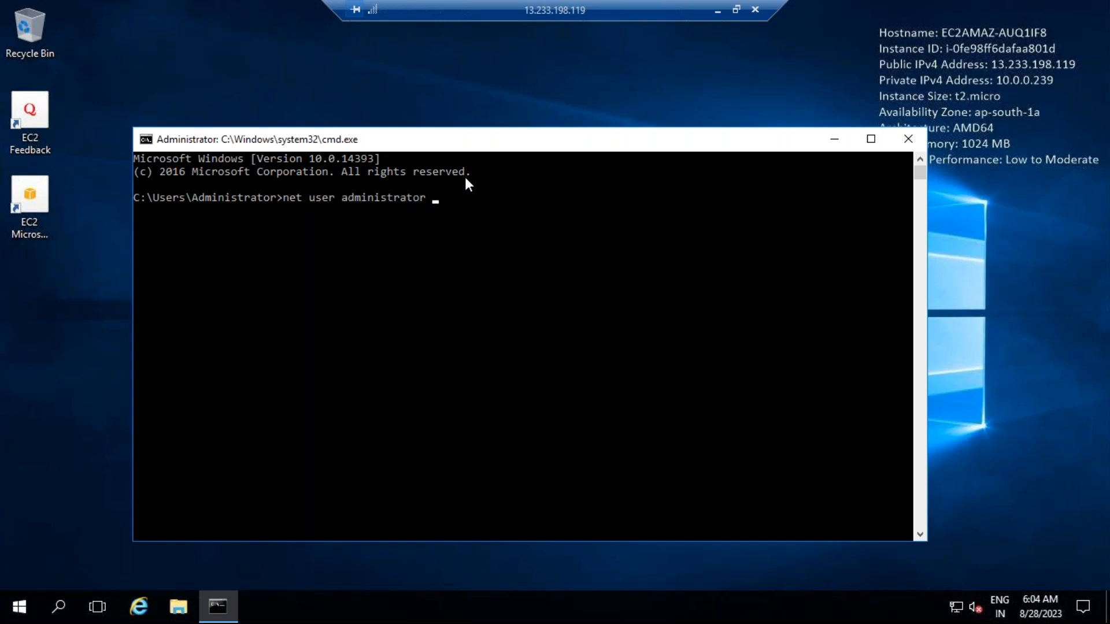
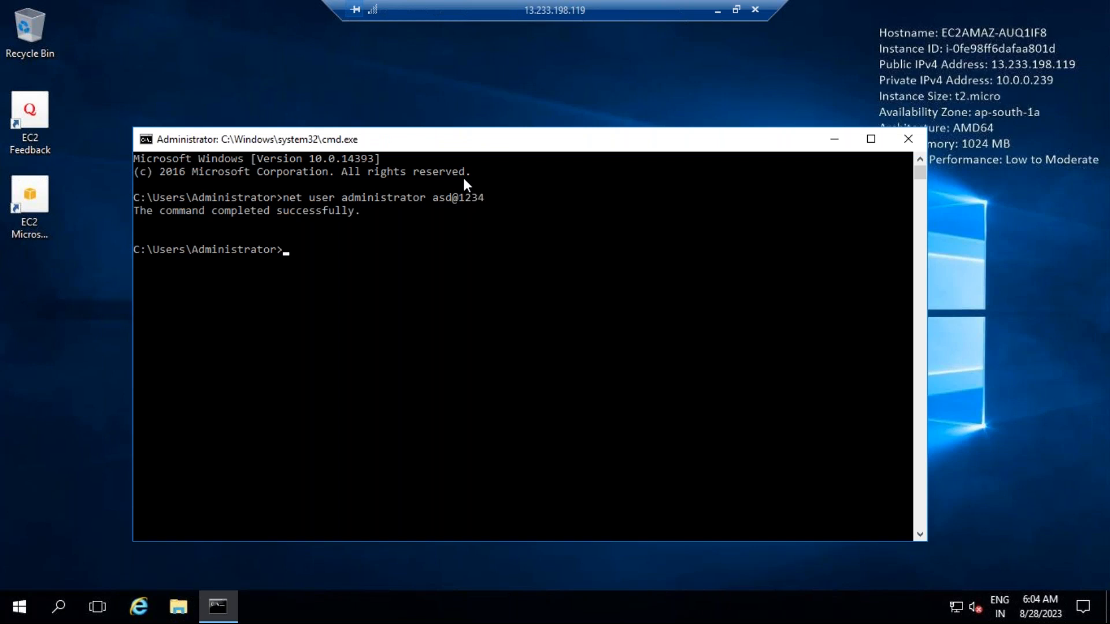
Open the remote server's Start menu in the Remote Desktop session to reach its apps and admin tools.
left_click(29, 607)
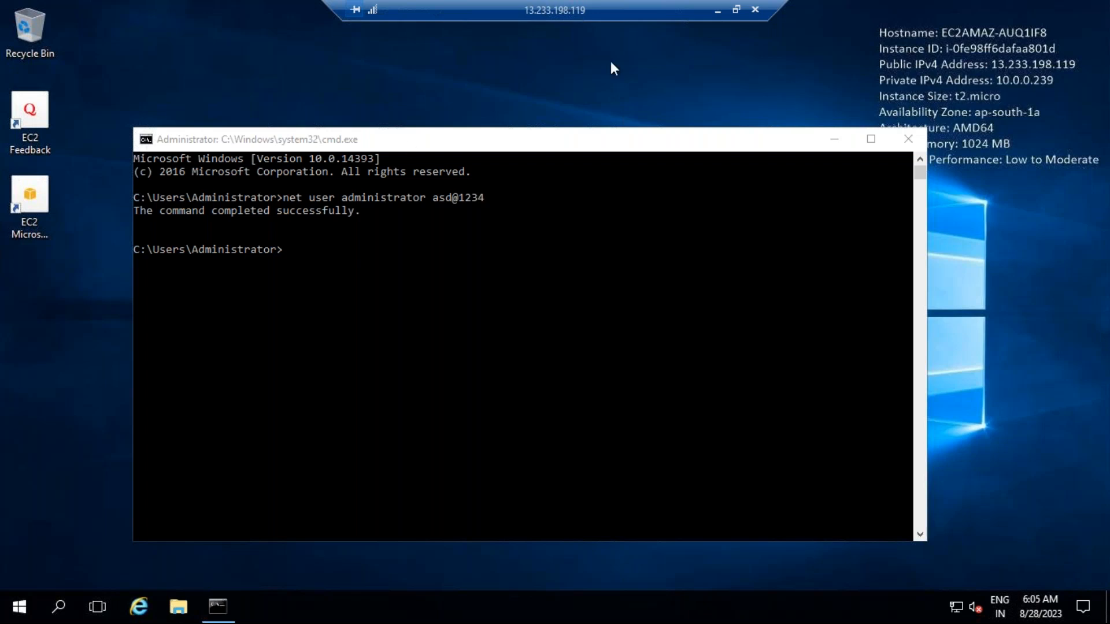
Minimize the Remote Desktop window and bring up the Paint diagram of VPC iccpinfotech (10.0.0.0/22) at the top.
left_click(717, 11)
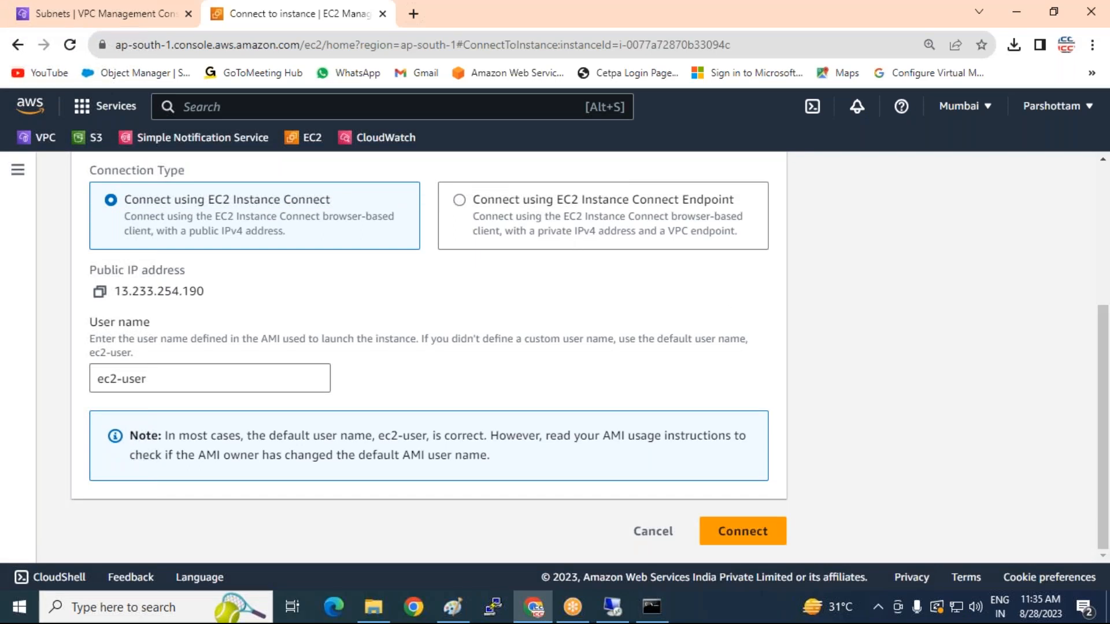
left_click(455, 607)
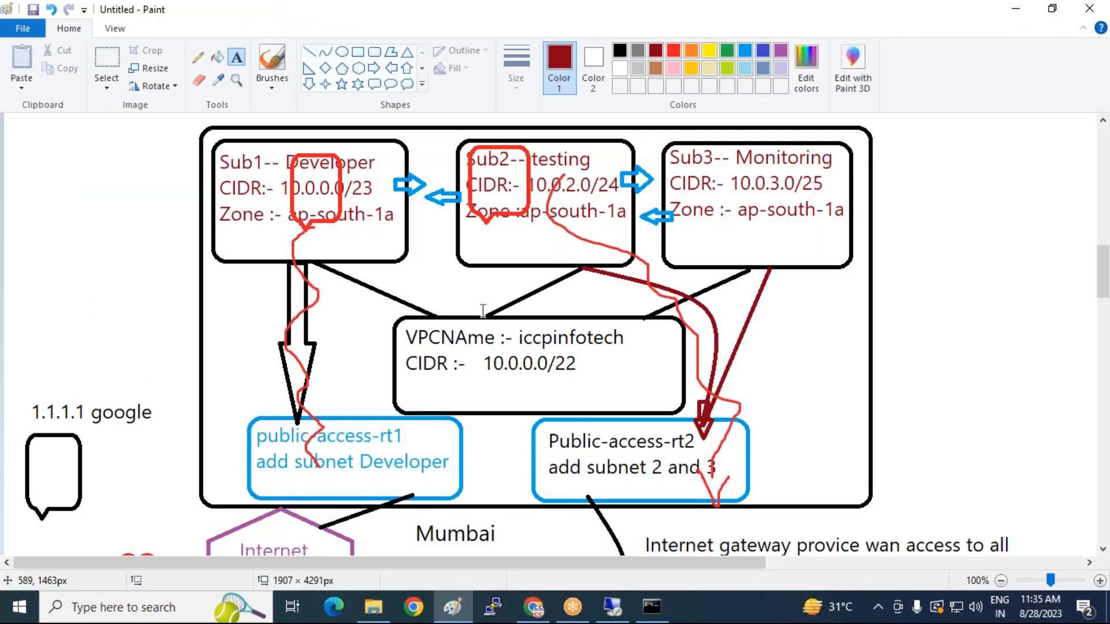
scroll(483, 310, "up", 12)
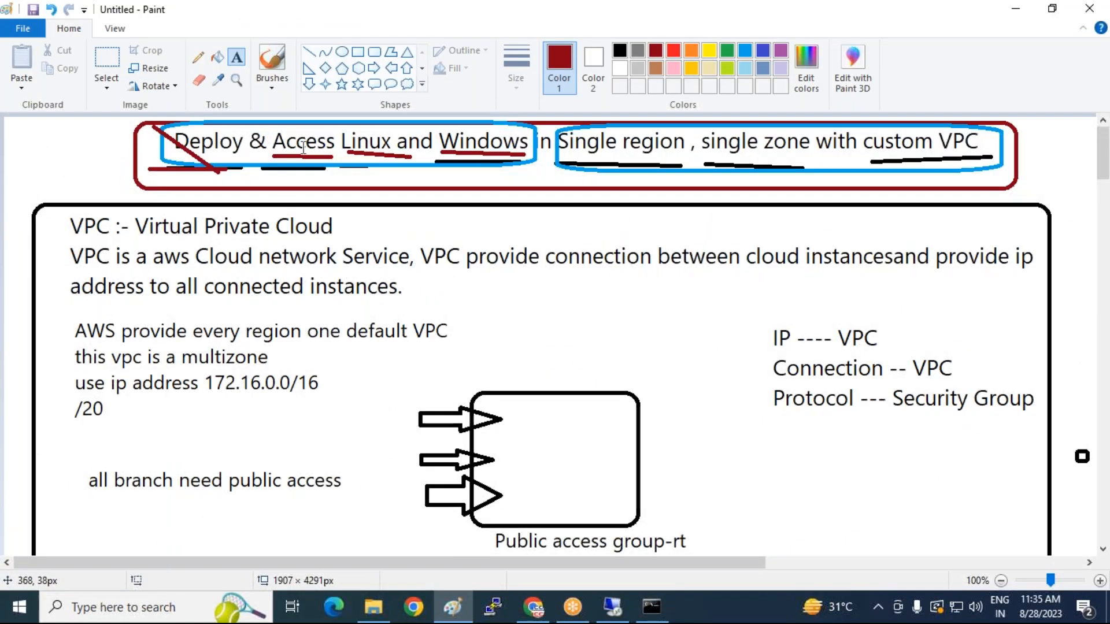